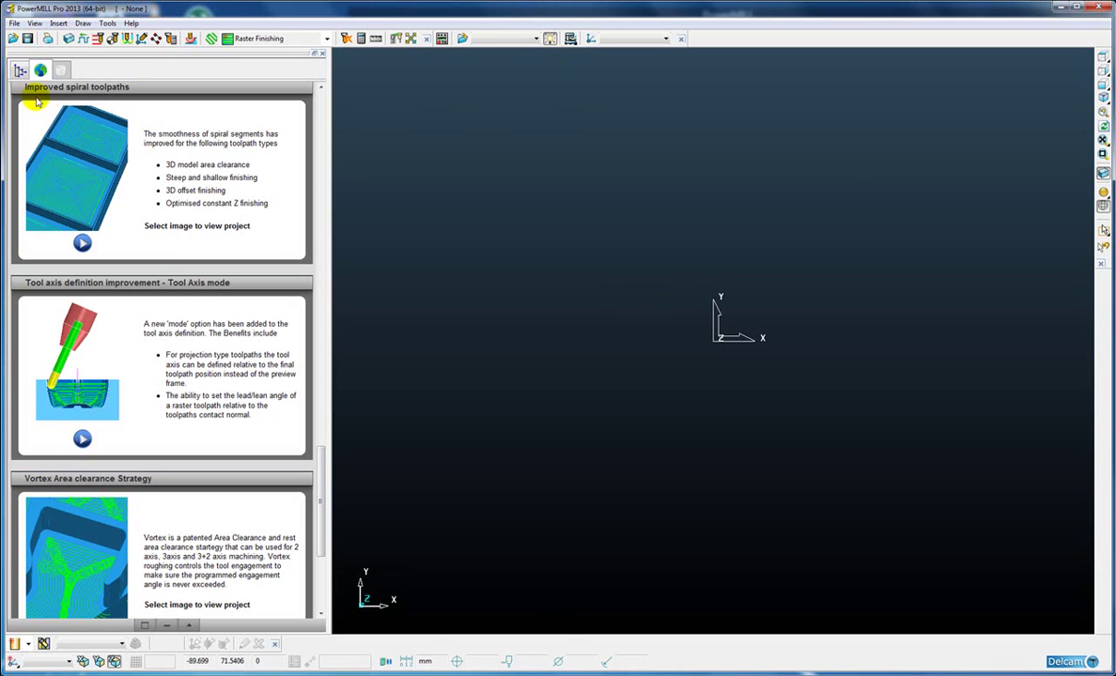
# Open the tool axis definition improvement example project and show its explorer tree wide enough to read the toolpath names.
pyautogui.click(62, 347)
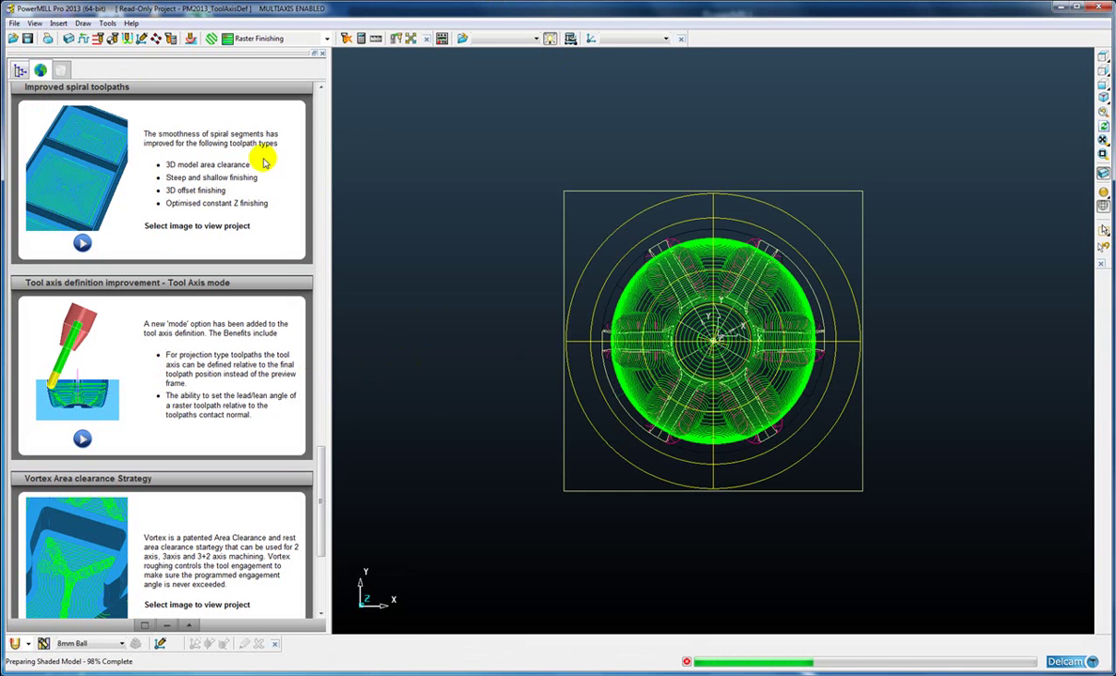
pyautogui.click(19, 71)
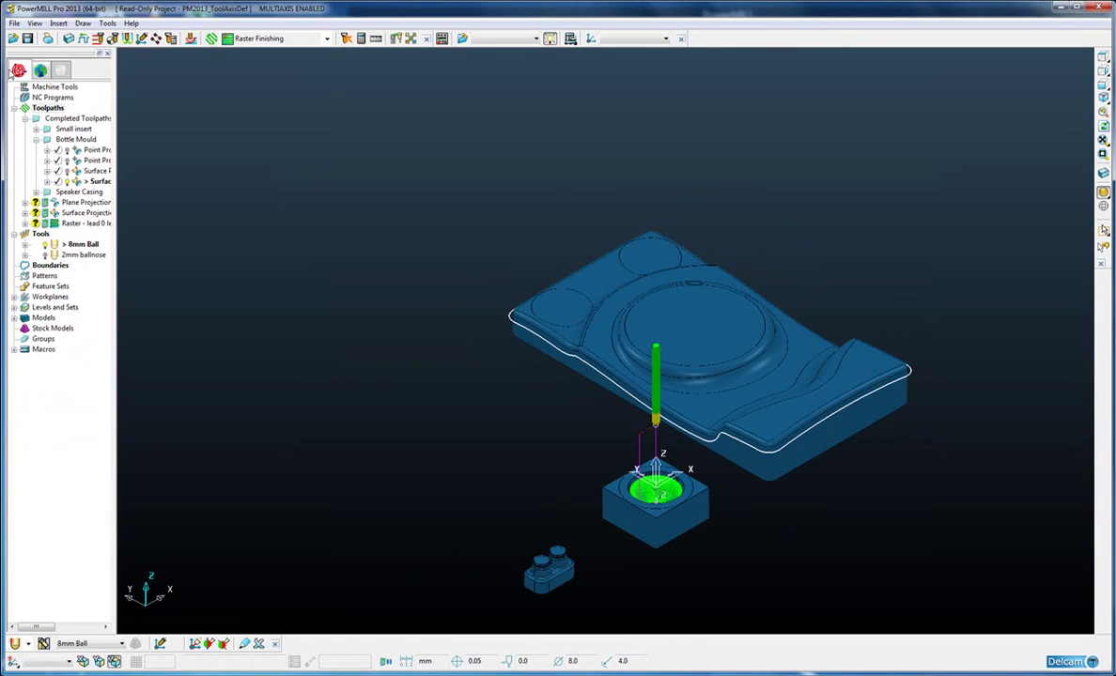
pyautogui.moveTo(117, 139); pyautogui.dragTo(223, 139)
# Activate the toolpath "Plane Projection - From a line - PM2012R2_1" and display its block around the small insert.
pyautogui.doubleClick(58, 203)
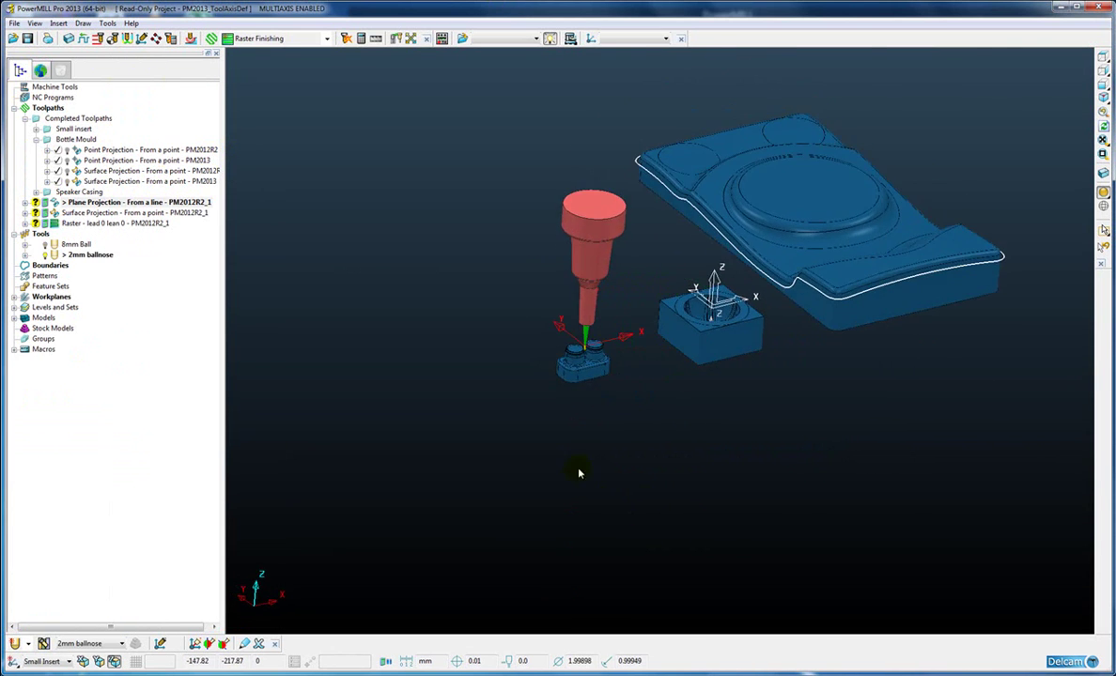
pyautogui.scroll(5, 587, 376)
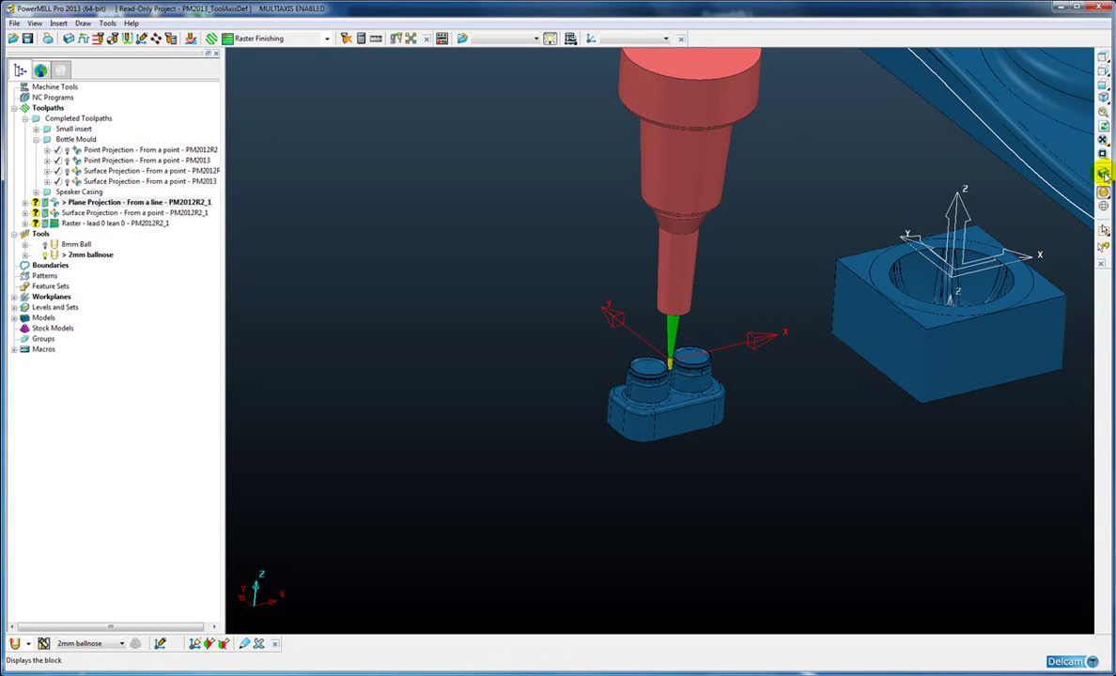
pyautogui.click(1103, 172)
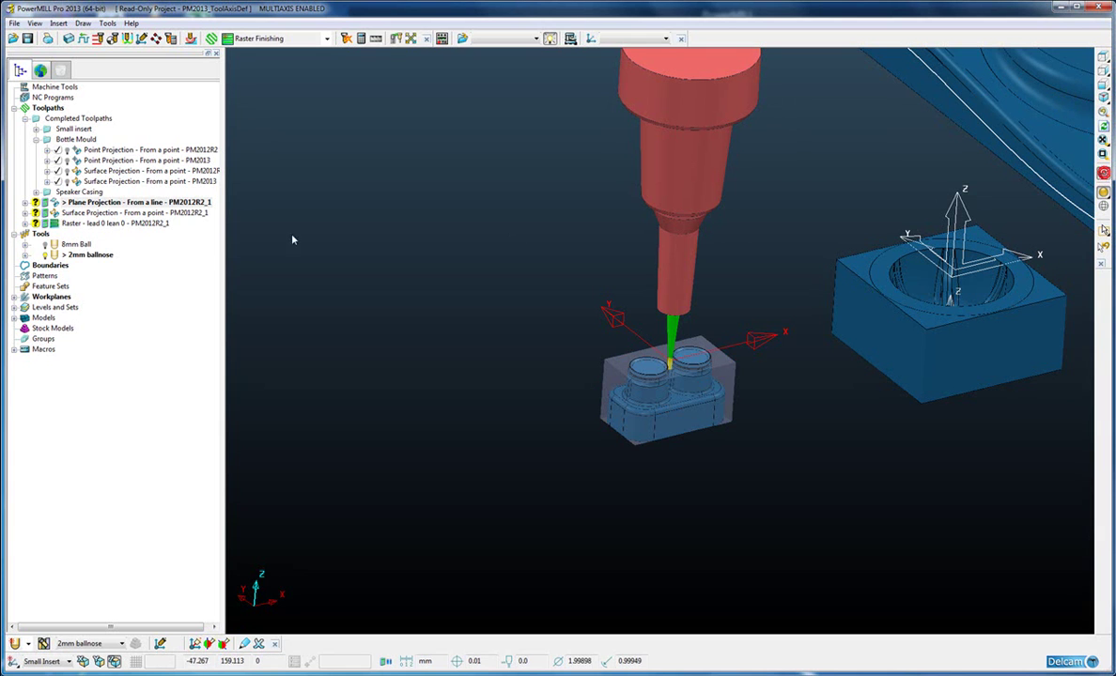
# Hide the Speaker, Bottle Mould and Bottle Mould : reference levels, leaving only the small insert model displayed.
pyautogui.click(14, 307)
pyautogui.keyDown('shift'); pyautogui.moveTo(599, 267); pyautogui.dragTo(669, 287, button='middle'); pyautogui.keyUp('shift')
pyautogui.keyDown('shift'); pyautogui.moveTo(646, 227); pyautogui.dragTo(543, 167, button='middle'); pyautogui.keyUp('shift')
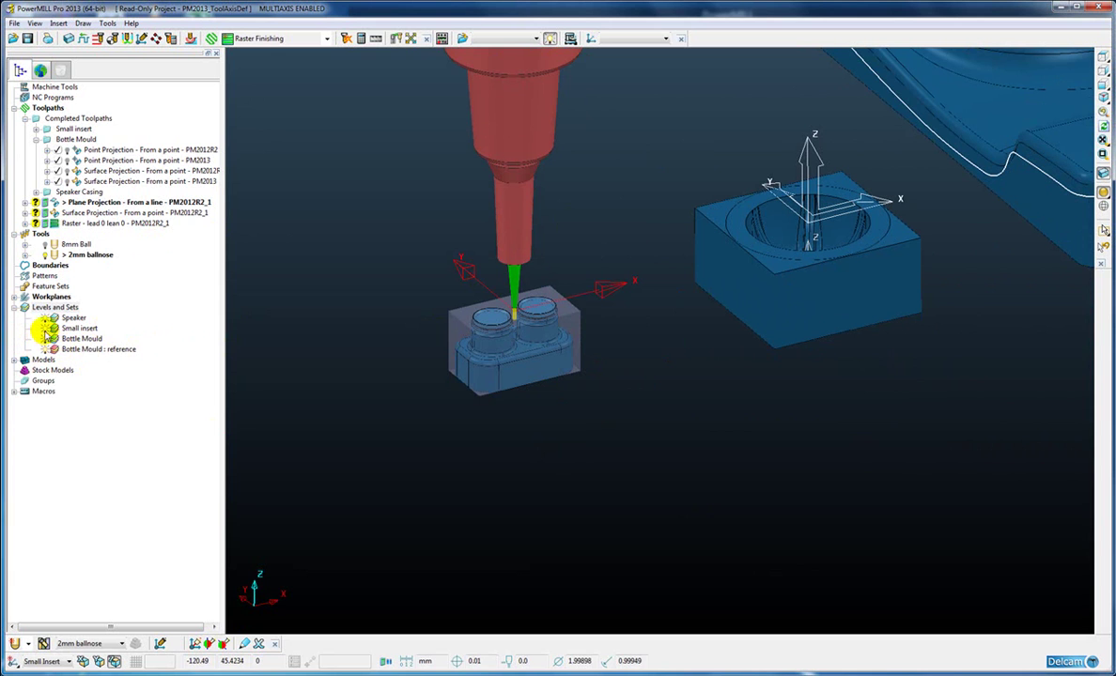
pyautogui.click(45, 317)
pyautogui.click(46, 339)
pyautogui.click(46, 349)
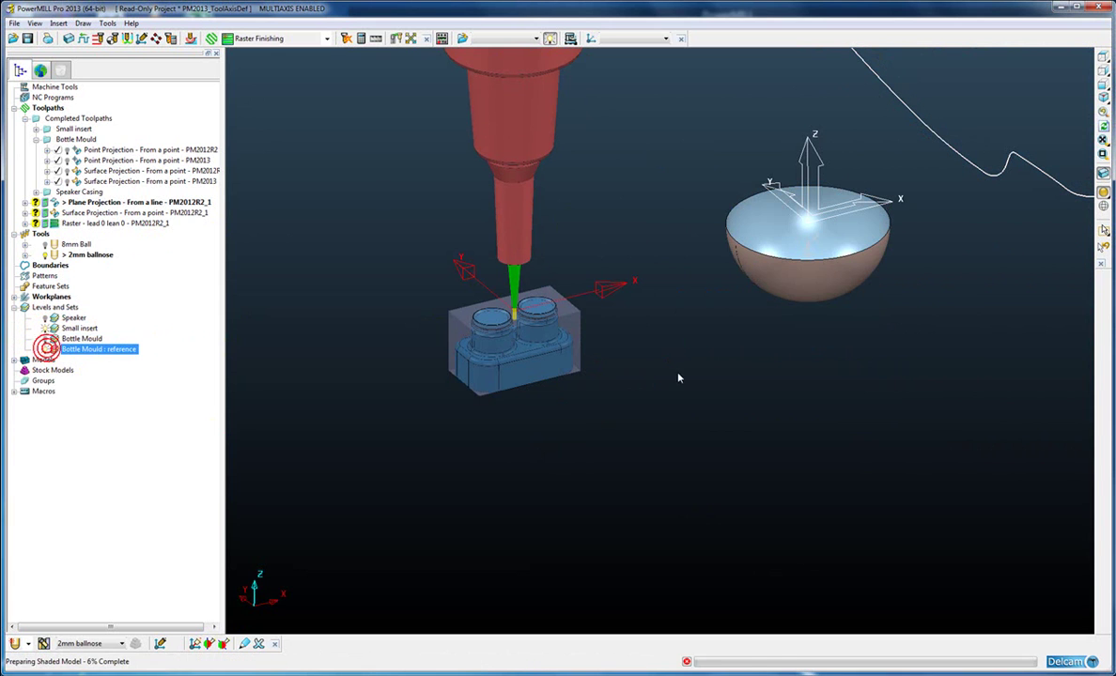
# Hide the block and select the two surfaces of the narrow vertical groove facing the gap between the two bosses.
pyautogui.moveTo(526, 373)
pyautogui.mouseDown(button='middle')
pyautogui.moveTo(563, 372)
pyautogui.moveTo(540, 379)
pyautogui.mouseUp(button='middle')
pyautogui.scroll(5, 542, 357)
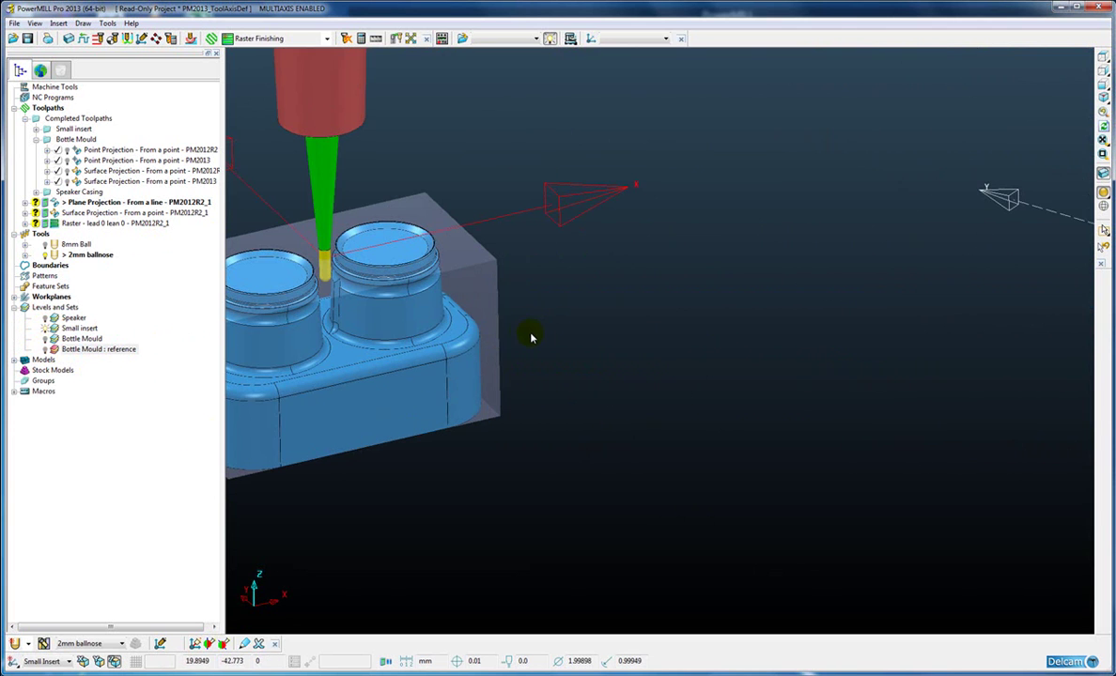
pyautogui.scroll(1, 310, 320)
pyautogui.keyDown('shift'); pyautogui.moveTo(318, 321); pyautogui.dragTo(531, 308, button='middle'); pyautogui.keyUp('shift')
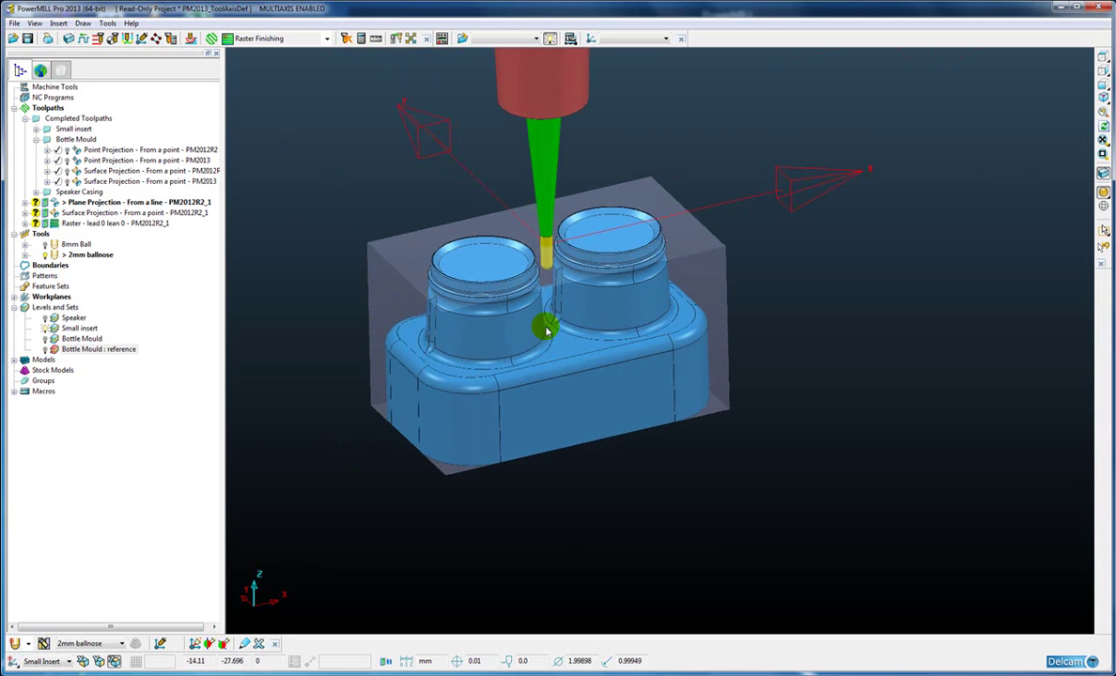
pyautogui.scroll(8, 545, 336)
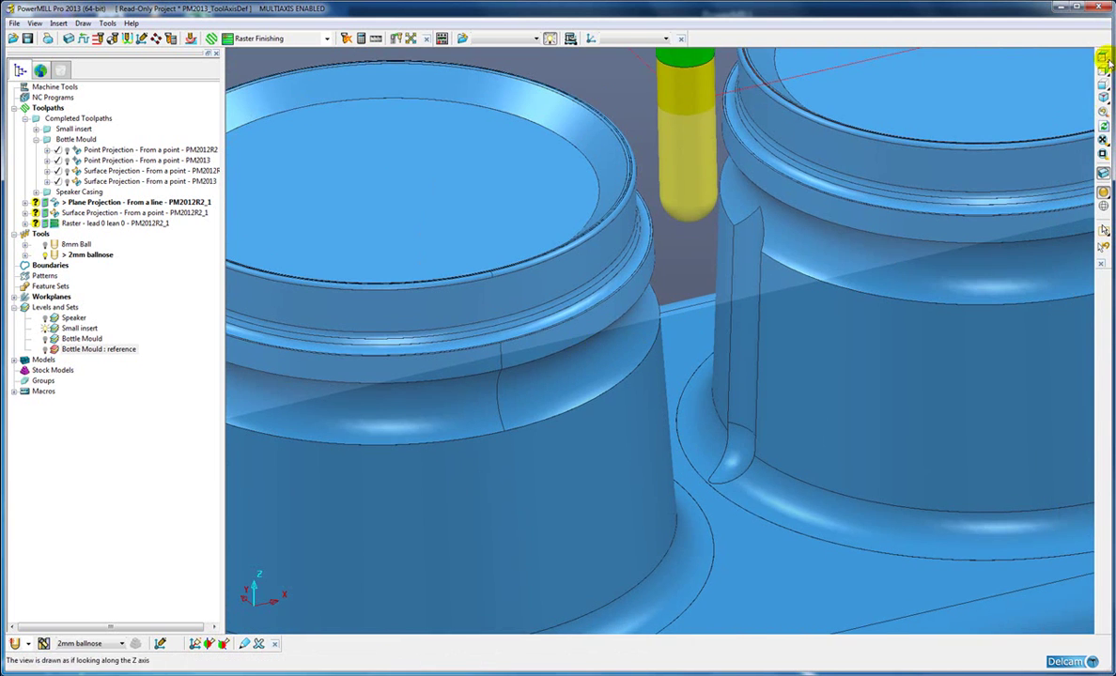
pyautogui.click(1103, 175)
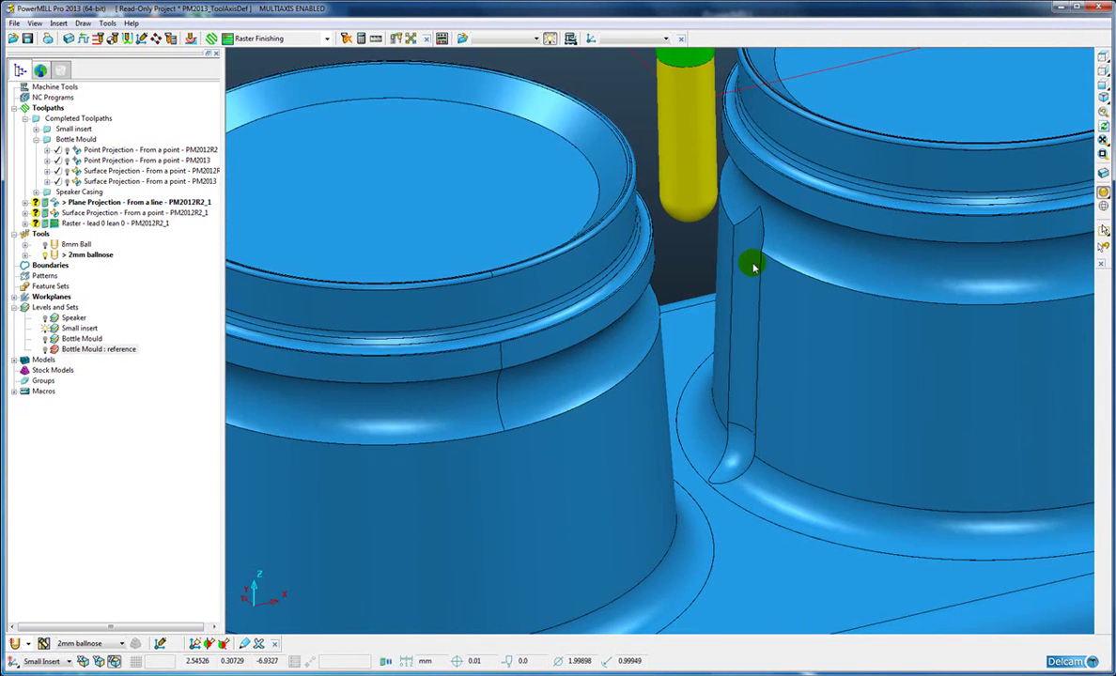
pyautogui.click(753, 264)
pyautogui.keyDown('shift'); pyautogui.click(731, 457); pyautogui.keyUp('shift')
pyautogui.moveTo(748, 253); pyautogui.dragTo(774, 261, button='middle')
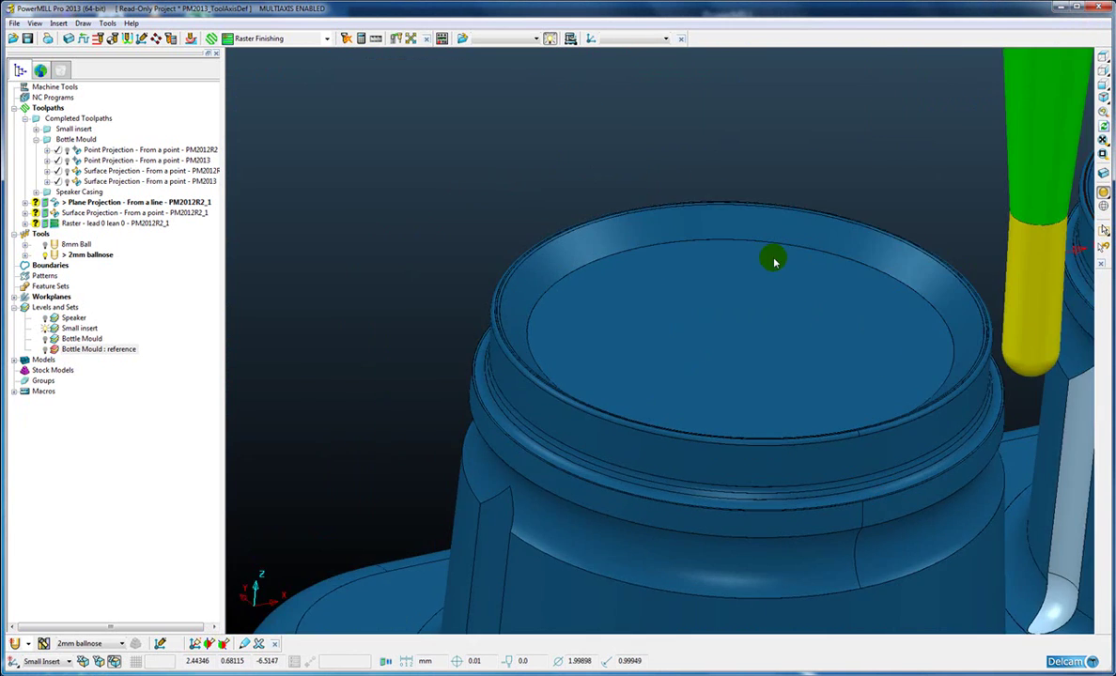
pyautogui.scroll(-6, 774, 261)
pyautogui.moveTo(758, 329); pyautogui.dragTo(642, 241, button='middle')
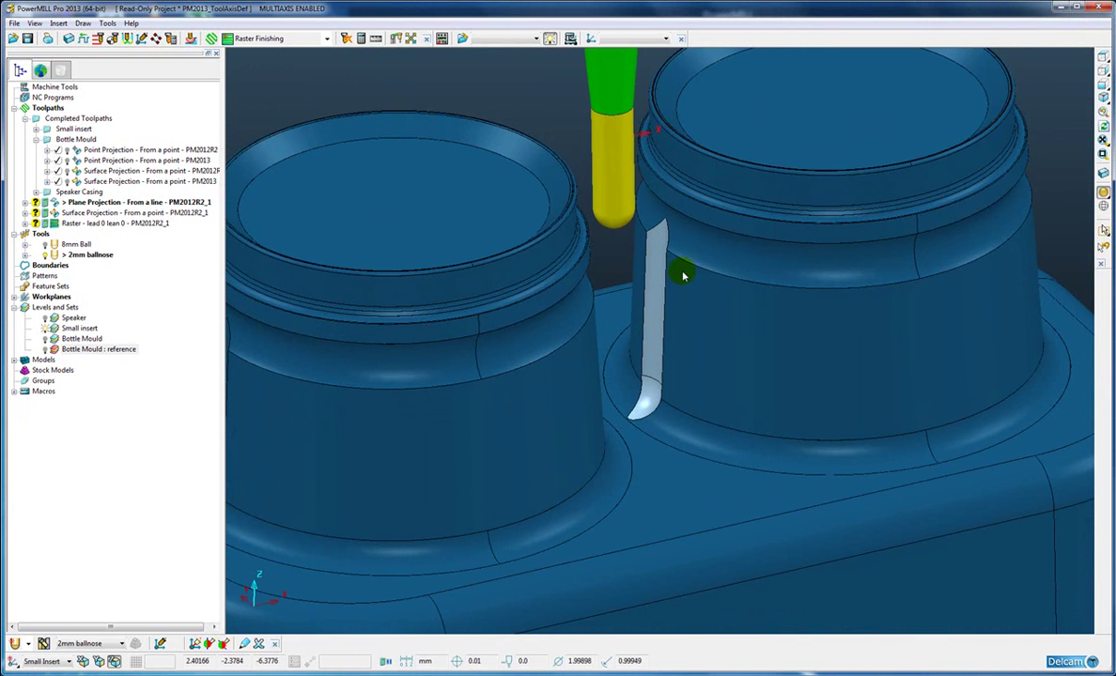
pyautogui.scroll(-3, 684, 275)
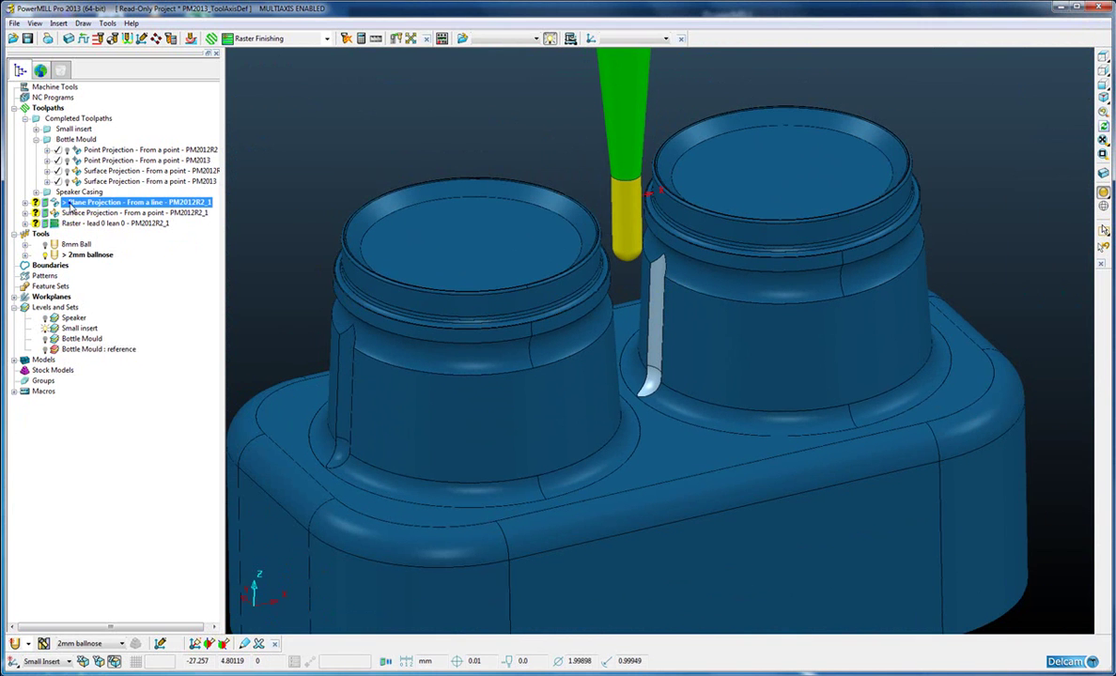
# Open the plane projection toolpath's settings and draw a preview of its reference pattern between the bosses.
pyautogui.rightClick(73, 204)
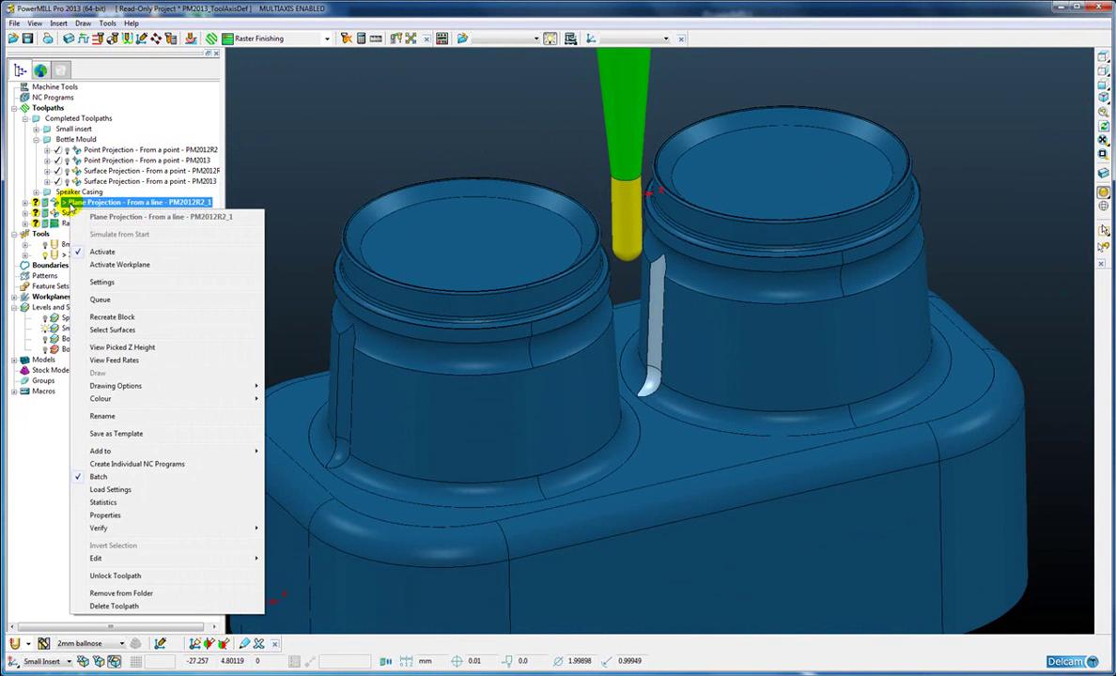
pyautogui.click(96, 283)
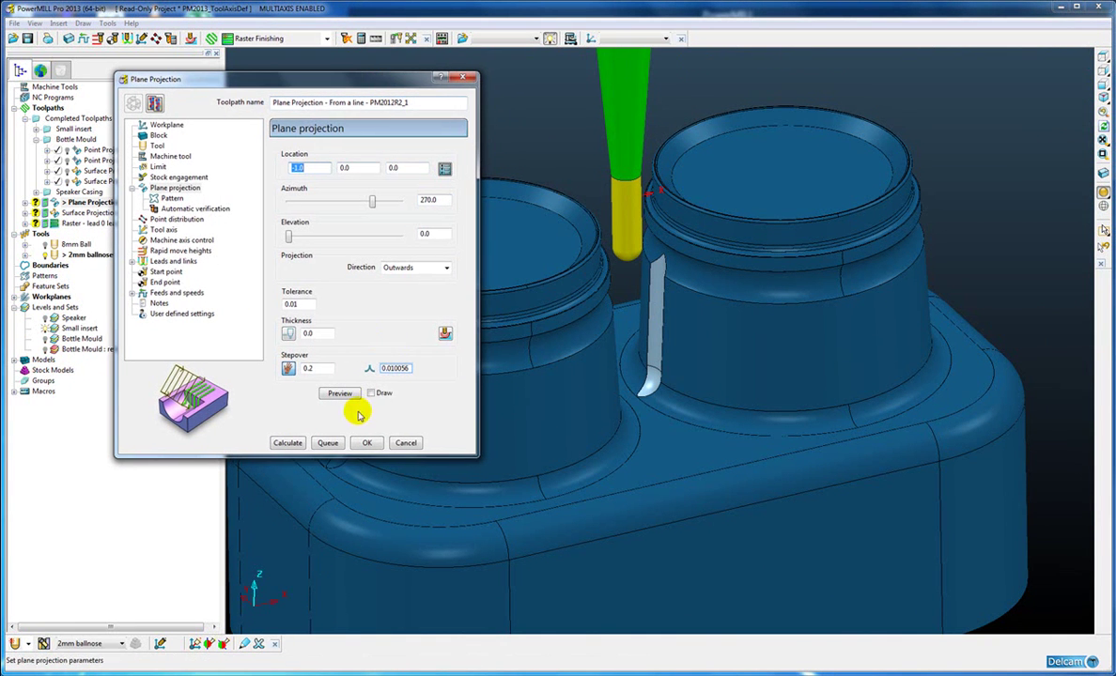
pyautogui.click(371, 393)
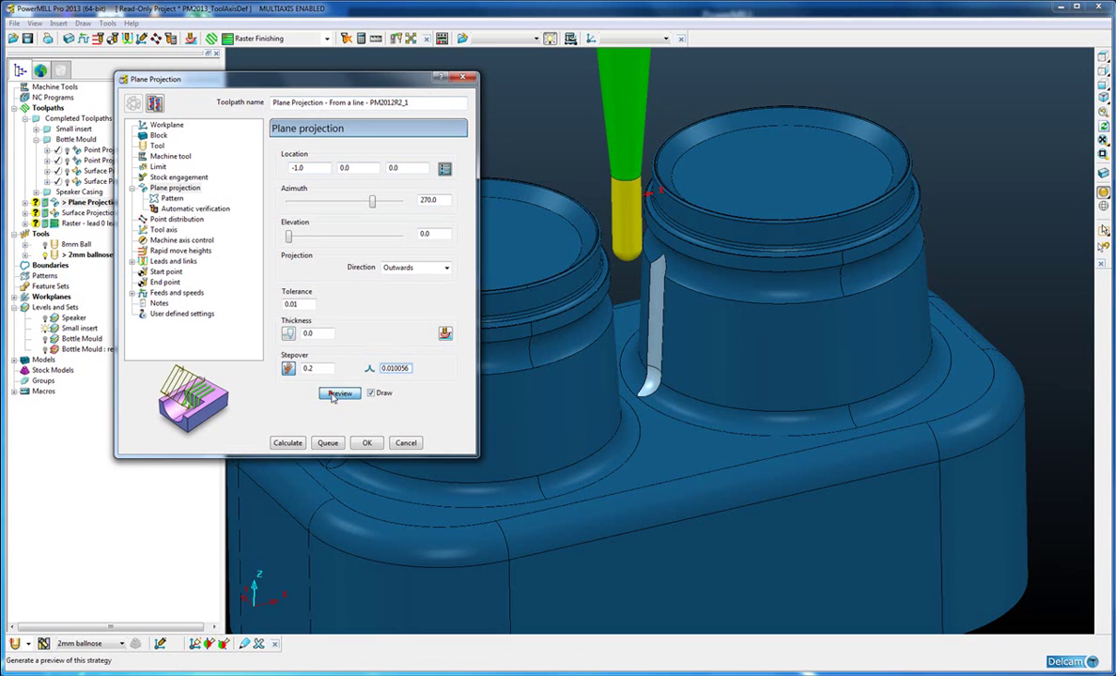
pyautogui.click(333, 397)
pyautogui.moveTo(695, 375)
pyautogui.mouseDown(button='middle')
pyautogui.moveTo(710, 461)
pyautogui.moveTo(643, 426)
pyautogui.moveTo(797, 418)
pyautogui.moveTo(883, 383)
pyautogui.moveTo(834, 415)
pyautogui.moveTo(643, 391)
pyautogui.moveTo(774, 398)
pyautogui.mouseUp(button='middle')
pyautogui.scroll(5, 767, 356)
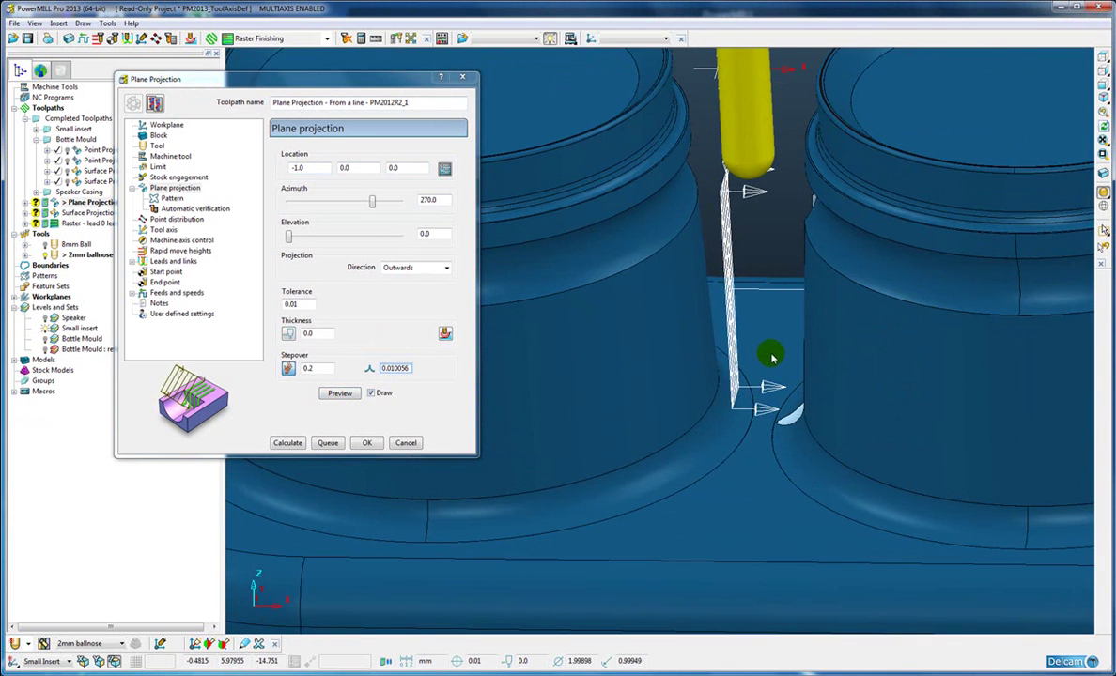
pyautogui.scroll(-5, 770, 358)
pyautogui.moveTo(752, 348)
pyautogui.mouseDown(button='middle')
pyautogui.moveTo(672, 377)
pyautogui.moveTo(798, 376)
pyautogui.moveTo(779, 413)
pyautogui.moveTo(824, 407)
pyautogui.moveTo(630, 379)
pyautogui.mouseUp(button='middle')
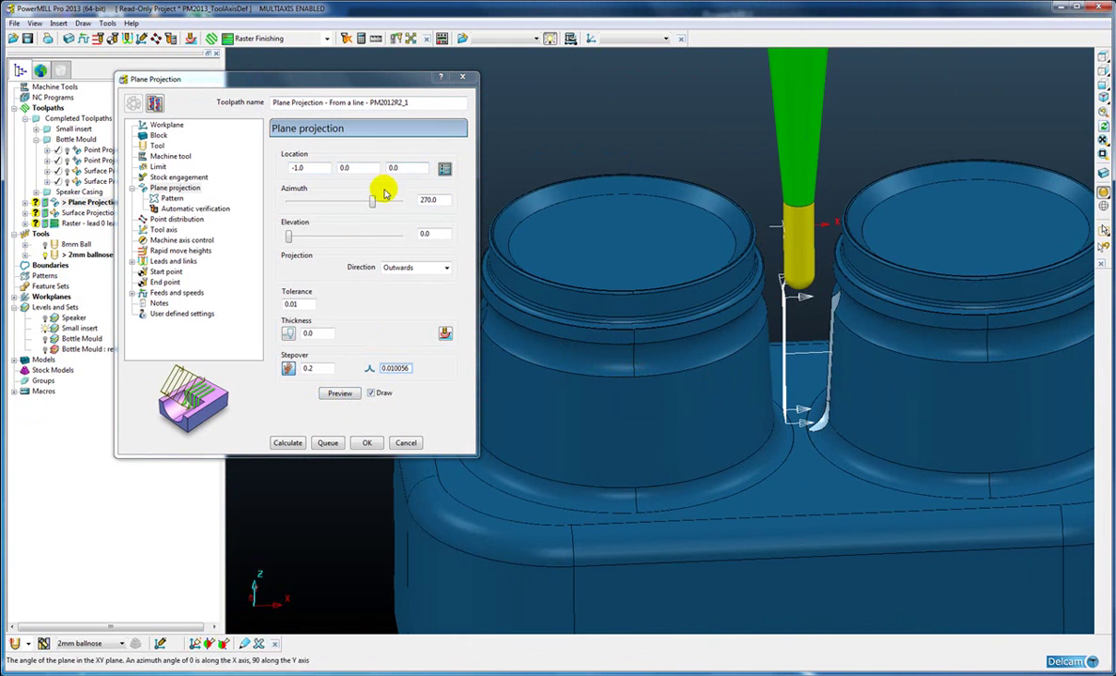
# Show the tool axis settings and calculate the plane projection toolpath with a From line axis in PowerMILL 2012 R2 mode.
pyautogui.moveTo(291, 79)
pyautogui.mouseDown()
pyautogui.moveTo(304, 16)
pyautogui.moveTo(301, 82)
pyautogui.mouseUp()
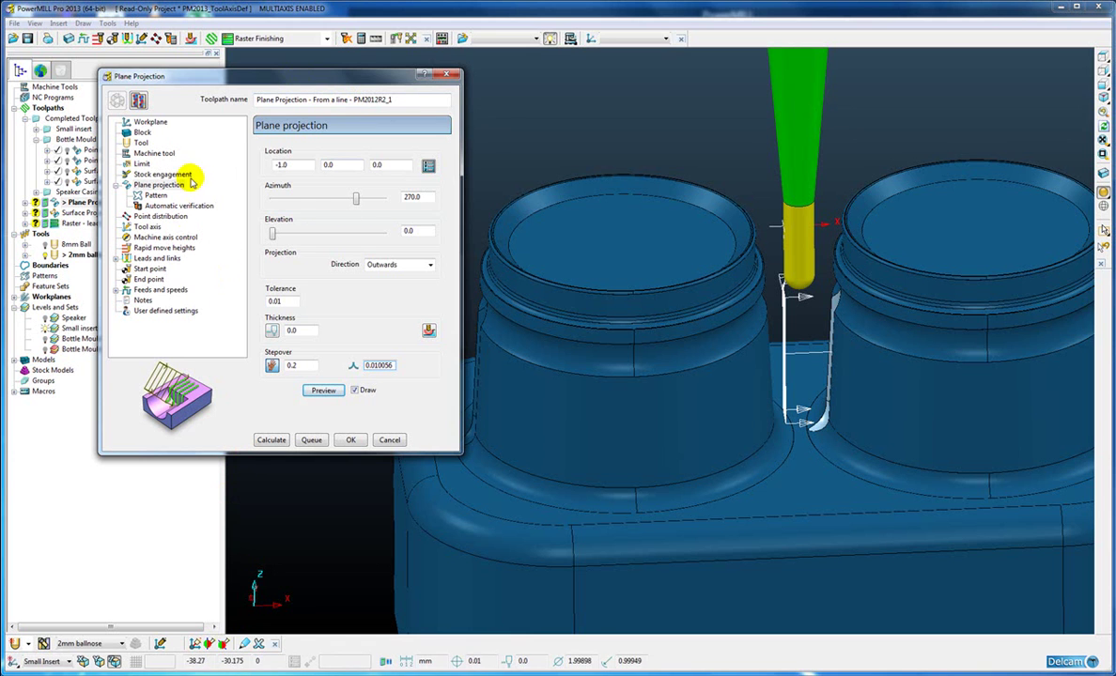
pyautogui.click(150, 226)
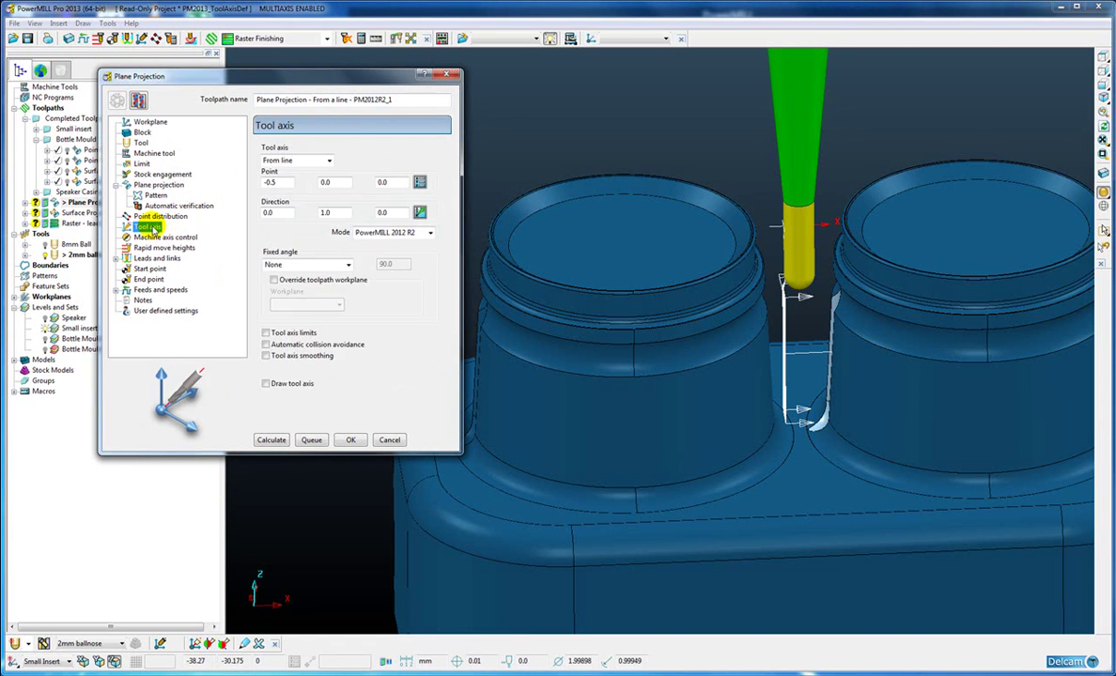
pyautogui.click(271, 439)
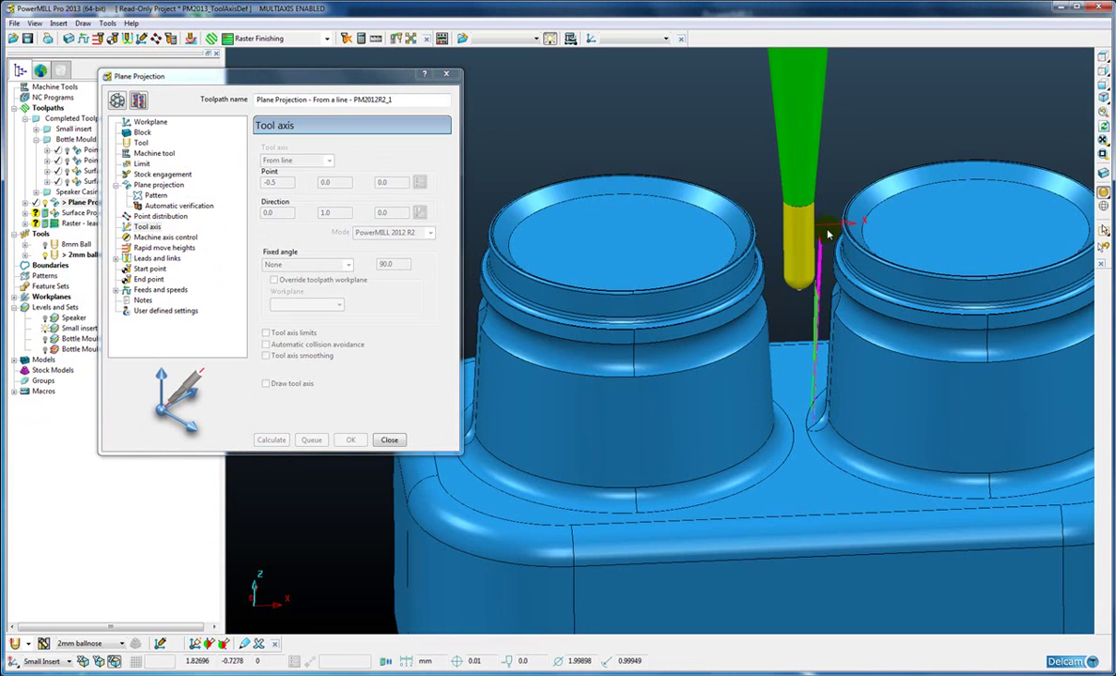
# Turn off shading for the 2mm ballnose tool so it displays as a wireframe.
pyautogui.scroll(-2, 804, 345)
pyautogui.moveTo(804, 344); pyautogui.dragTo(706, 342, button='middle')
pyautogui.rightClick(708, 139)
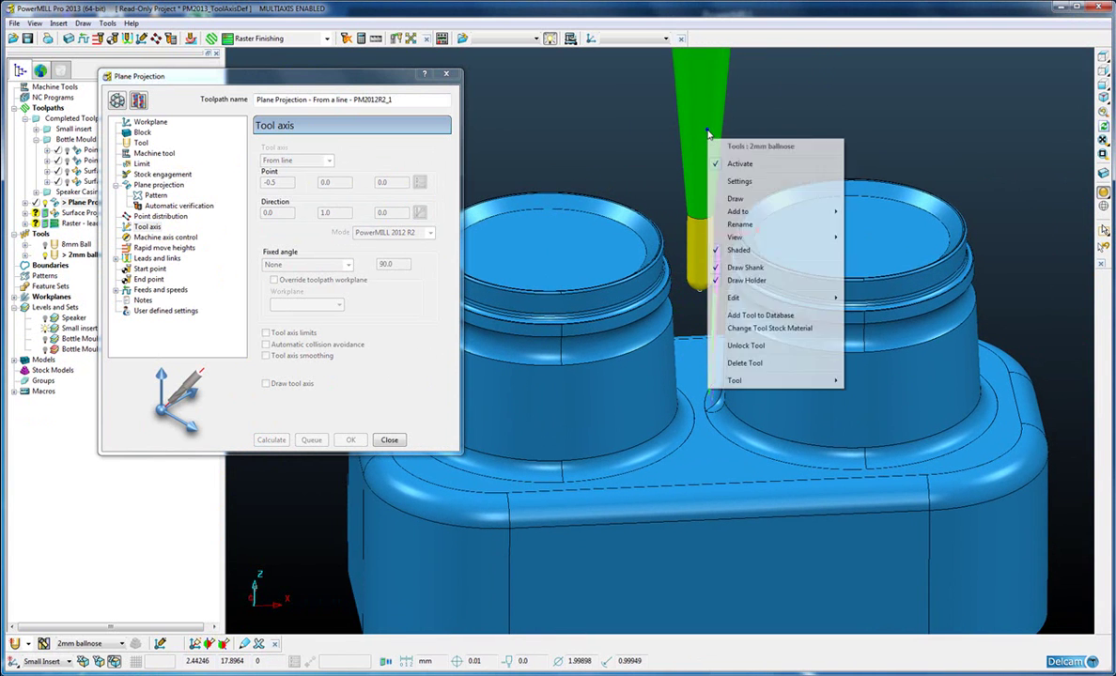
pyautogui.click(716, 252)
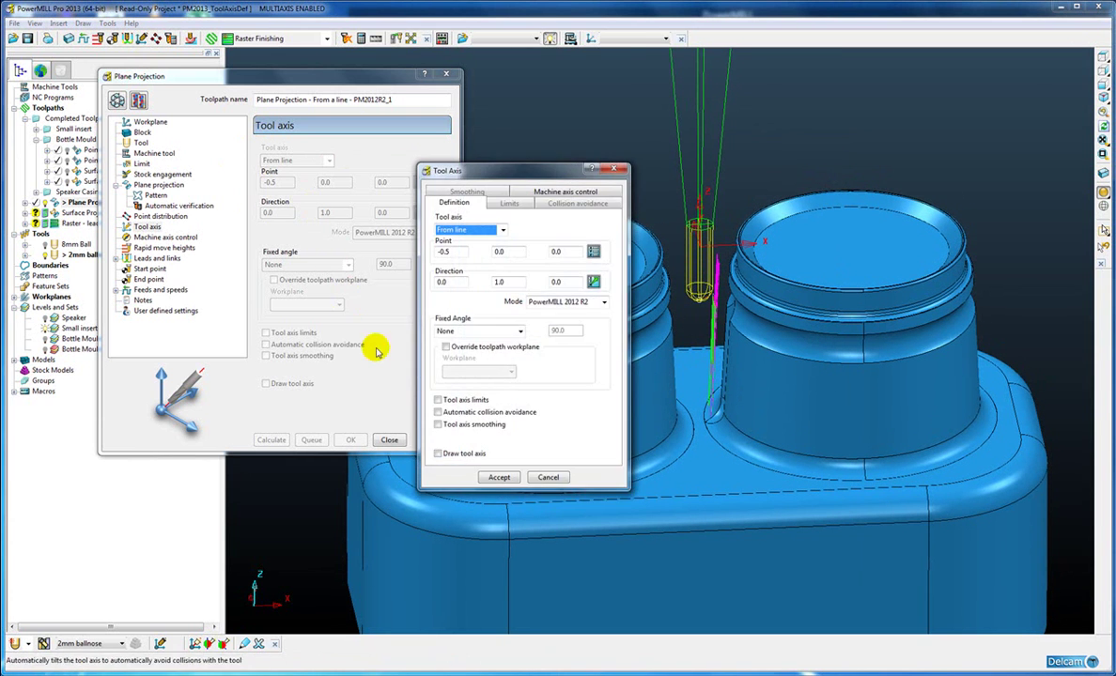
# Enable drawing of the tool axis in the tool axis definition and accept it.
pyautogui.click(438, 454)
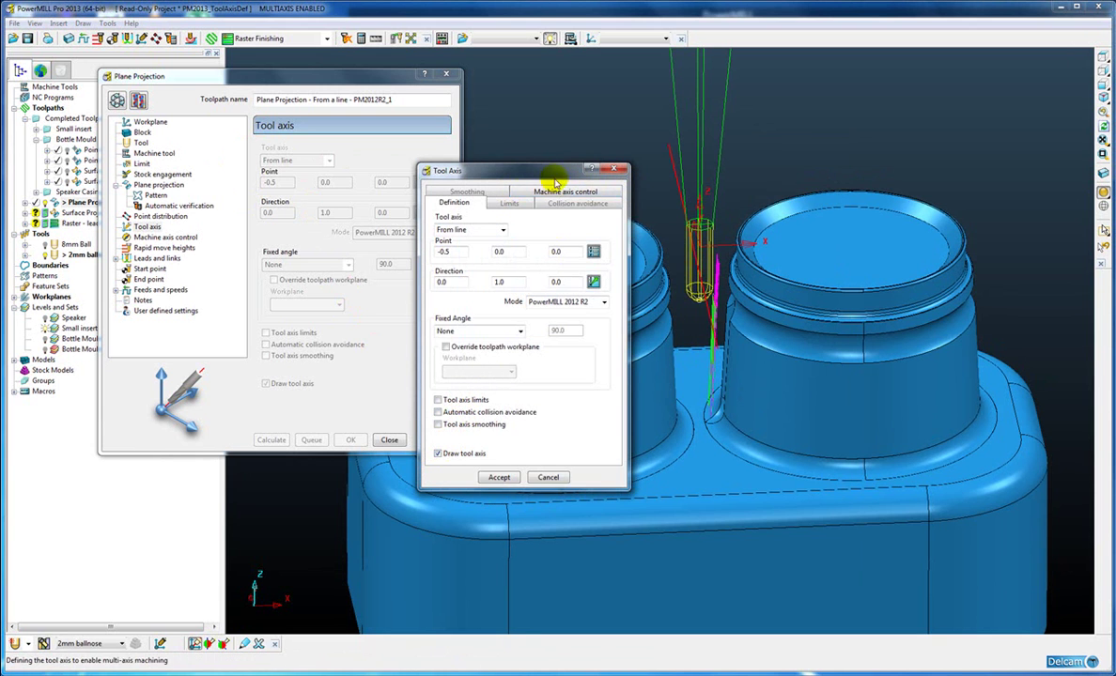
pyautogui.moveTo(536, 169); pyautogui.dragTo(424, 275)
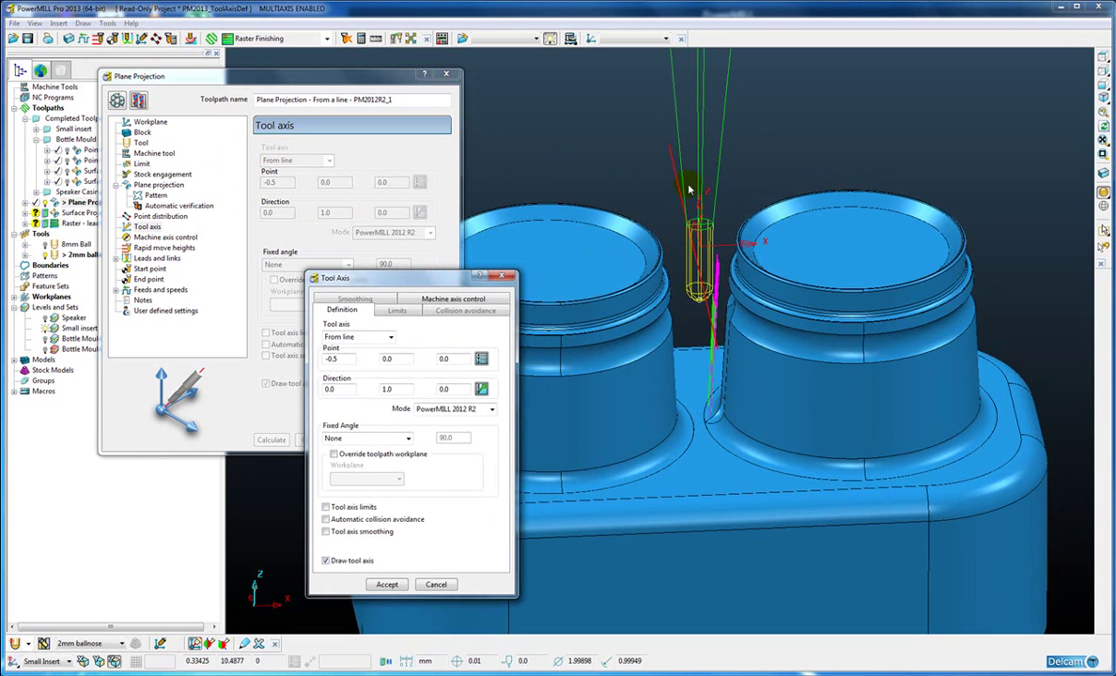
pyautogui.click(389, 587)
# Examine the drawn tool axis line in relation to the calculated toolpath and the two bosses.
pyautogui.scroll(-5, 705, 351)
pyautogui.moveTo(704, 351); pyautogui.dragTo(858, 351, button='middle')
pyautogui.moveTo(864, 276); pyautogui.dragTo(746, 300, button='middle')
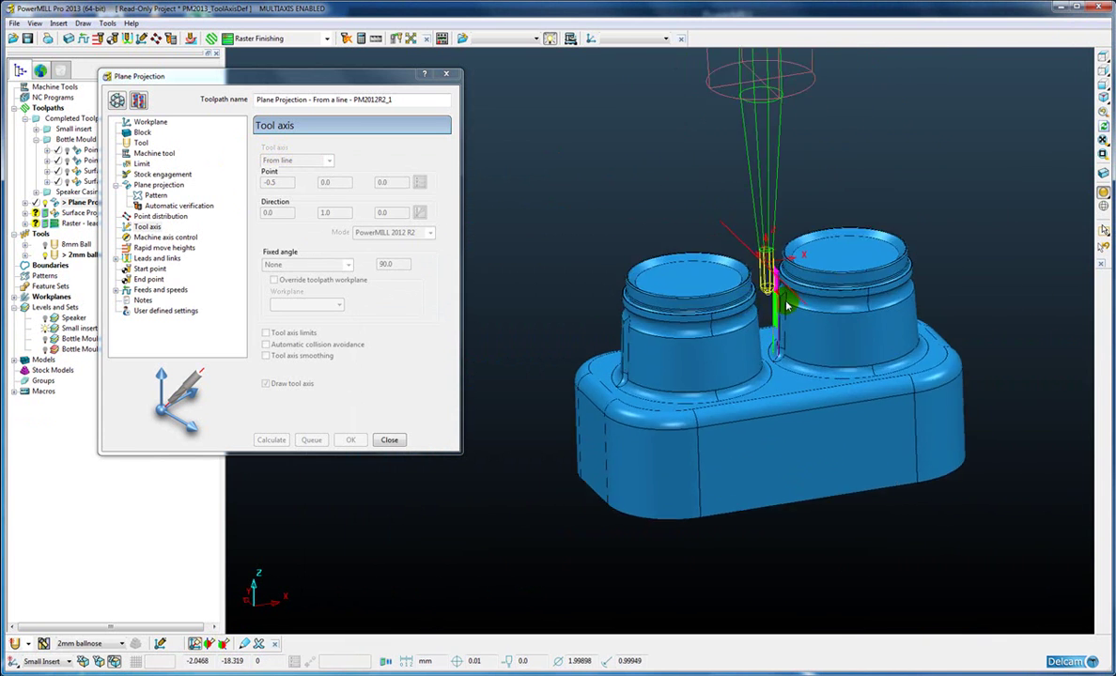
pyautogui.scroll(5, 787, 308)
pyautogui.keyDown('shift'); pyautogui.moveTo(826, 258); pyautogui.dragTo(732, 287, button='middle'); pyautogui.keyUp('shift')
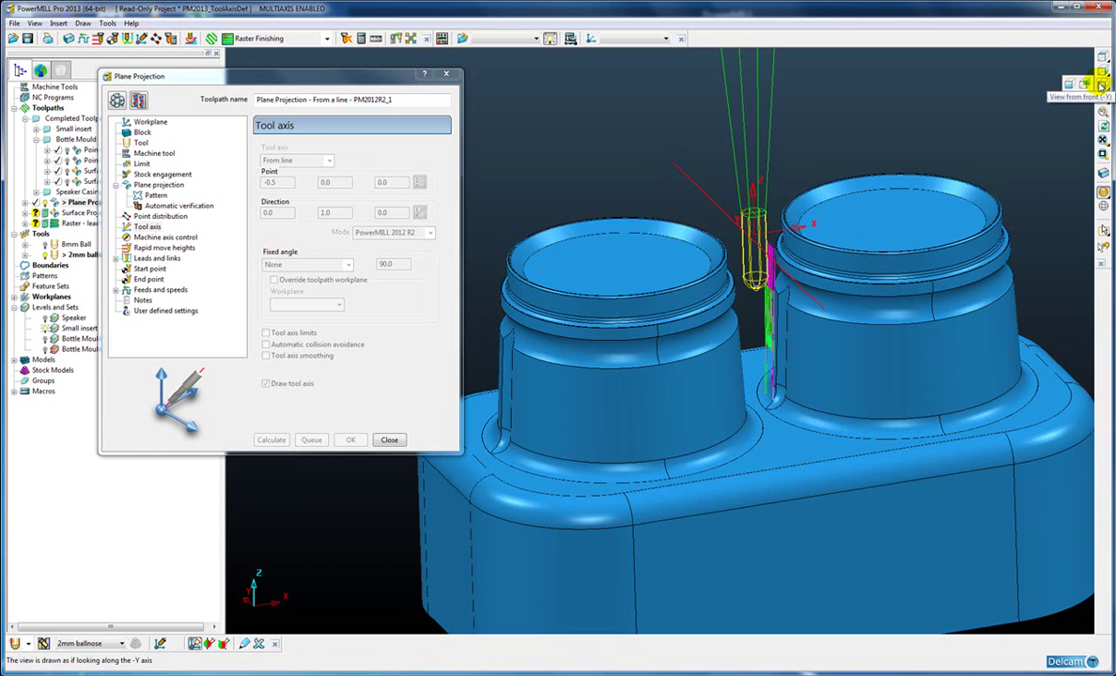
pyautogui.scroll(-3, 798, 325)
pyautogui.moveTo(798, 325); pyautogui.dragTo(732, 343, button='middle')
# Simulate the plane projection toolpath from its start.
pyautogui.moveTo(212, 75); pyautogui.dragTo(269, 75)
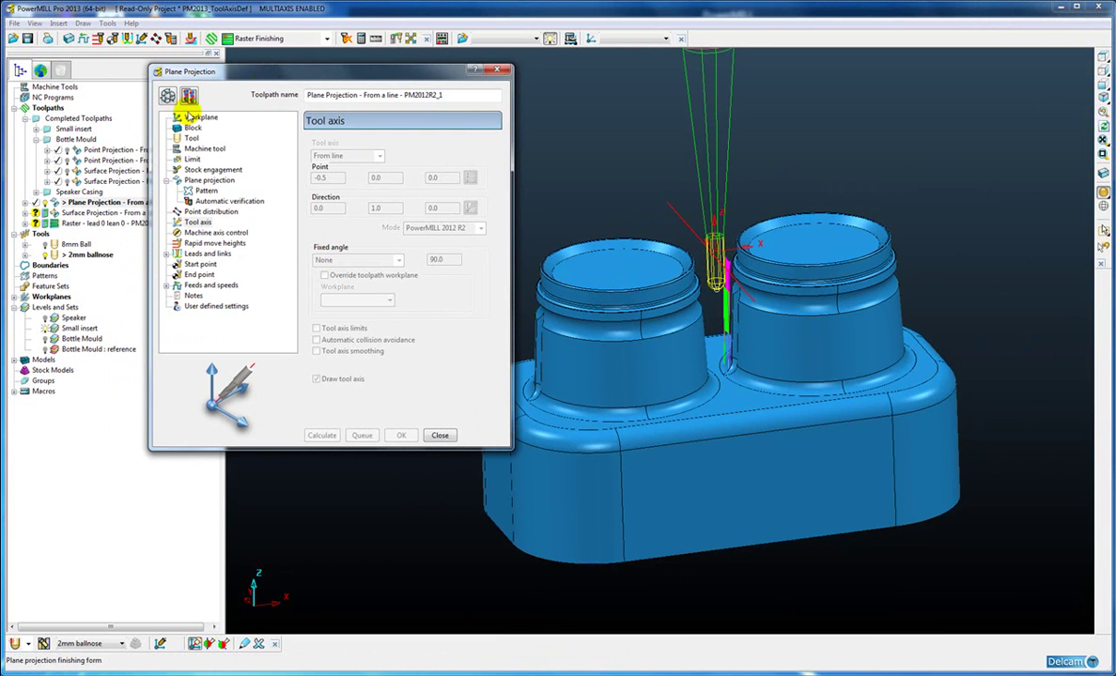
pyautogui.rightClick(57, 204)
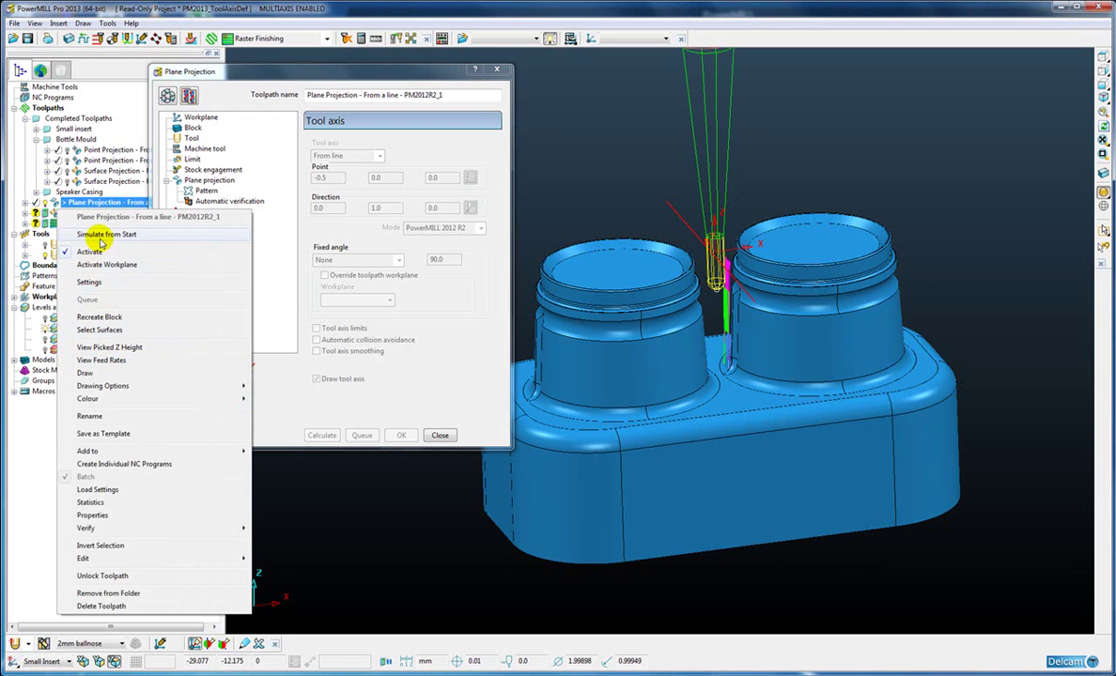
pyautogui.click(80, 200)
pyautogui.rightClick(84, 202)
pyautogui.click(99, 233)
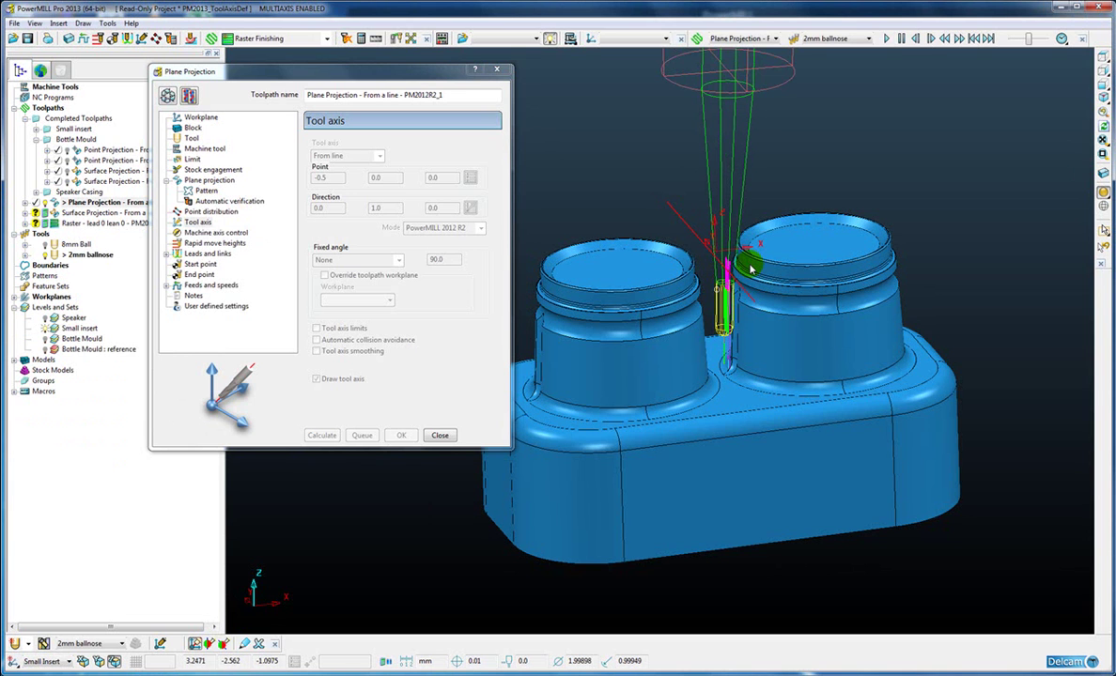
# Step the tool simulation forwards and backwards along the toolpath from the front, checking its tilt against the drawn axis line.
pyautogui.click(1102, 75)
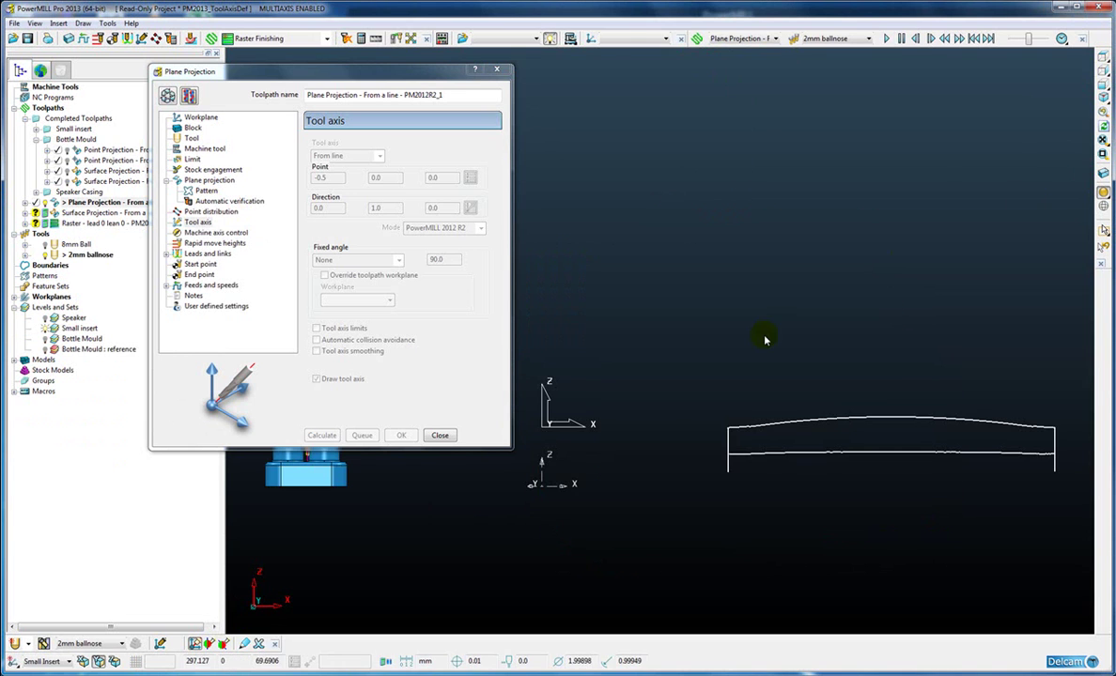
pyautogui.scroll(6, 697, 379)
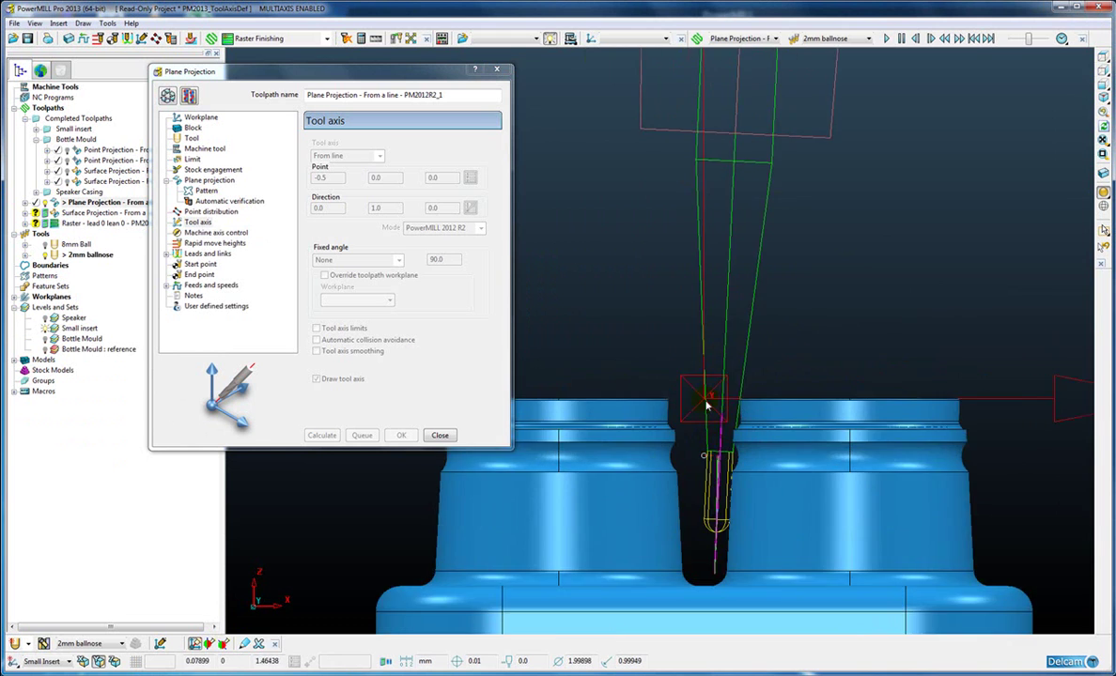
pyautogui.scroll(3, 705, 360)
pyautogui.keyDown('shift'); pyautogui.moveTo(682, 319); pyautogui.dragTo(666, 241, button='middle'); pyautogui.keyUp('shift')
pyautogui.press('Right')
pyautogui.press('Right')
pyautogui.press('Right')
pyautogui.press('Right')
pyautogui.press('Left')
pyautogui.press('Left')
pyautogui.press('Left')
pyautogui.press('Right')
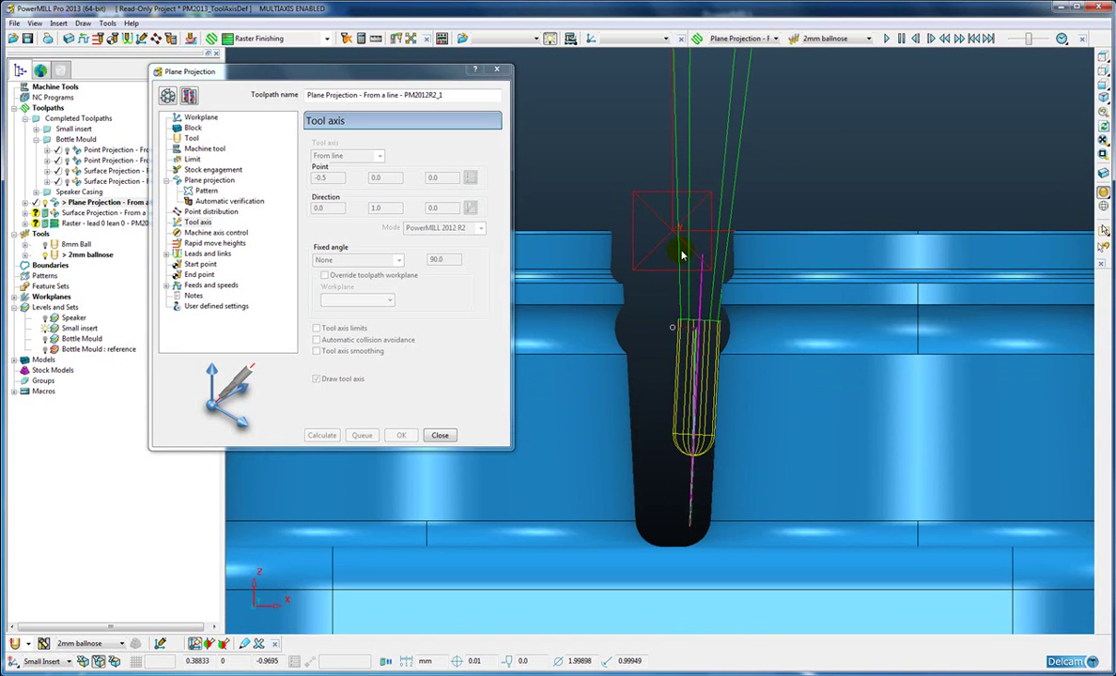
pyautogui.moveTo(712, 373); pyautogui.dragTo(787, 293, button='middle')
pyautogui.scroll(5, 787, 293)
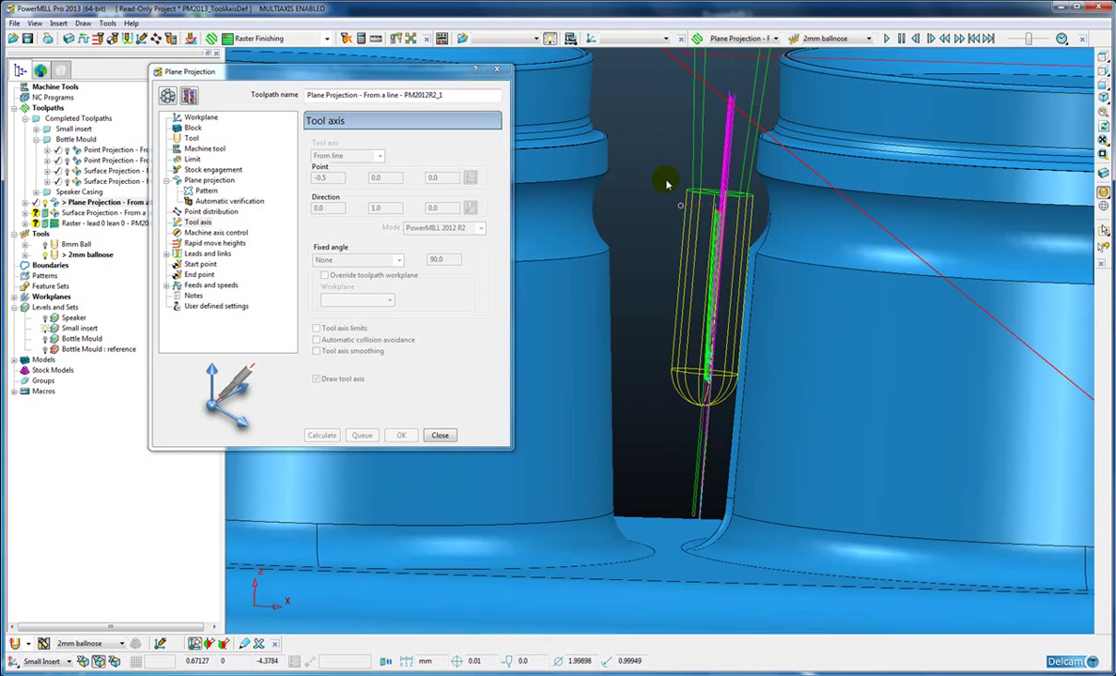
# Hide the 2mm ballnose tool and examine the plane projection toolpath between the two bosses against the drawn tool axis line.
pyautogui.moveTo(666, 184); pyautogui.dragTo(686, 201, button='middle')
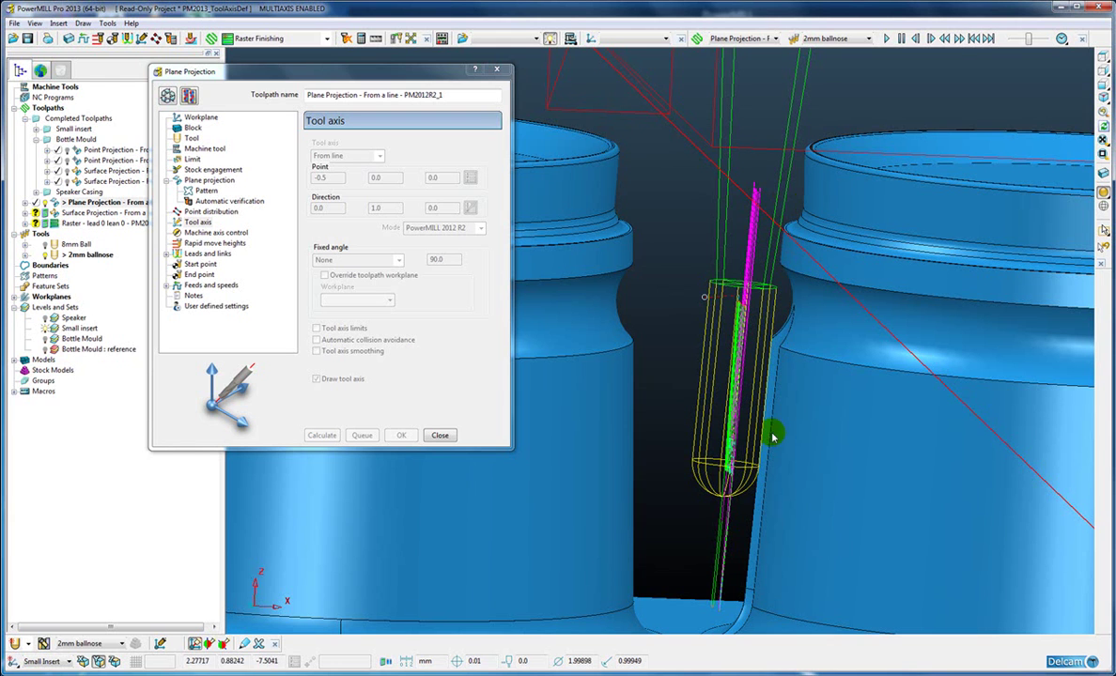
pyautogui.moveTo(769, 444); pyautogui.dragTo(772, 378, button='middle')
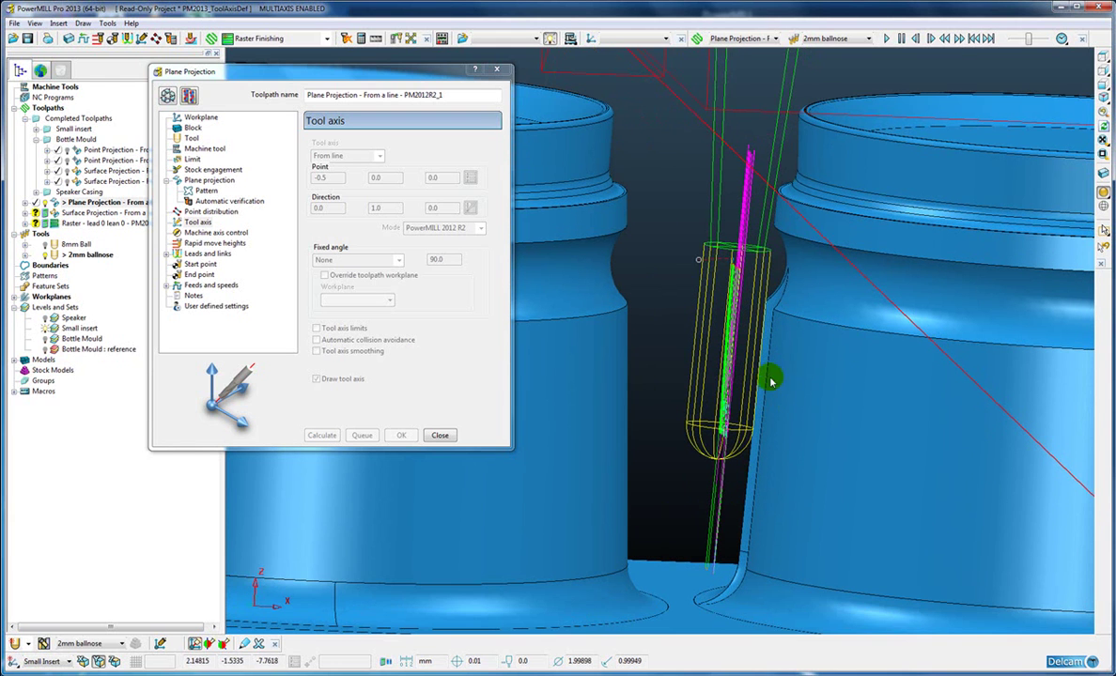
pyautogui.click(45, 254)
pyautogui.keyDown('shift'); pyautogui.moveTo(845, 419); pyautogui.dragTo(839, 331, button='middle'); pyautogui.keyUp('shift')
pyautogui.scroll(4, 809, 394)
pyautogui.keyDown('ctrl'); pyautogui.moveTo(813, 227); pyautogui.dragTo(813, 345, button='middle'); pyautogui.keyUp('ctrl')
pyautogui.moveTo(812, 345)
pyautogui.mouseDown(button='middle')
pyautogui.moveTo(839, 348)
pyautogui.moveTo(822, 345)
pyautogui.mouseUp(button='middle')
pyautogui.keyDown('shift'); pyautogui.moveTo(764, 318); pyautogui.dragTo(807, 299, button='middle'); pyautogui.keyUp('shift')
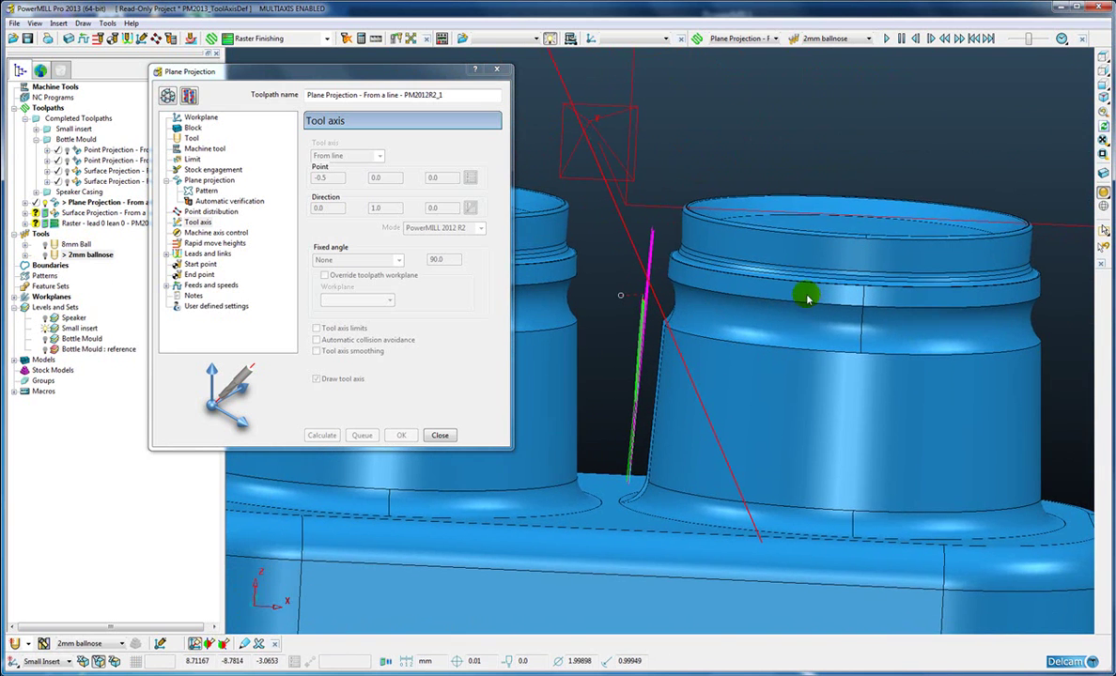
pyautogui.keyDown('shift'); pyautogui.moveTo(648, 297); pyautogui.dragTo(688, 295, button='middle'); pyautogui.keyUp('shift')
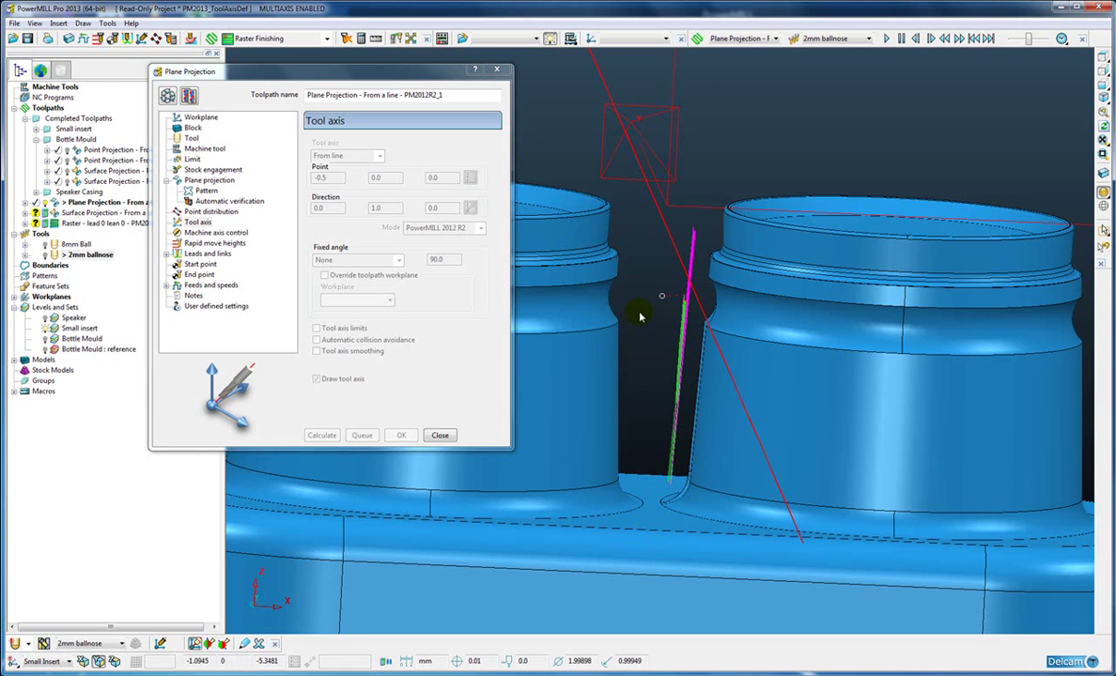
pyautogui.moveTo(638, 316); pyautogui.dragTo(679, 341, button='middle')
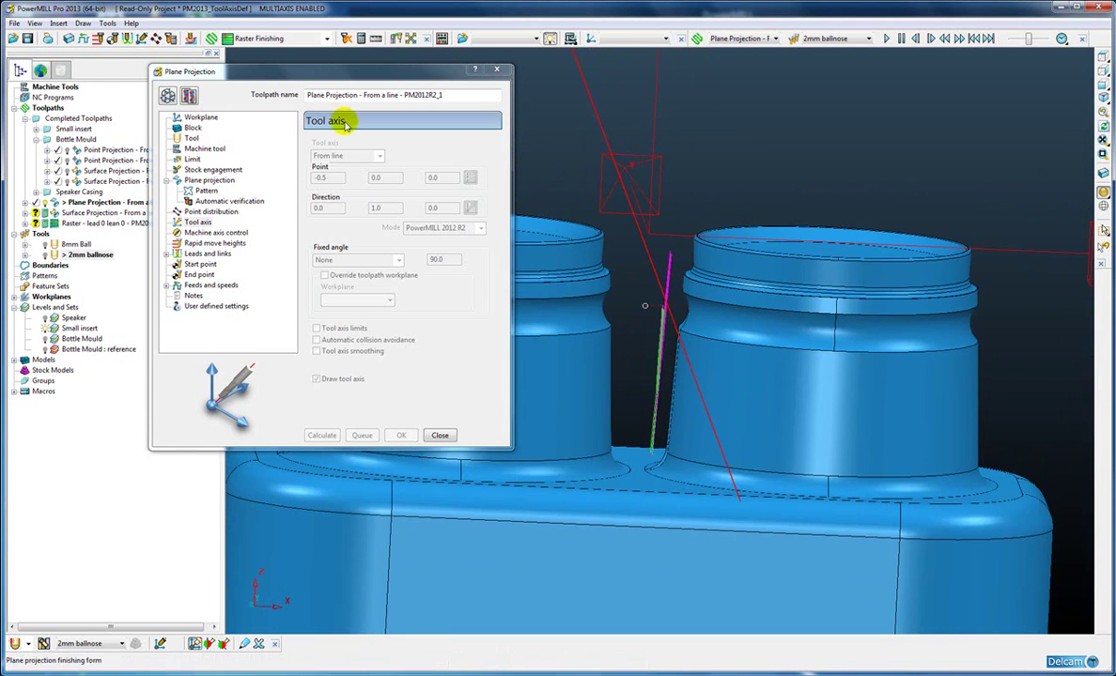
# Calculate a copy of the plane projection toolpath with its tool axis mode set to Toolpath.
pyautogui.click(188, 97)
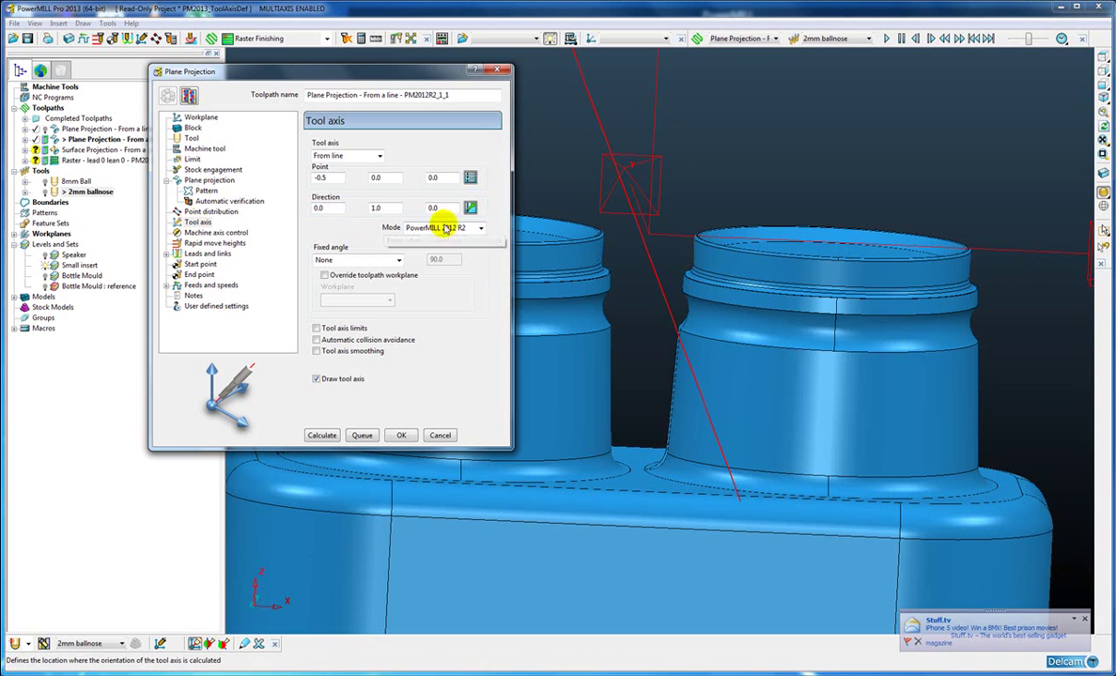
pyautogui.click(480, 228)
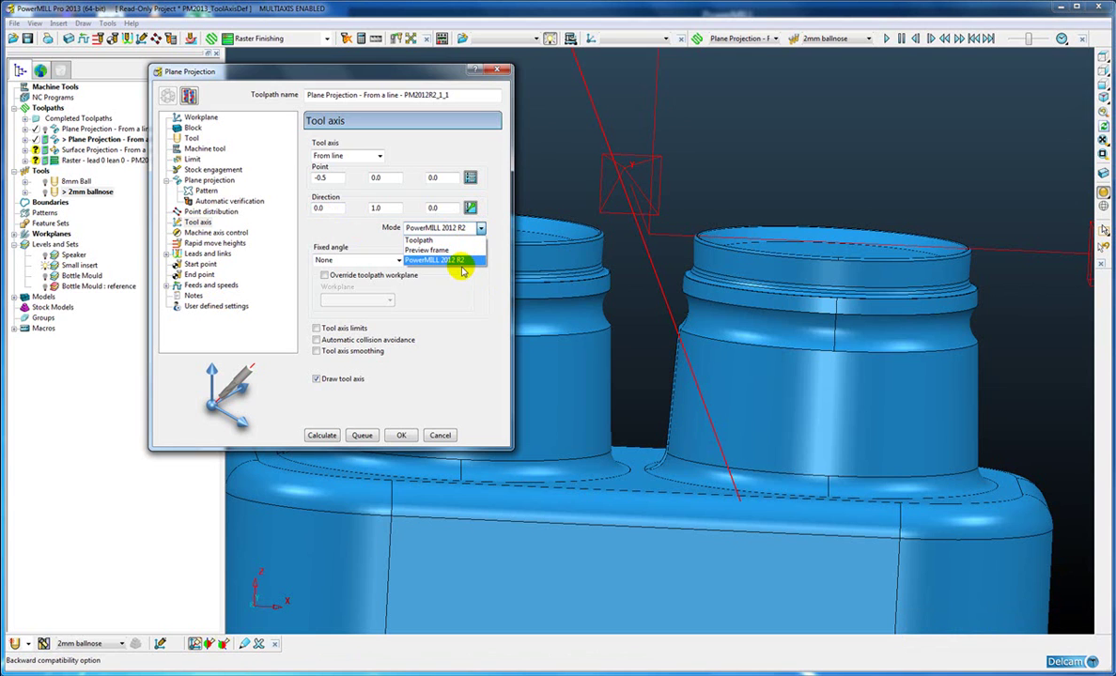
pyautogui.click(430, 245)
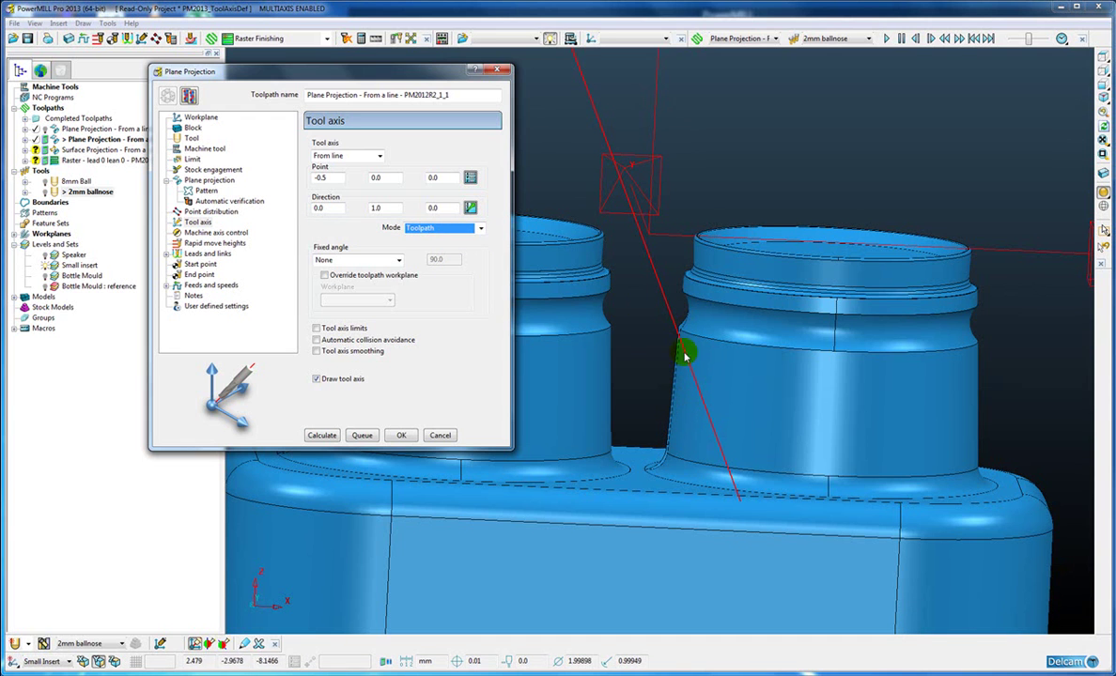
pyautogui.click(321, 435)
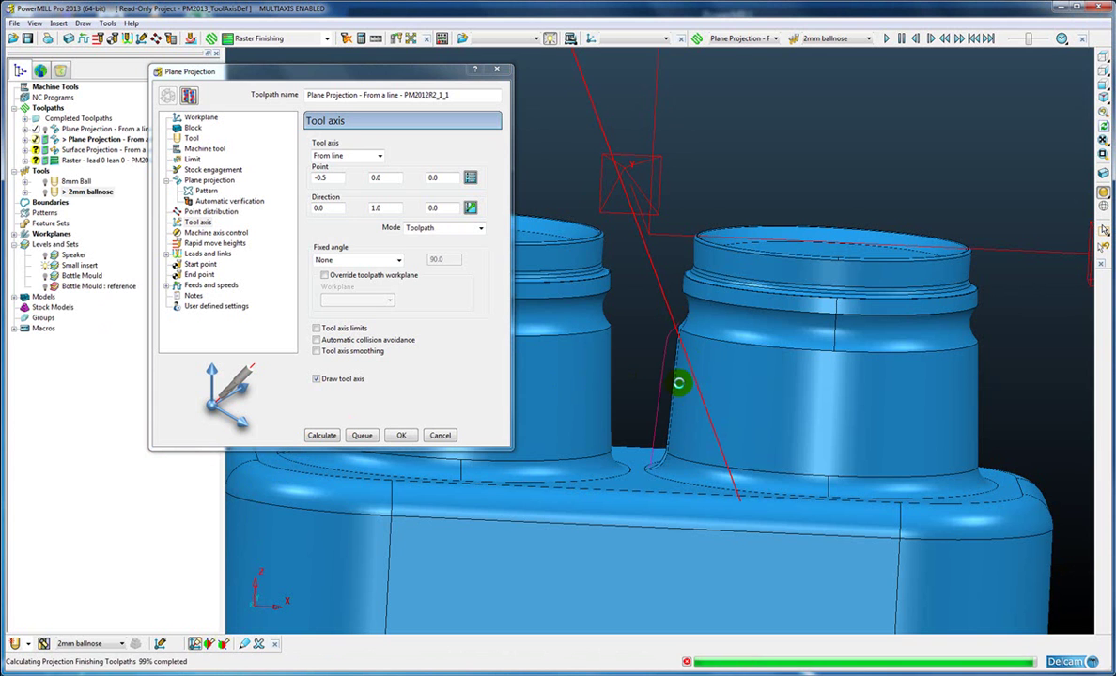
pyautogui.moveTo(698, 456); pyautogui.dragTo(732, 305, button='middle')
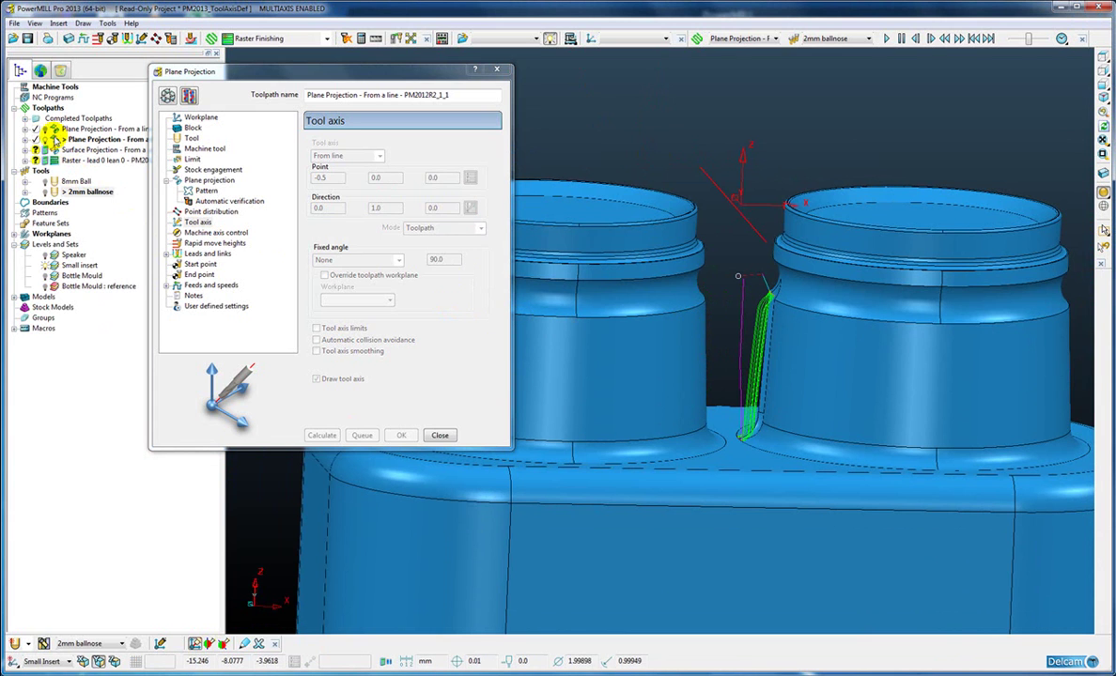
# Simulate the new Toolpath mode toolpath from its start with the 2mm ballnose drawn, checking the tool's tilt from the front.
pyautogui.rightClick(58, 139)
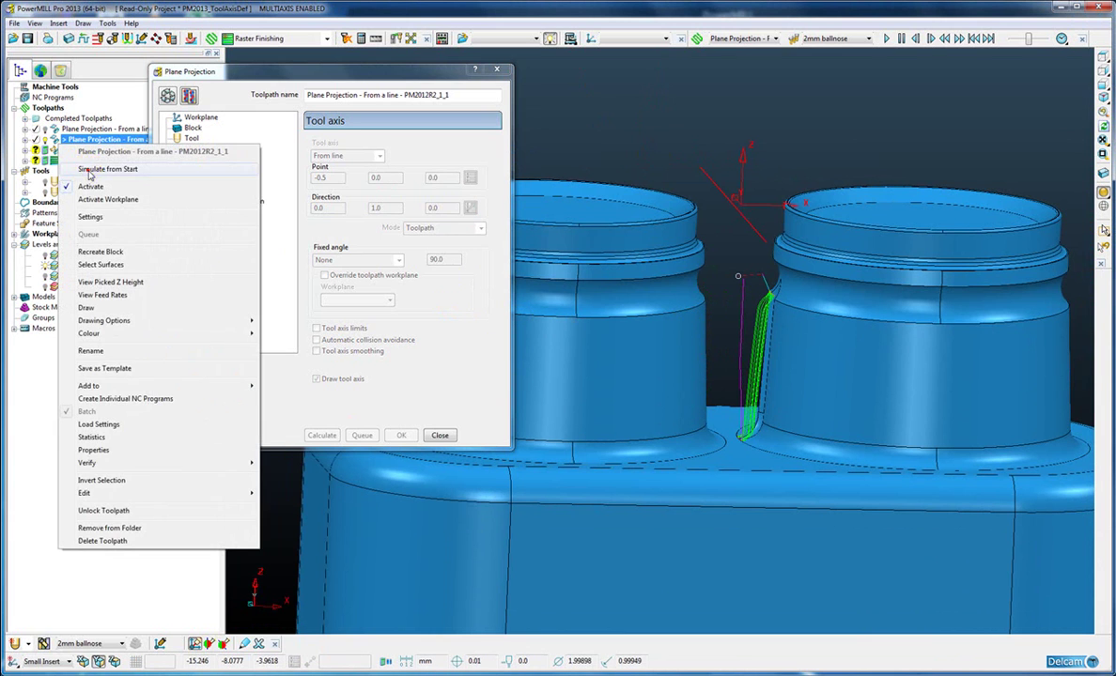
pyautogui.click(90, 169)
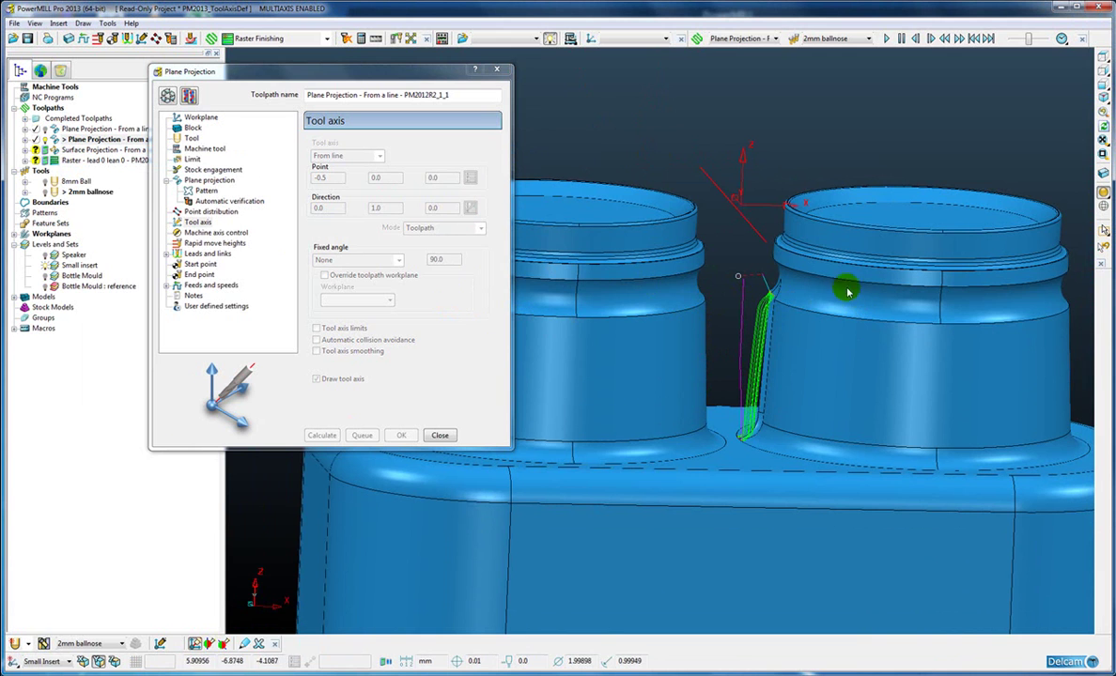
pyautogui.click(1101, 86)
pyautogui.keyDown('shift'); pyautogui.moveTo(615, 428); pyautogui.dragTo(1000, 414, button='middle'); pyautogui.keyUp('shift')
pyautogui.keyDown('ctrl'); pyautogui.moveTo(800, 400); pyautogui.dragTo(661, 504, button='middle'); pyautogui.keyUp('ctrl')
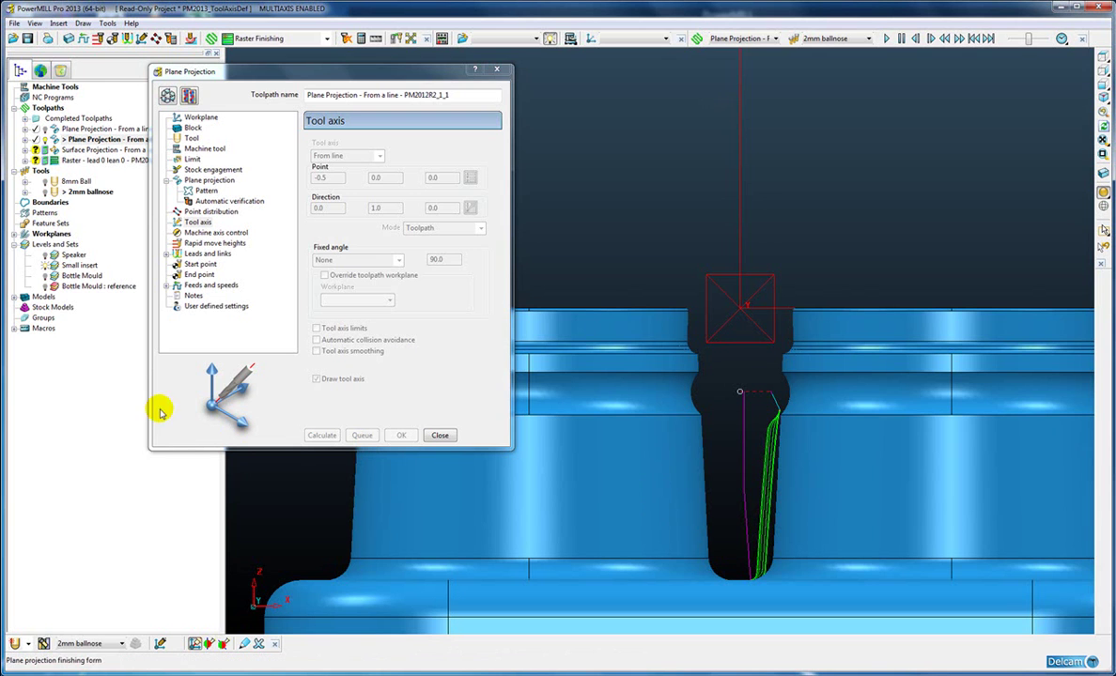
pyautogui.click(89, 192)
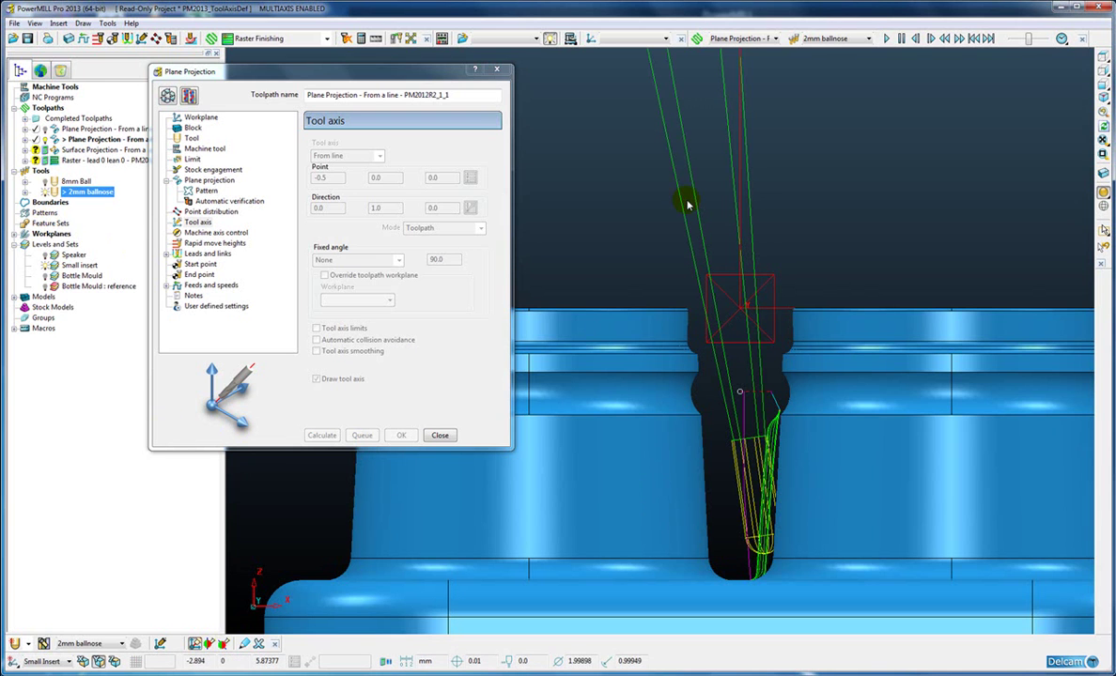
pyautogui.press('Right')
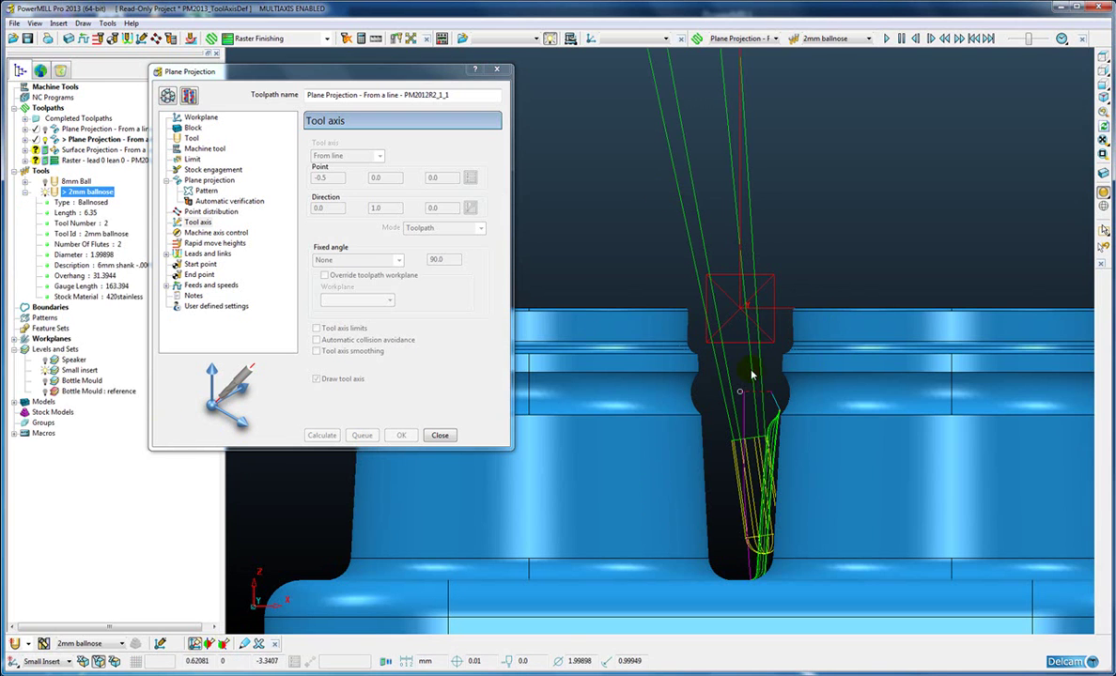
pyautogui.scroll(-2, 741, 343)
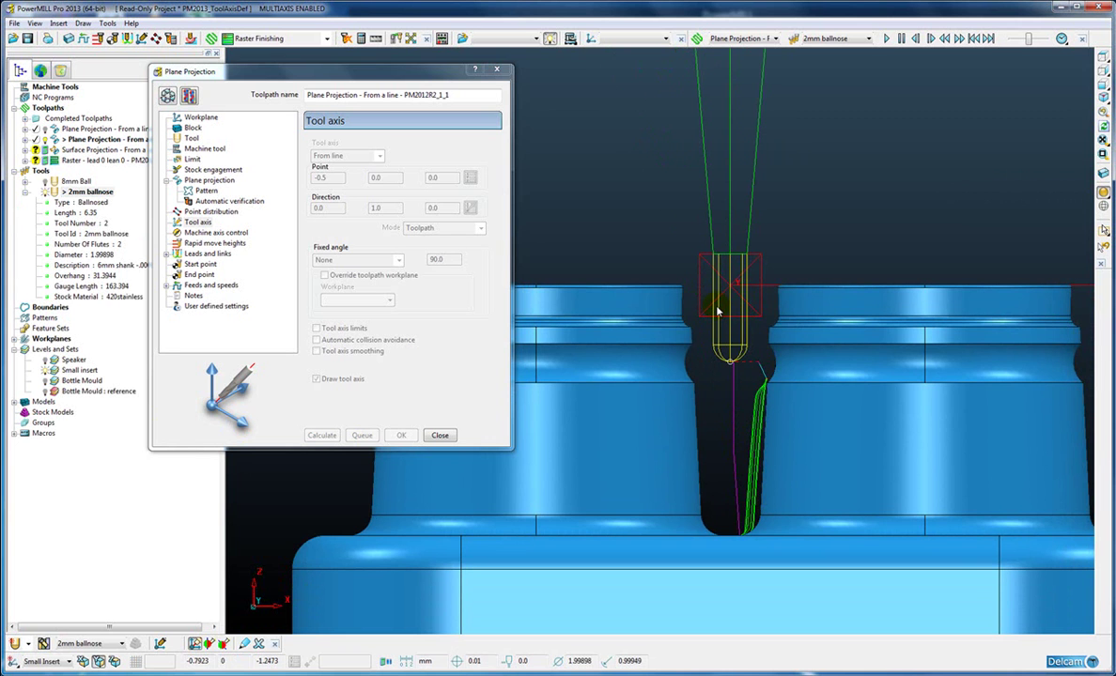
pyautogui.scroll(-3, 737, 250)
pyautogui.moveTo(736, 282)
pyautogui.mouseDown(button='middle')
pyautogui.moveTo(749, 392)
pyautogui.moveTo(753, 289)
pyautogui.mouseUp(button='middle')
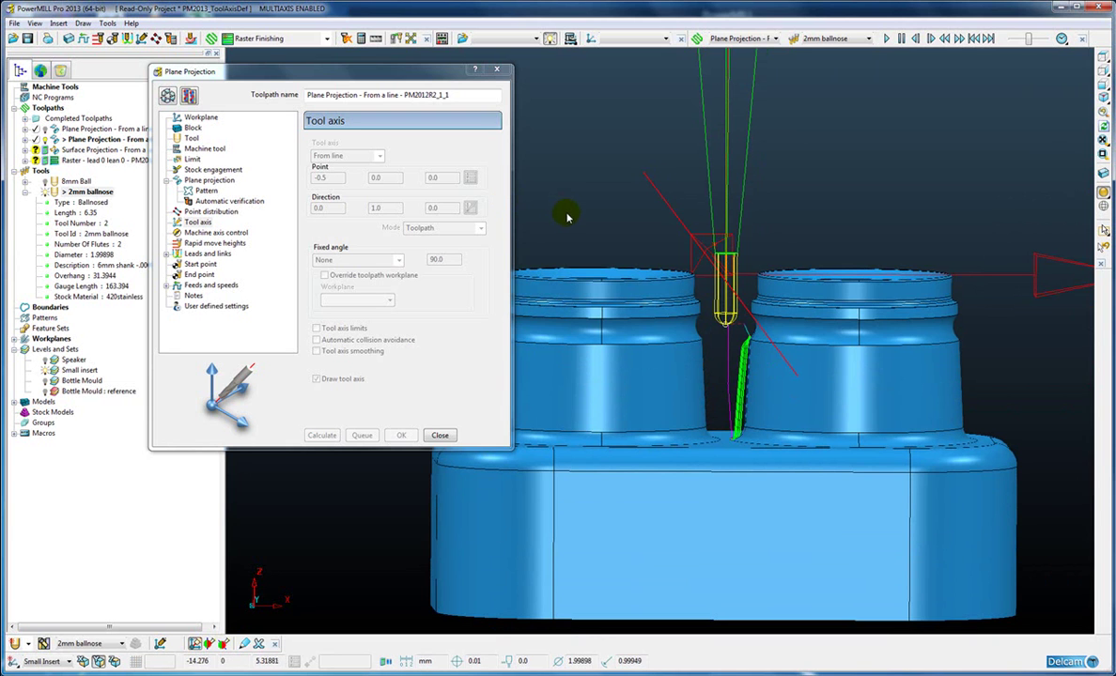
pyautogui.scroll(-5, 566, 220)
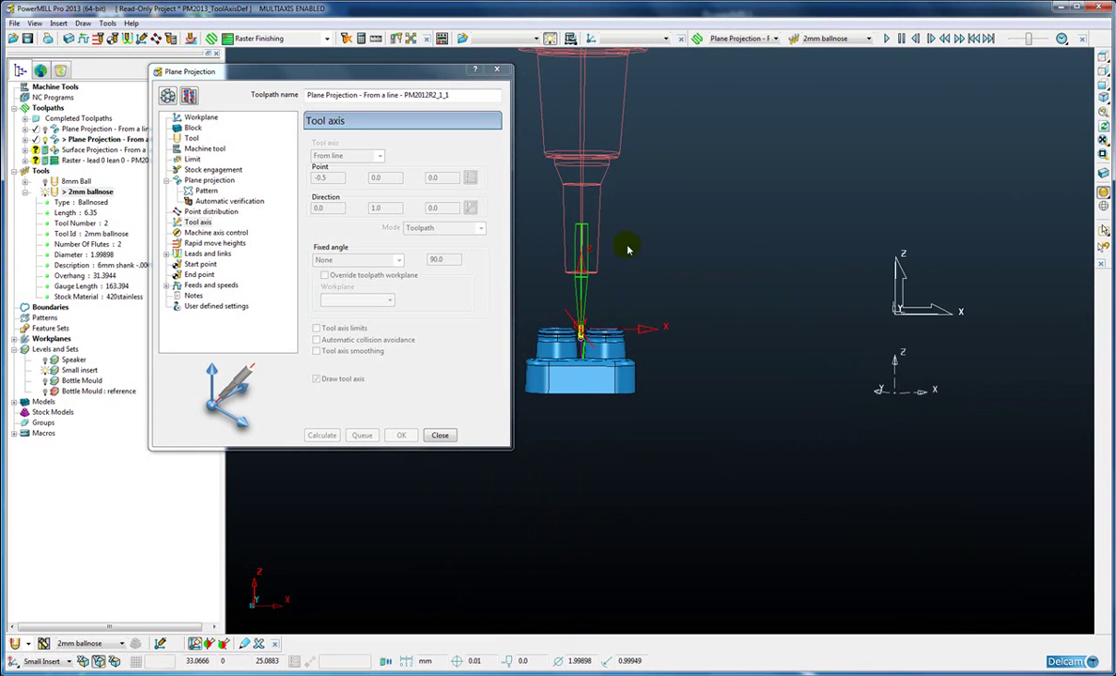
# Close the plane projection definition and display the Bottle Mould and Bottle Mould : reference levels instead of the Small insert.
pyautogui.click(504, 72)
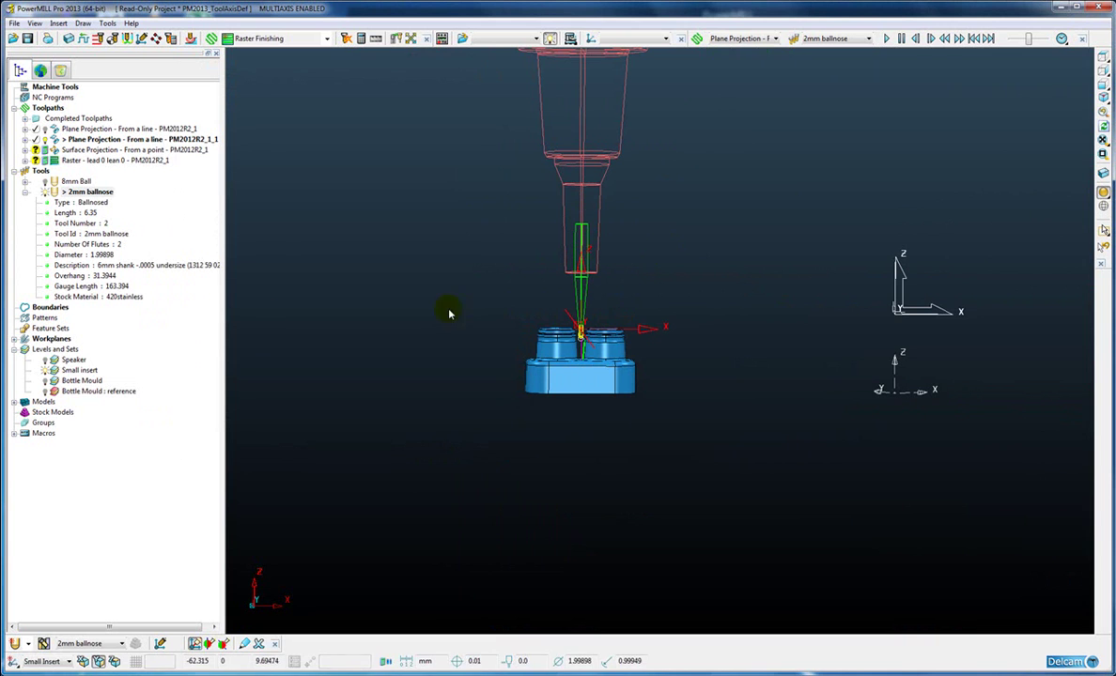
pyautogui.click(45, 370)
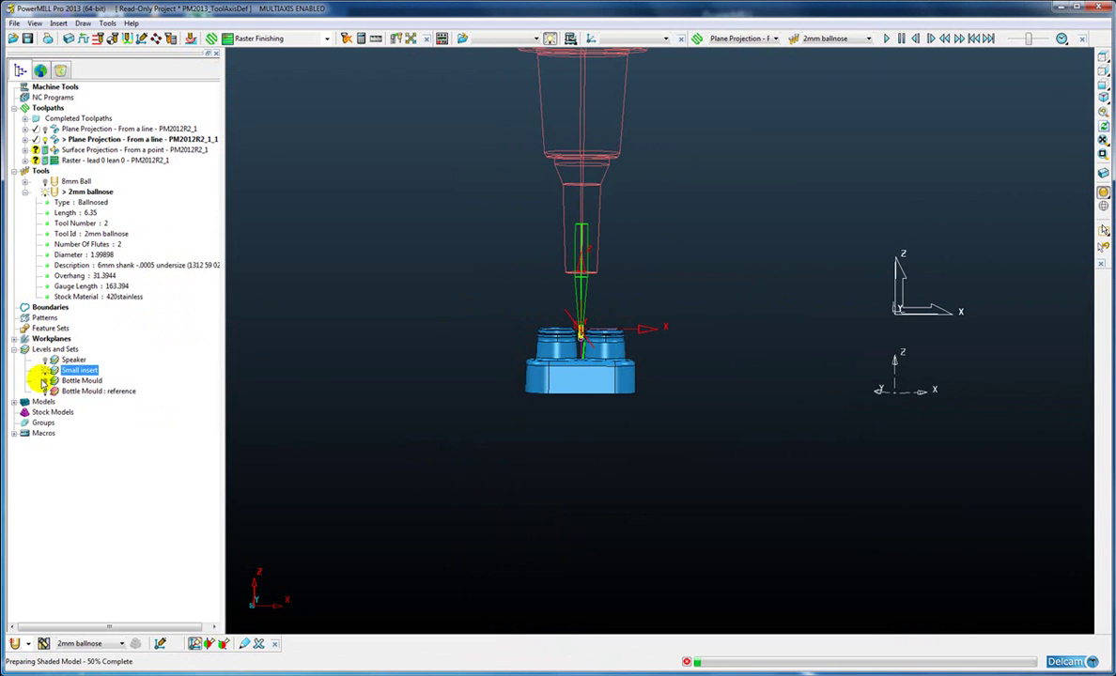
pyautogui.click(46, 380)
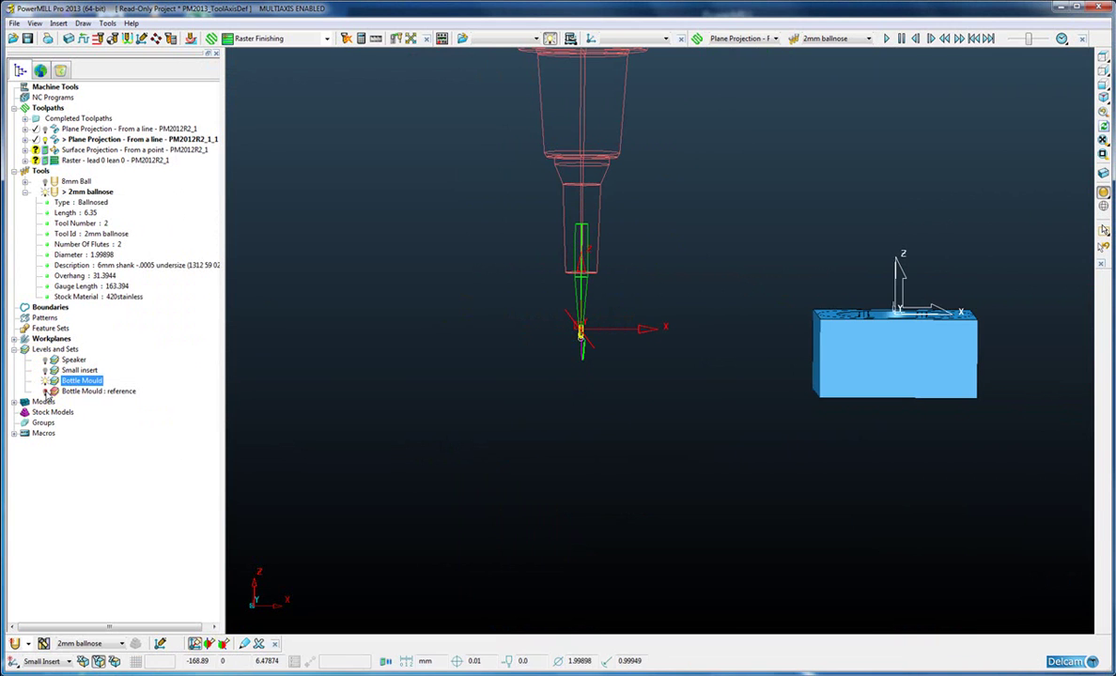
pyautogui.click(45, 392)
pyautogui.moveTo(855, 308); pyautogui.dragTo(876, 348, button='middle')
pyautogui.keyDown('shift'); pyautogui.moveTo(816, 404); pyautogui.dragTo(719, 182, button='middle'); pyautogui.keyUp('shift')
pyautogui.scroll(4, 711, 180)
pyautogui.keyDown('shift'); pyautogui.moveTo(776, 271); pyautogui.dragTo(623, 217, button='middle'); pyautogui.keyUp('shift')
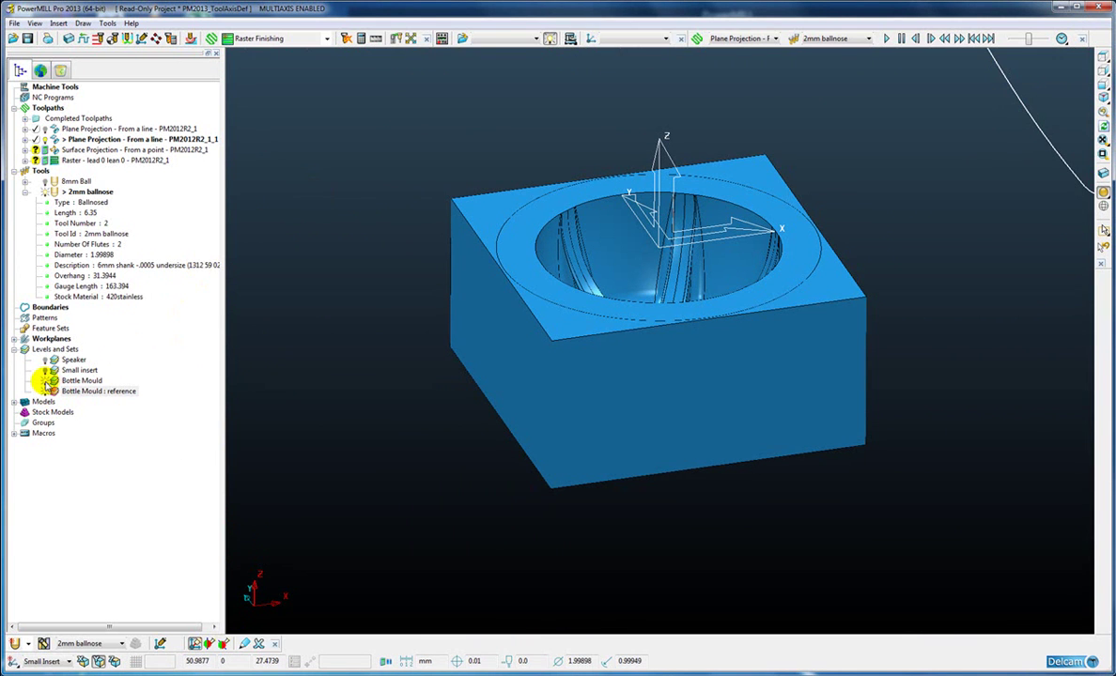
# Examine the bottle mould's hemispherical reference surface on its own and together with the mould block, in shaded and wireframe views.
pyautogui.click(46, 384)
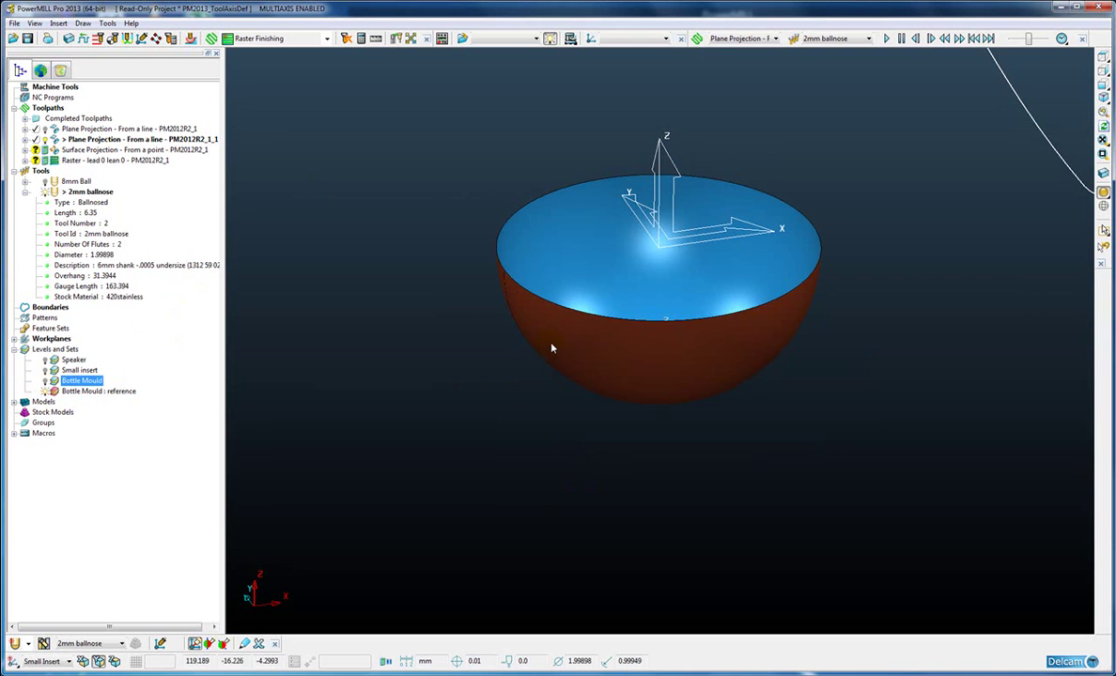
pyautogui.click(564, 344)
pyautogui.moveTo(642, 296); pyautogui.dragTo(648, 320, button='middle')
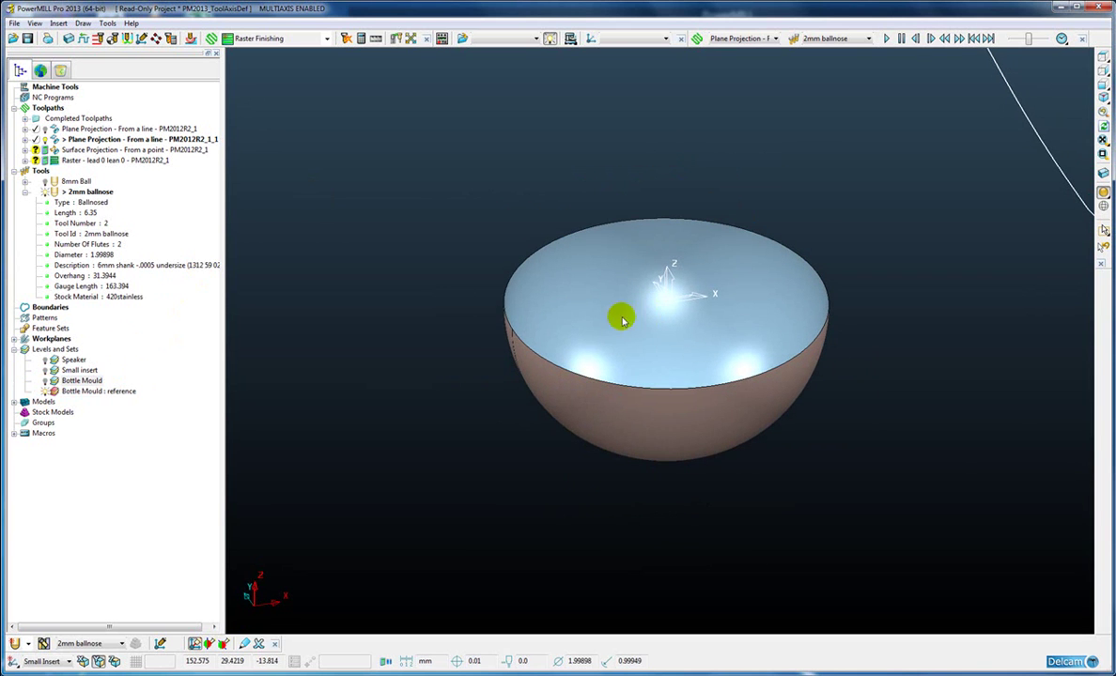
pyautogui.click(51, 380)
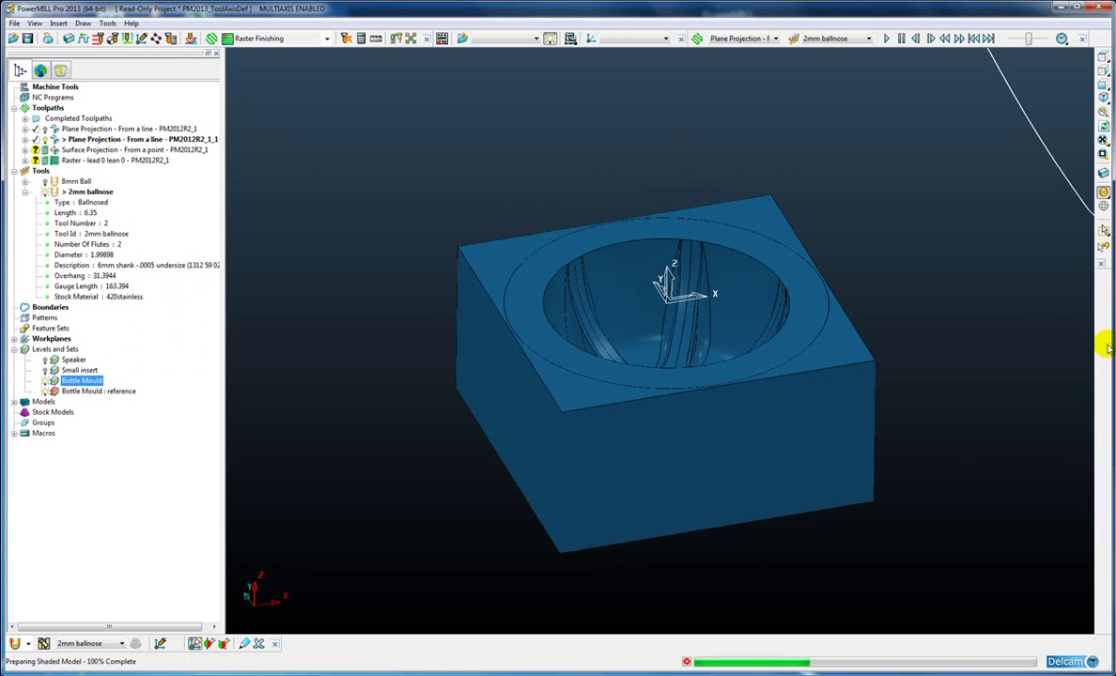
pyautogui.click(1103, 205)
pyautogui.moveTo(669, 394)
pyautogui.mouseDown(button='middle')
pyautogui.moveTo(630, 249)
pyautogui.moveTo(643, 368)
pyautogui.moveTo(578, 266)
pyautogui.moveTo(775, 301)
pyautogui.moveTo(774, 235)
pyautogui.mouseUp(button='middle')
pyautogui.click(1103, 205)
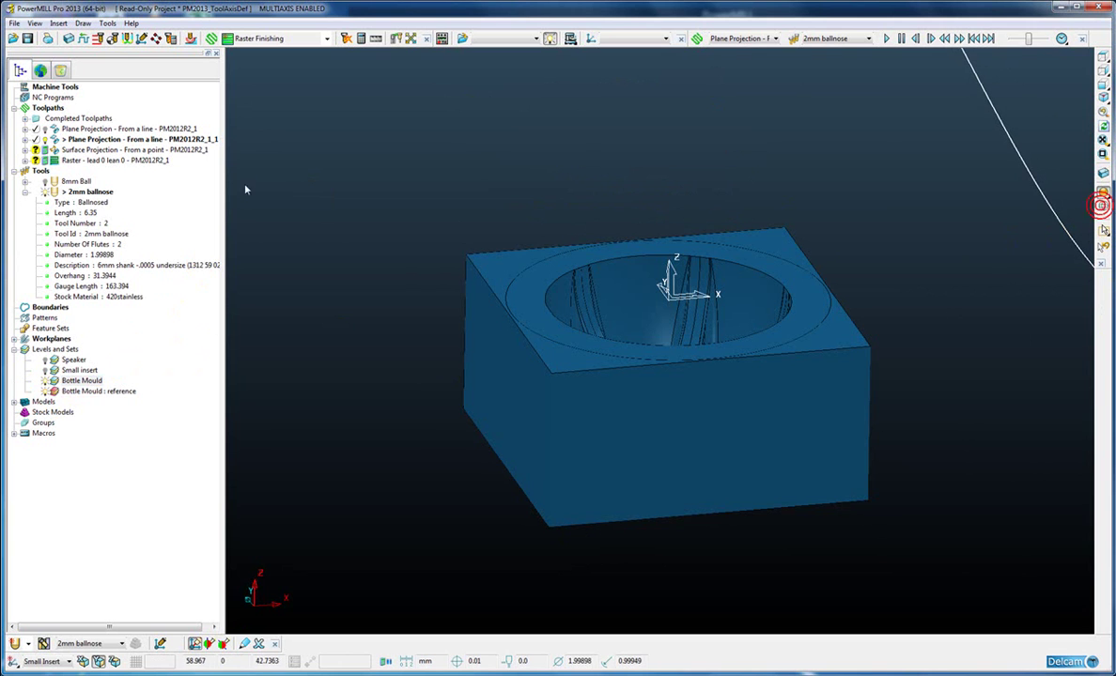
# Activate the Surface Projection - From a point - PM2012R2_1 toolpath and open its settings.
pyautogui.click(24, 191)
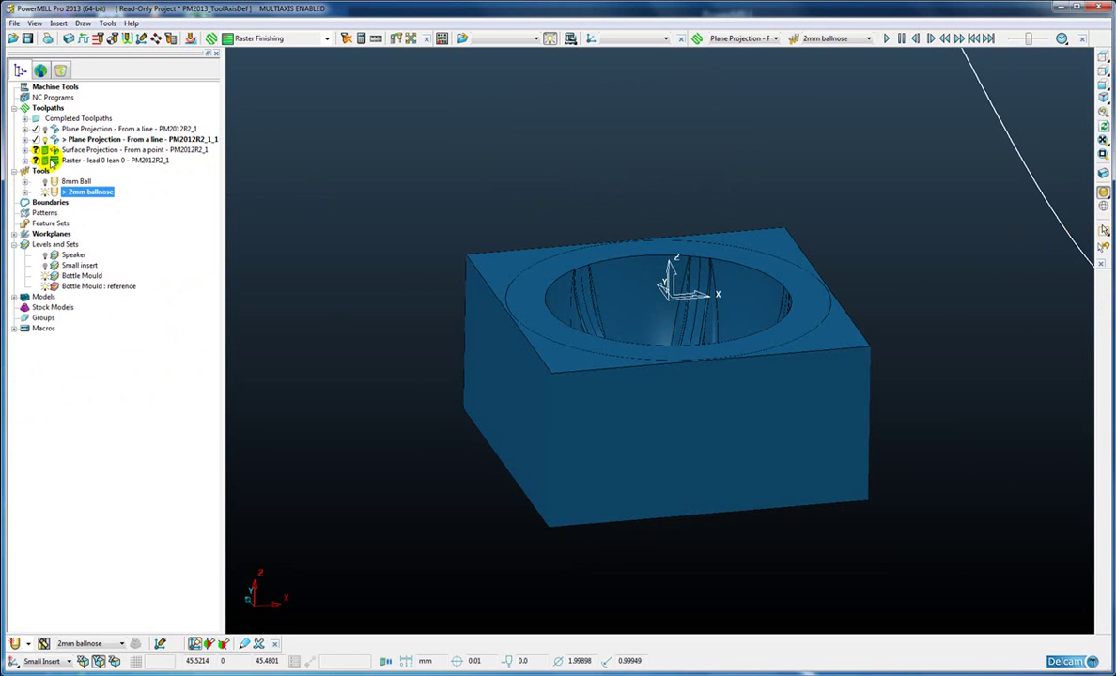
pyautogui.doubleClick(54, 151)
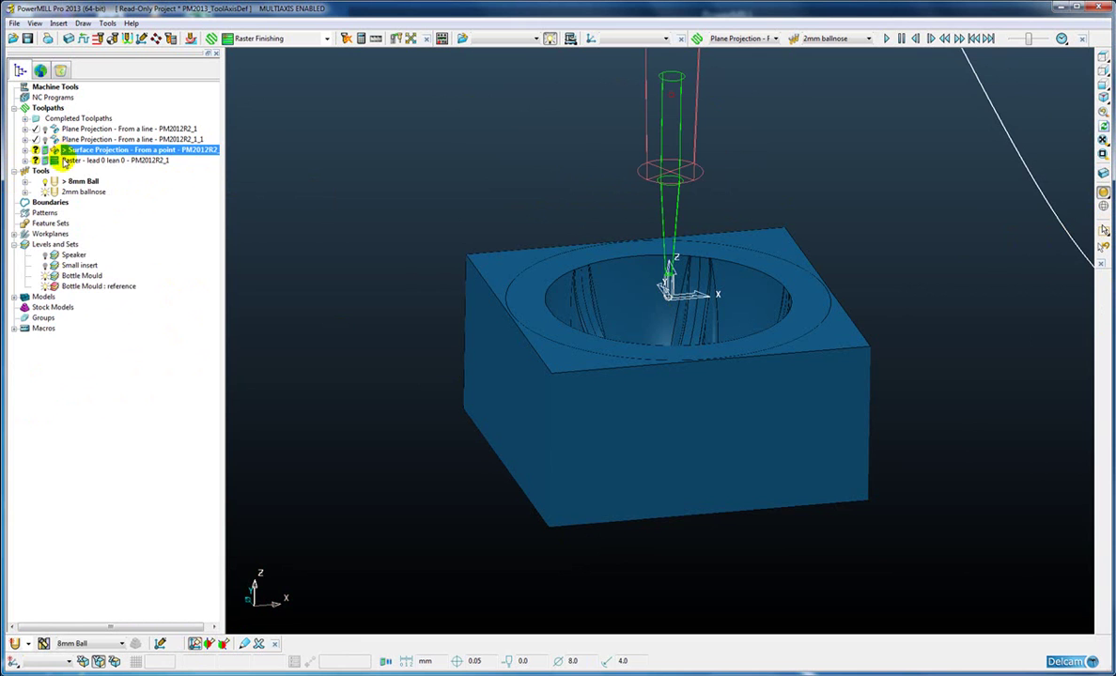
pyautogui.rightClick(54, 151)
pyautogui.click(161, 227)
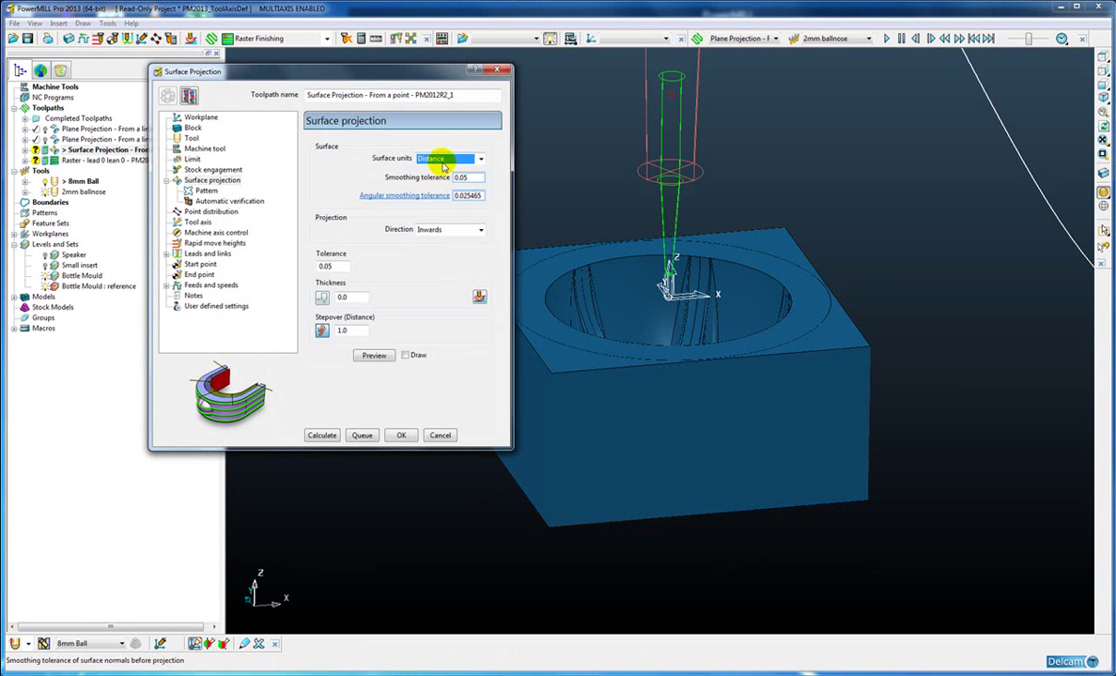
pyautogui.keyDown('shift'); pyautogui.moveTo(704, 335); pyautogui.dragTo(745, 342, button='middle'); pyautogui.keyUp('shift')
pyautogui.keyDown('shift'); pyautogui.moveTo(660, 319); pyautogui.dragTo(667, 318, button='middle'); pyautogui.keyUp('shift')
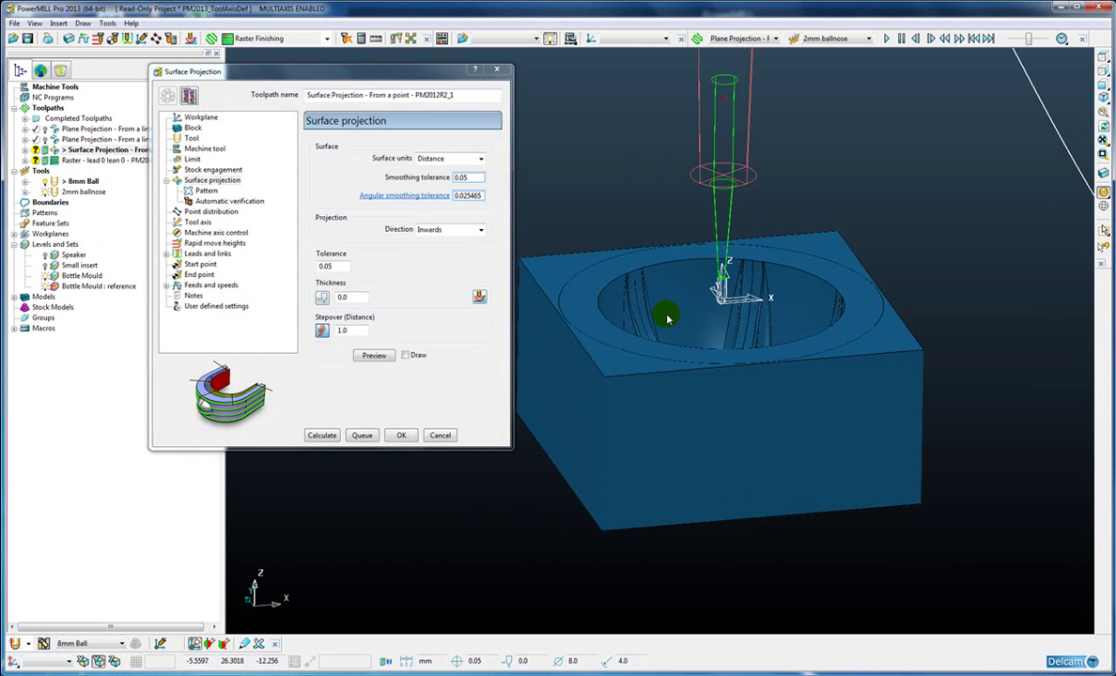
# Select all geometry on the Bottle Mould : reference level and check the selection in wireframe.
pyautogui.rightClick(62, 287)
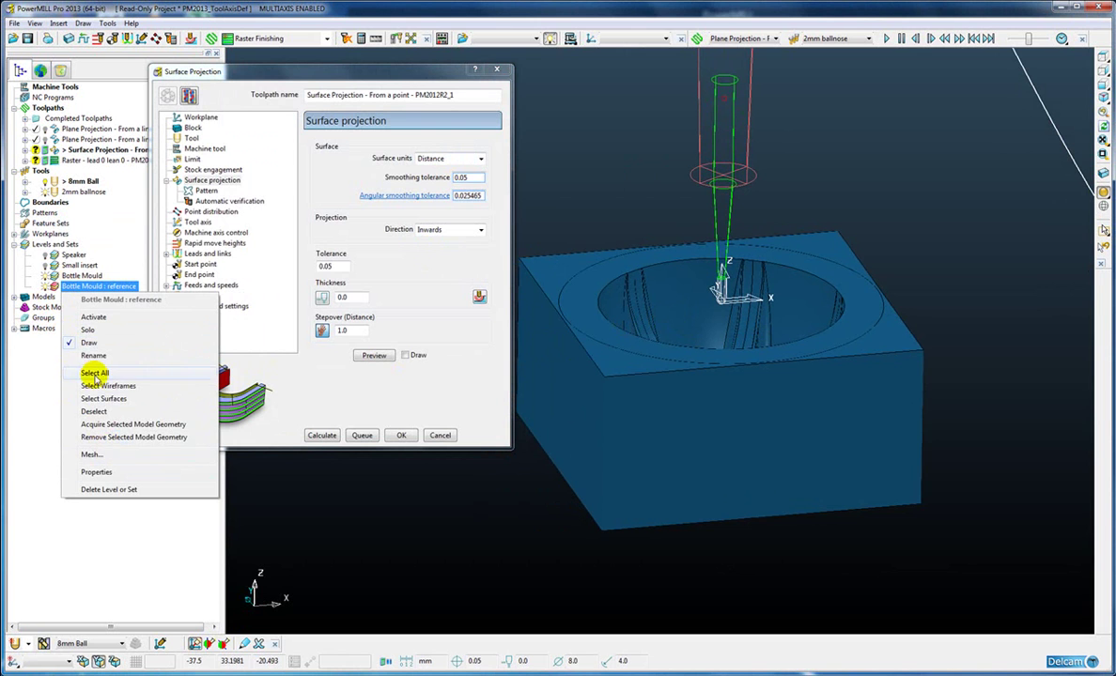
pyautogui.click(96, 373)
pyautogui.click(1104, 205)
pyautogui.click(1103, 192)
pyautogui.click(1103, 205)
pyautogui.click(1103, 192)
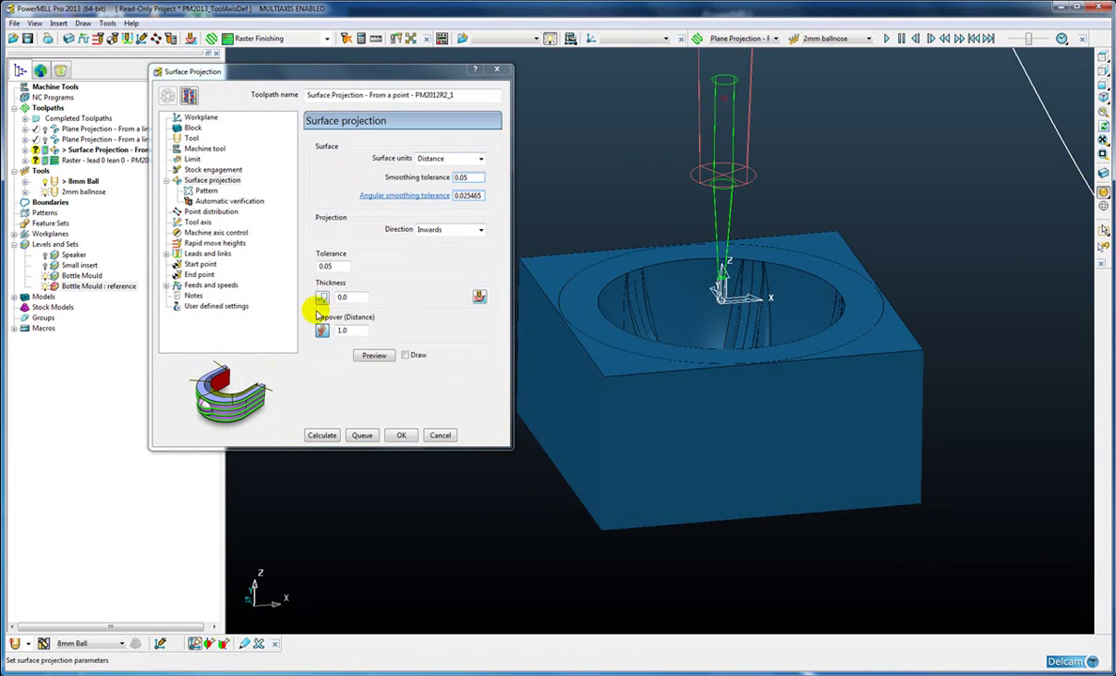
# Preview the surface projection pattern with drawing enabled and show the mould as unshaded wireframe to inspect it.
pyautogui.click(405, 355)
pyautogui.click(373, 355)
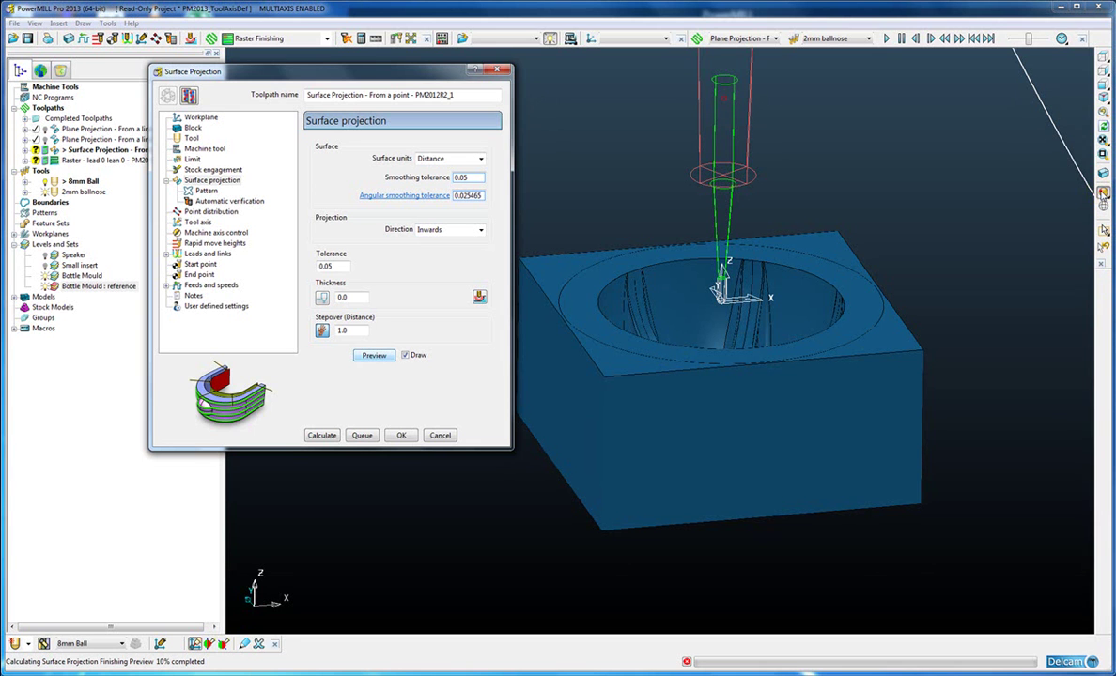
pyautogui.click(1104, 194)
pyautogui.click(1103, 206)
pyautogui.moveTo(588, 378); pyautogui.dragTo(590, 335, button='middle')
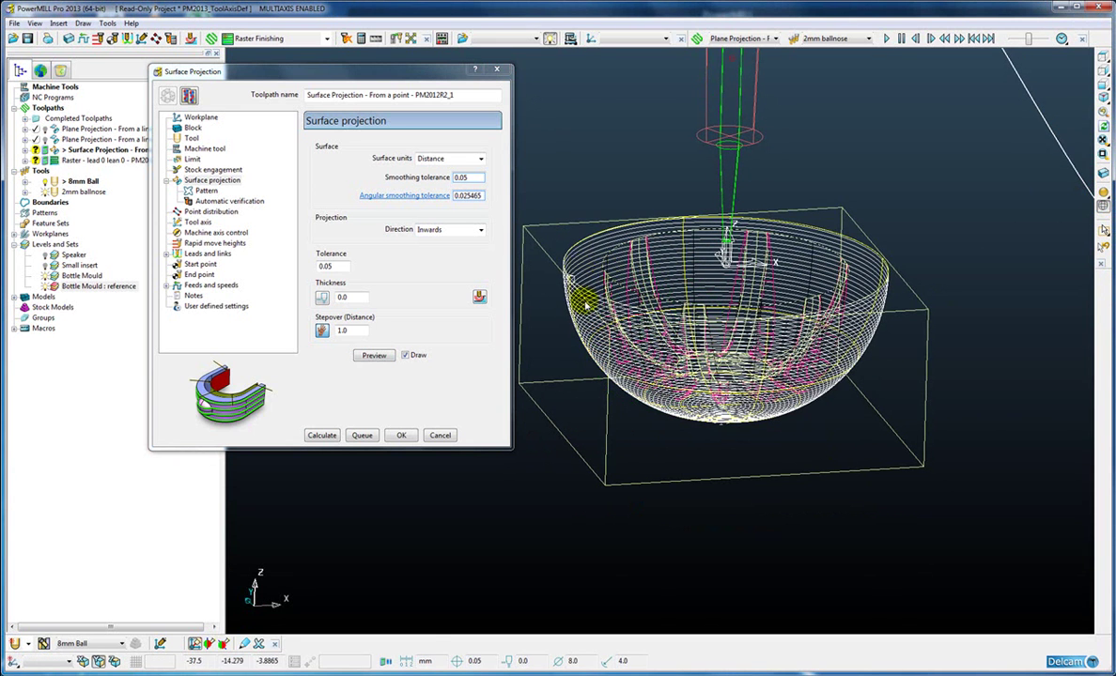
pyautogui.moveTo(604, 283); pyautogui.dragTo(756, 370, button='middle')
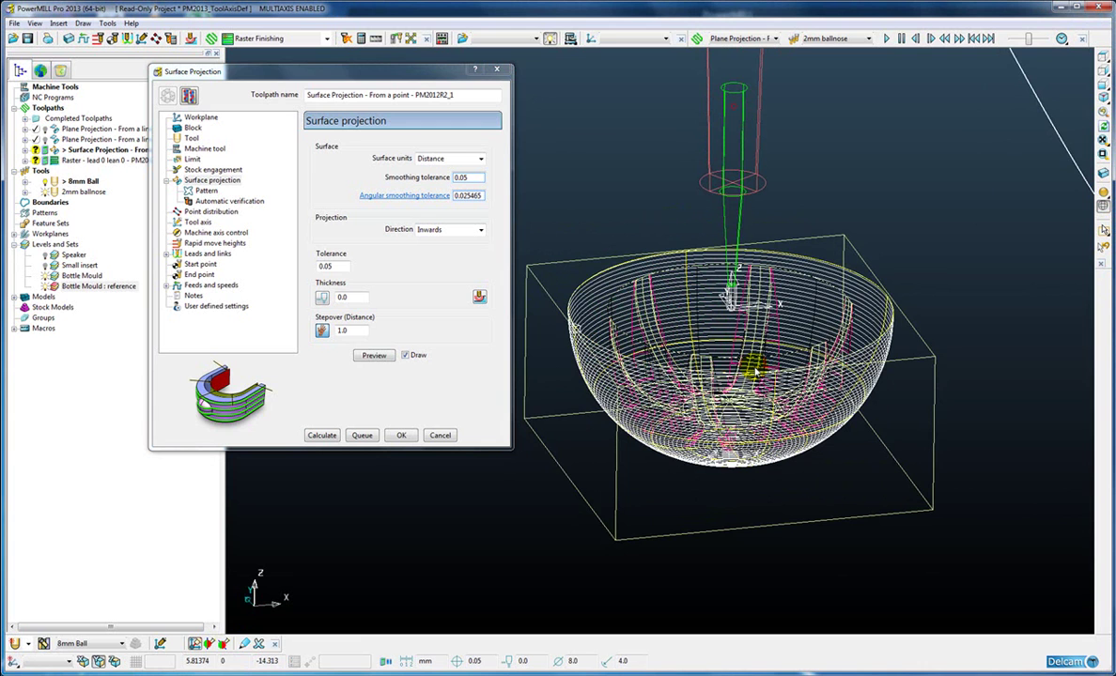
# Calculate the Surface Projection - From a point - PM2012R2_1 toolpath, close its settings and display the bottle mould shaded.
pyautogui.moveTo(755, 372); pyautogui.dragTo(751, 372, button='middle')
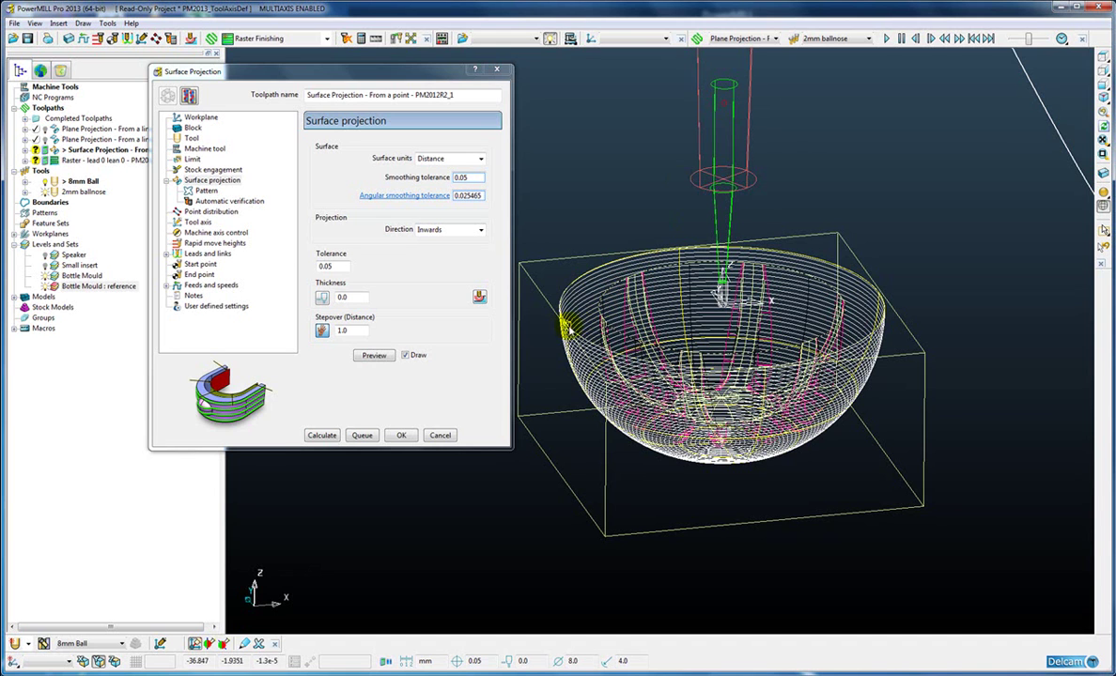
pyautogui.click(321, 434)
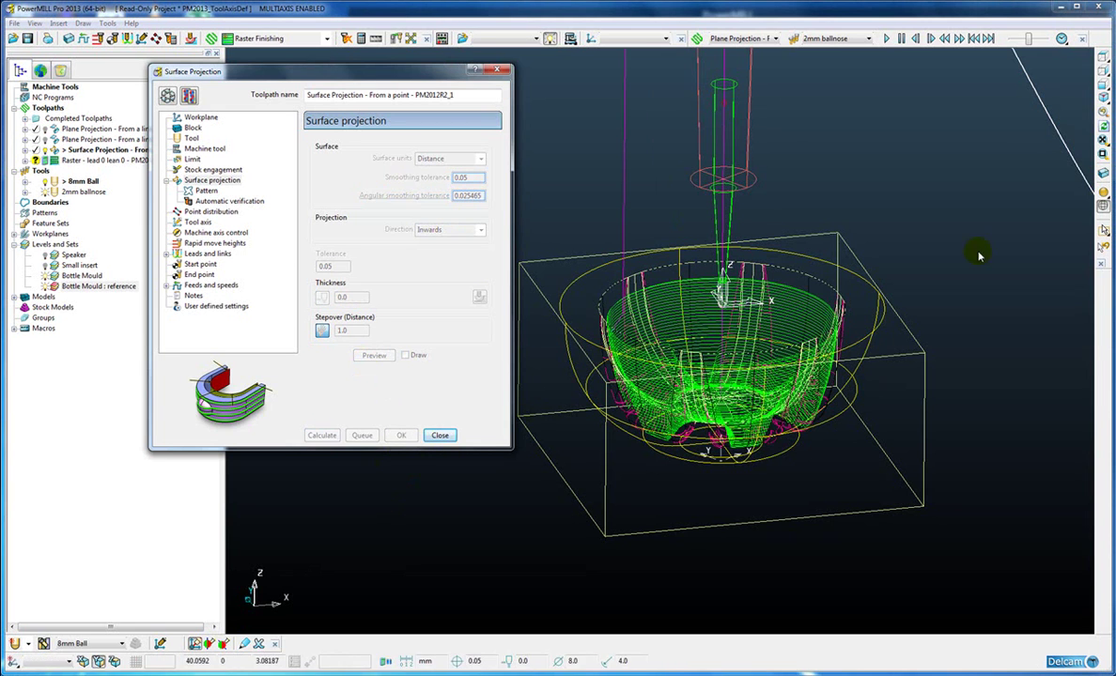
pyautogui.click(1102, 206)
pyautogui.click(1102, 193)
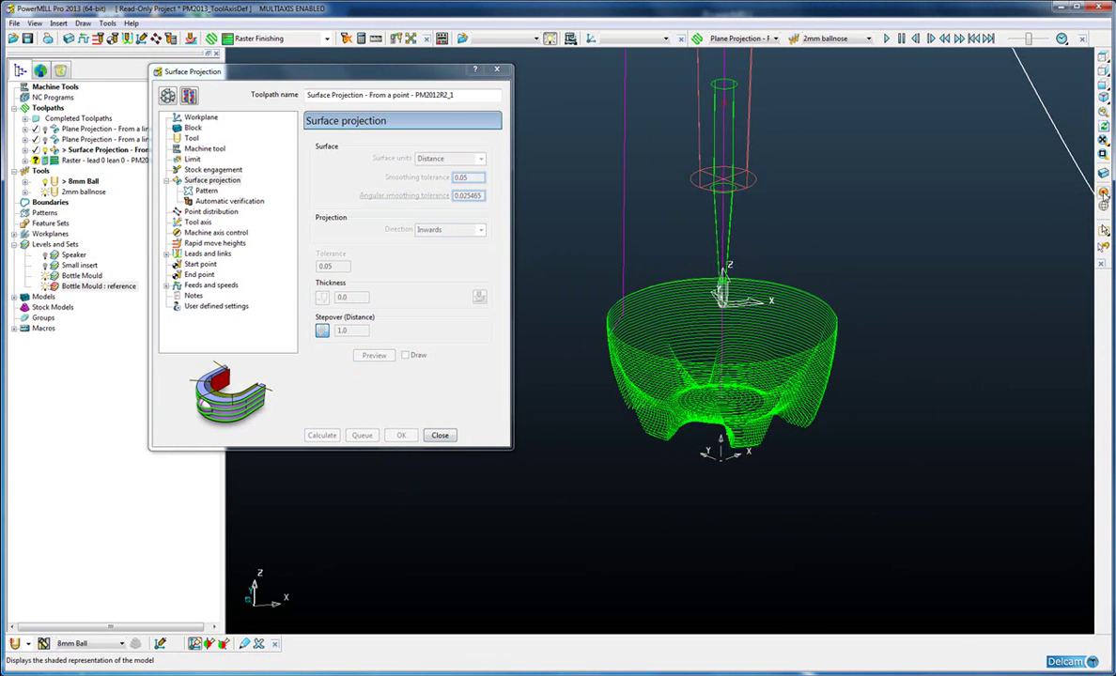
pyautogui.click(439, 435)
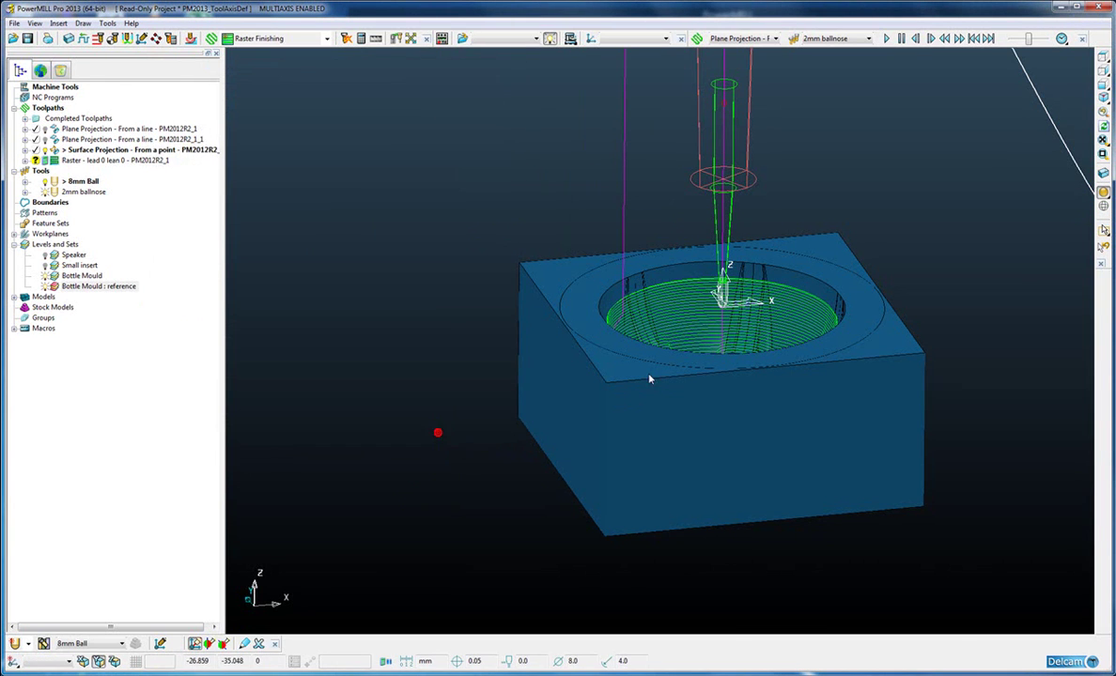
# Simulate the Surface Projection - From a point - PM2012R2_1 toolpath from its start.
pyautogui.rightClick(99, 151)
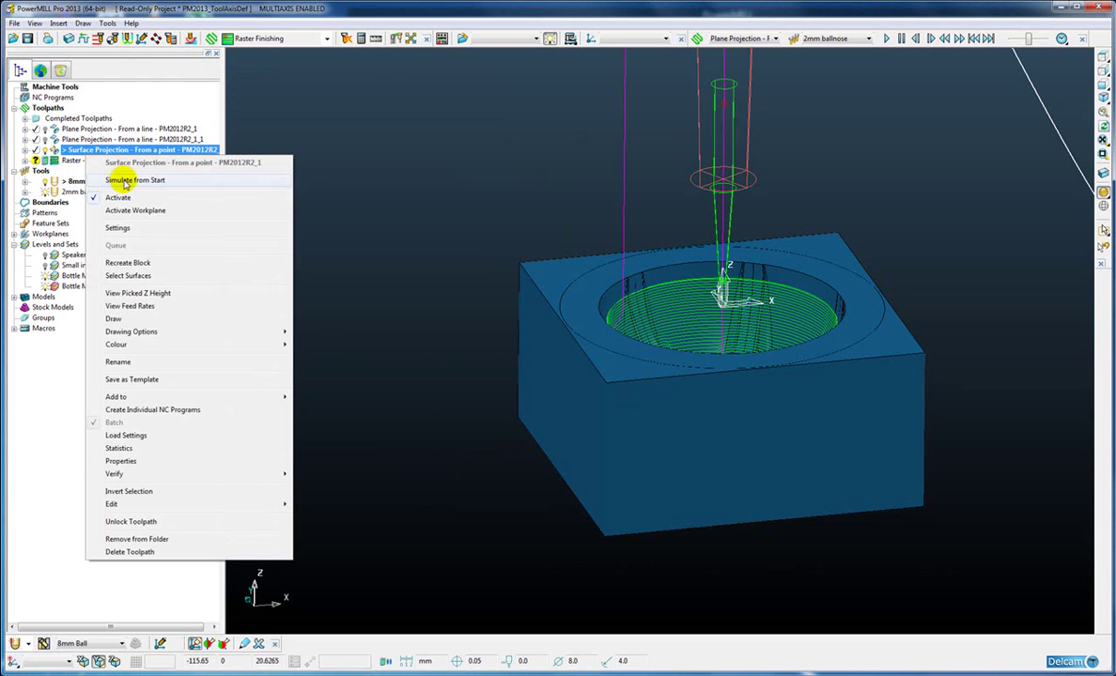
pyautogui.click(125, 182)
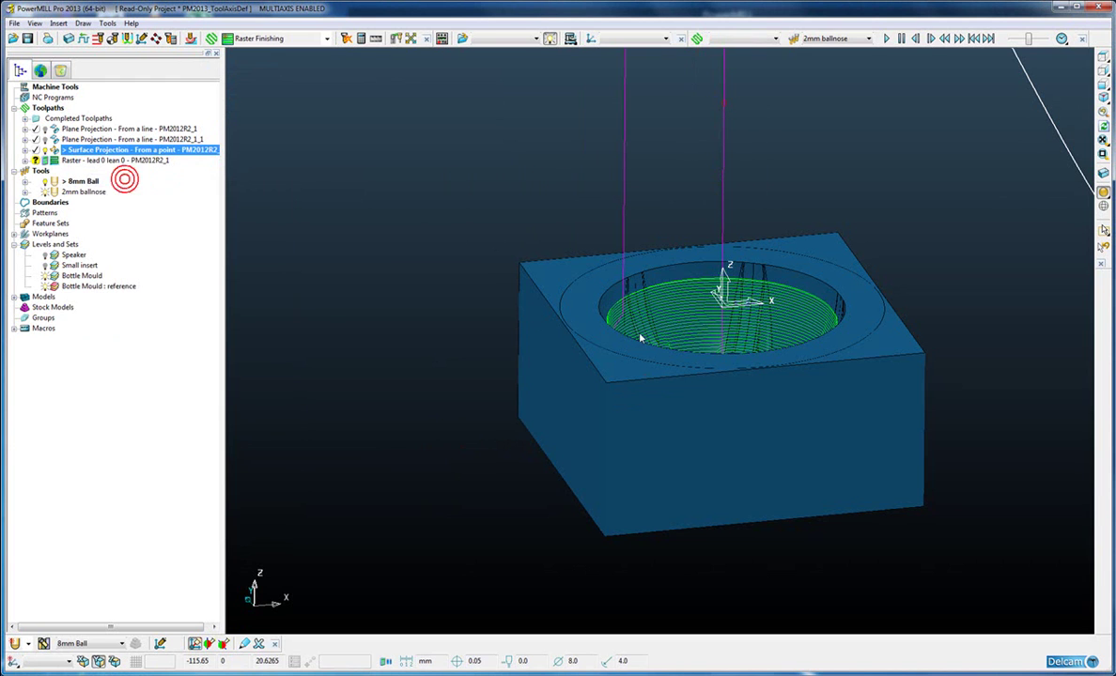
pyautogui.scroll(-3, 749, 331)
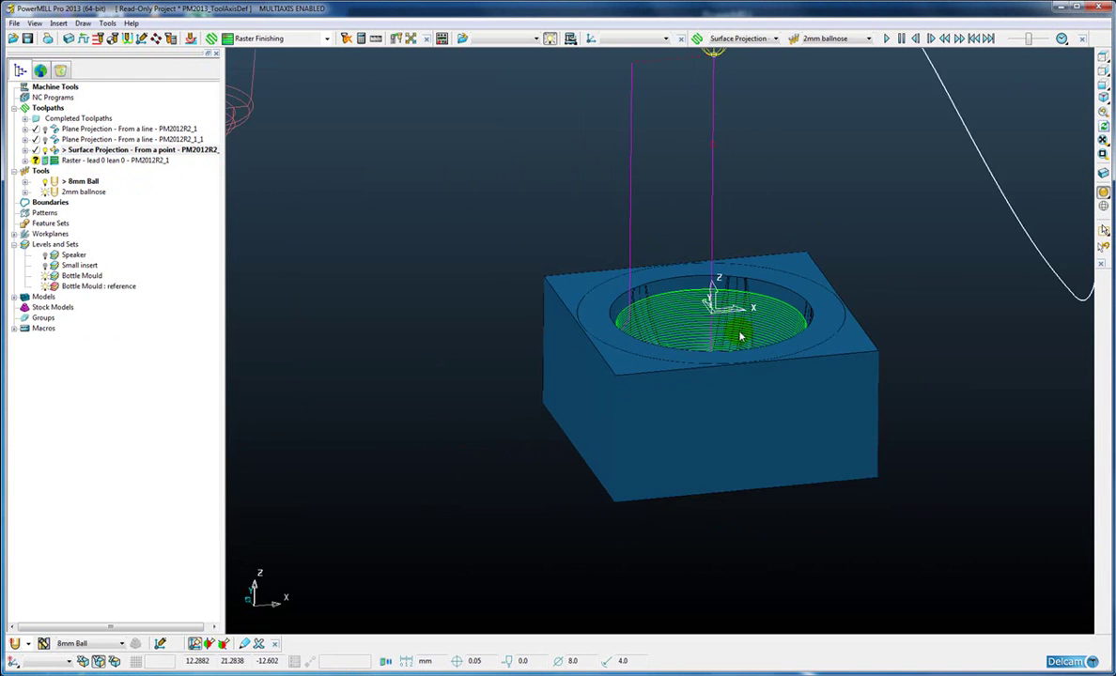
# Examine the simulated tool's axis relative to the tool axis point, with the mould in wireframe viewed from the front.
pyautogui.click(1104, 72)
pyautogui.scroll(5, 648, 422)
pyautogui.scroll(-3, 819, 184)
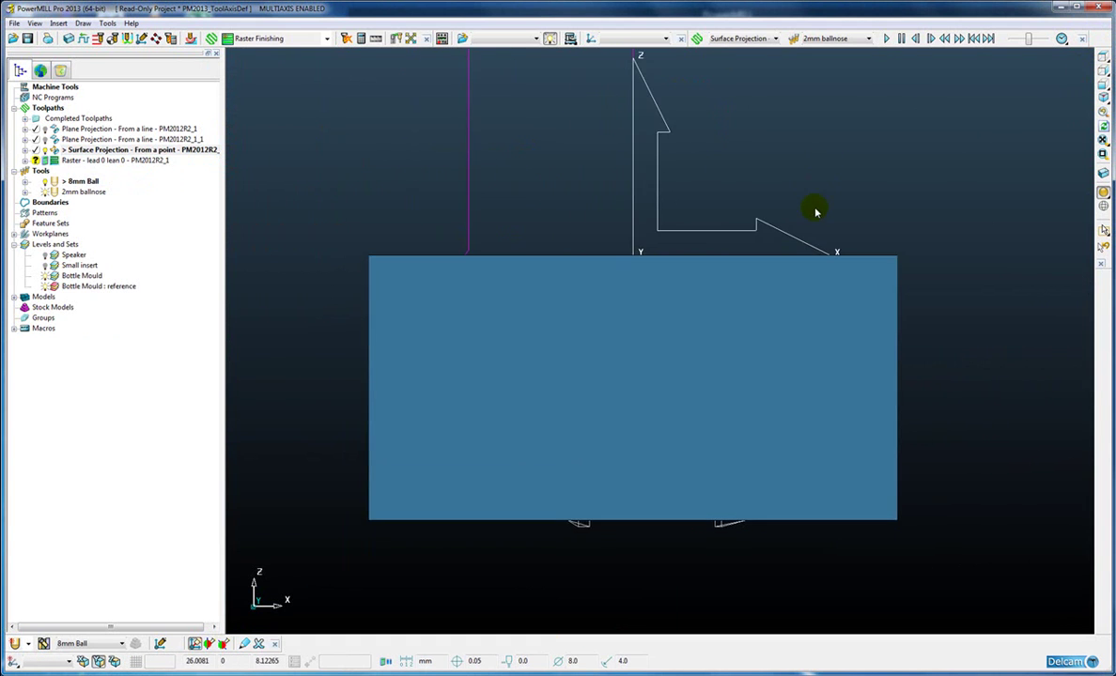
pyautogui.click(1103, 174)
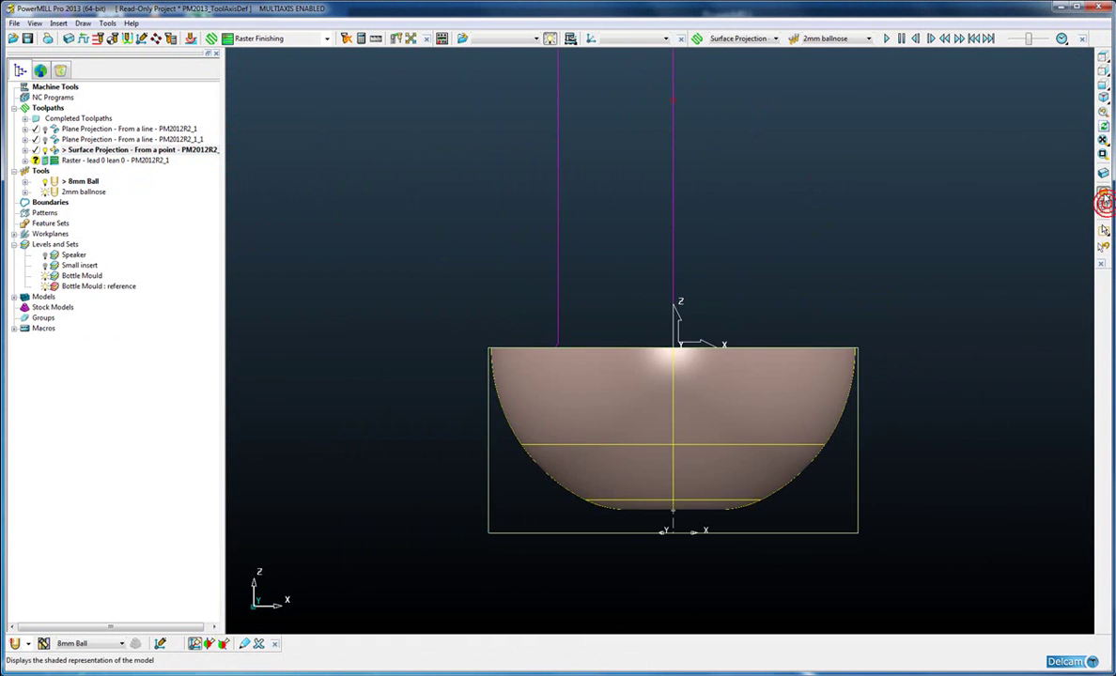
pyautogui.click(1104, 193)
pyautogui.scroll(-3, 784, 243)
pyautogui.scroll(1, 722, 231)
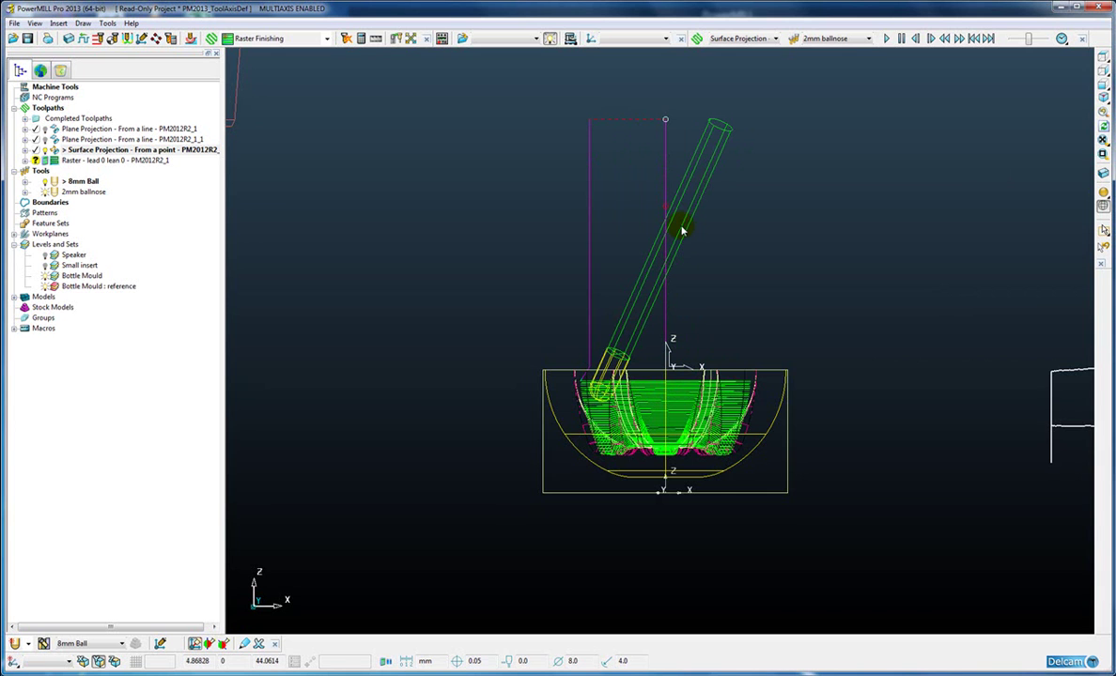
pyautogui.scroll(5, 683, 230)
pyautogui.scroll(2, 684, 224)
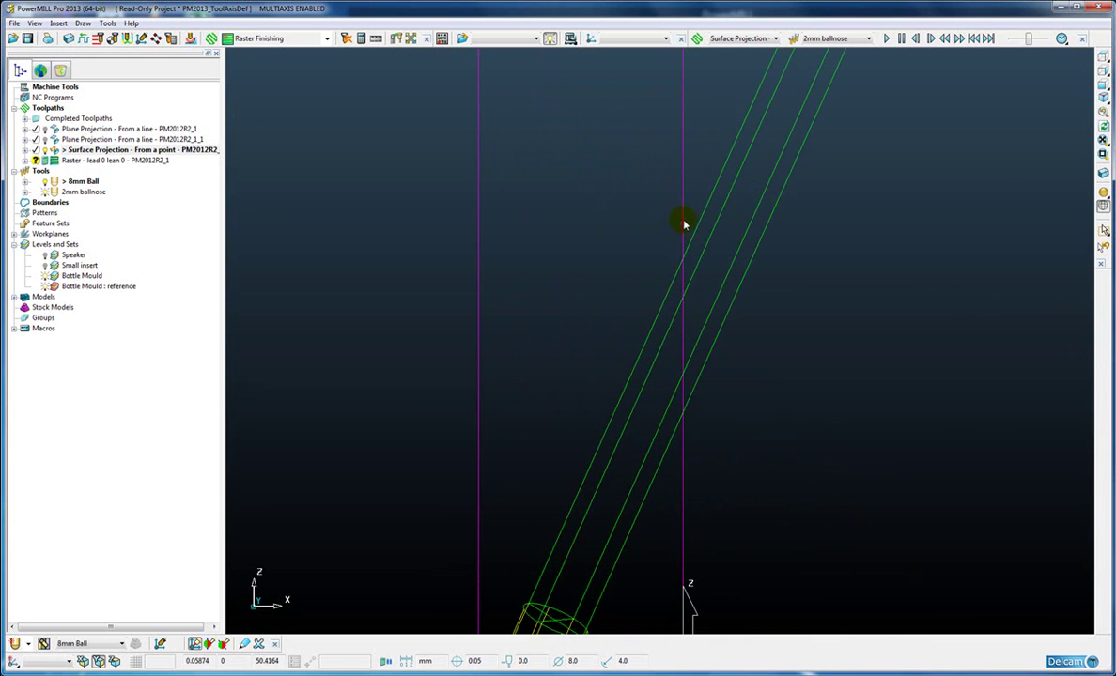
# Open the tool axis definition and compare its From point coordinates and Mode with the simulated tool in the mould.
pyautogui.click(141, 38)
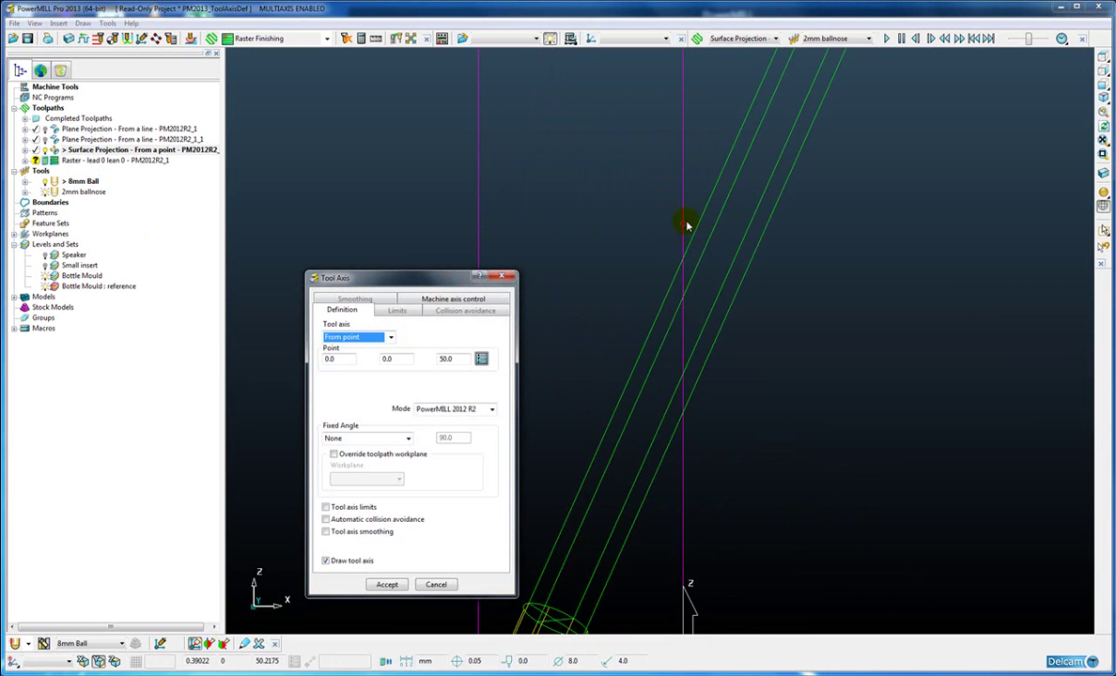
pyautogui.keyDown('ctrl'); pyautogui.moveTo(686, 226); pyautogui.dragTo(705, 341, button='middle'); pyautogui.keyUp('ctrl')
pyautogui.keyDown('shift'); pyautogui.moveTo(705, 340); pyautogui.dragTo(760, 276, button='middle'); pyautogui.keyUp('shift')
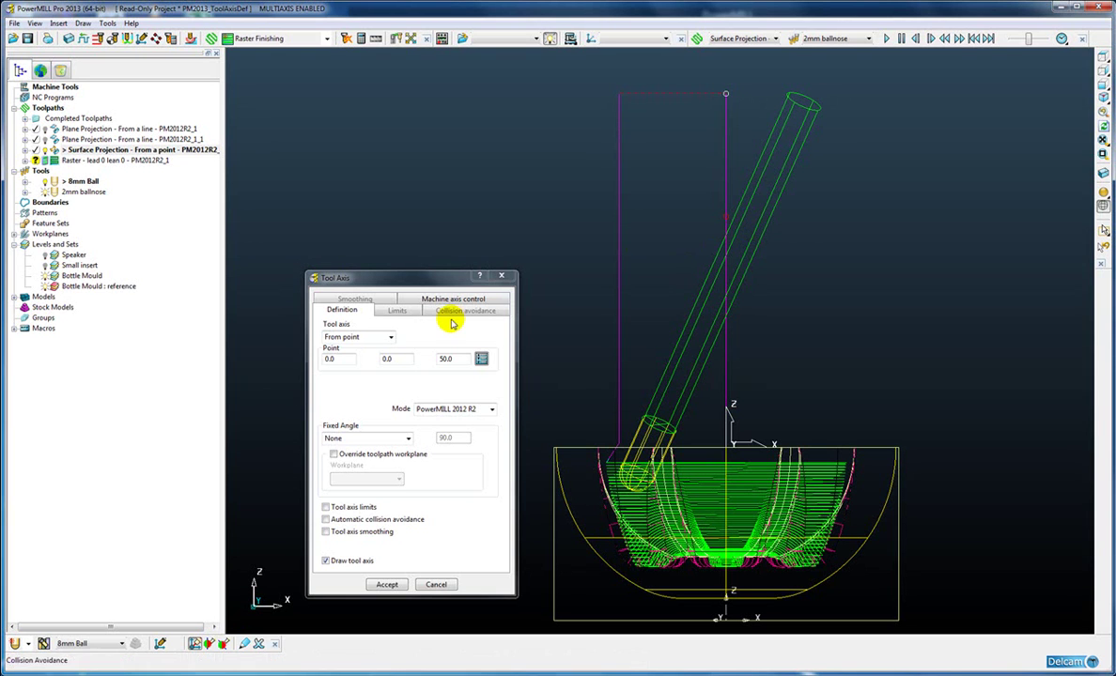
pyautogui.keyDown('shift'); pyautogui.moveTo(620, 447); pyautogui.dragTo(621, 423, button='middle'); pyautogui.keyUp('shift')
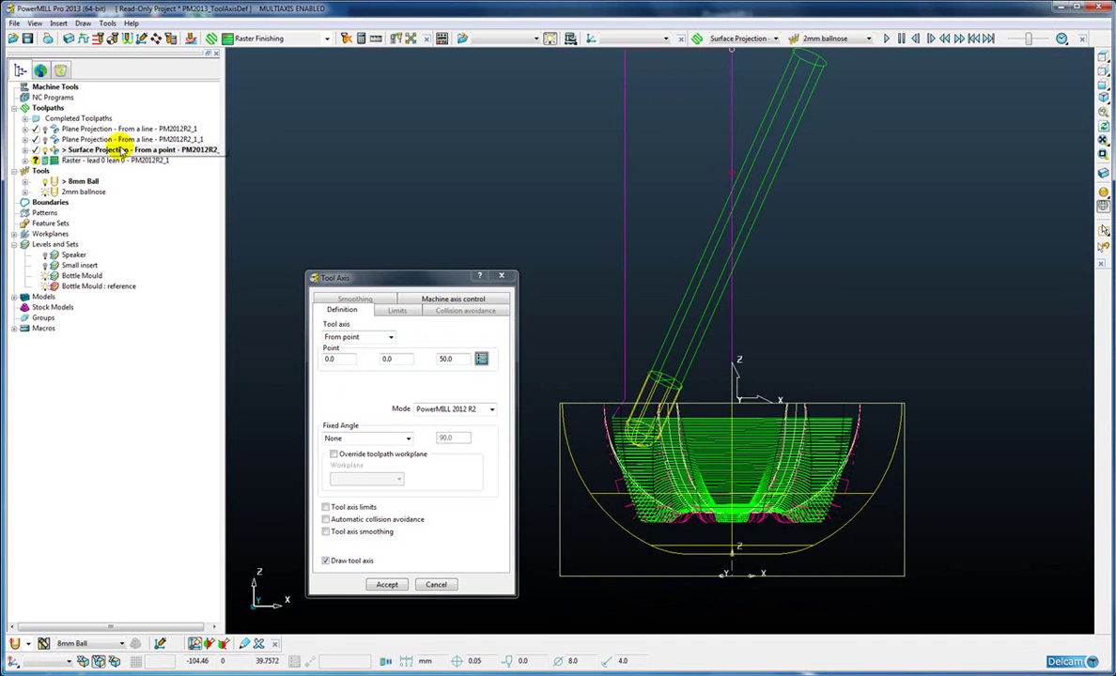
# Create a copy of the Surface Projection - From a point - PM2012R2_1 toolpath from its settings.
pyautogui.rightClick(59, 150)
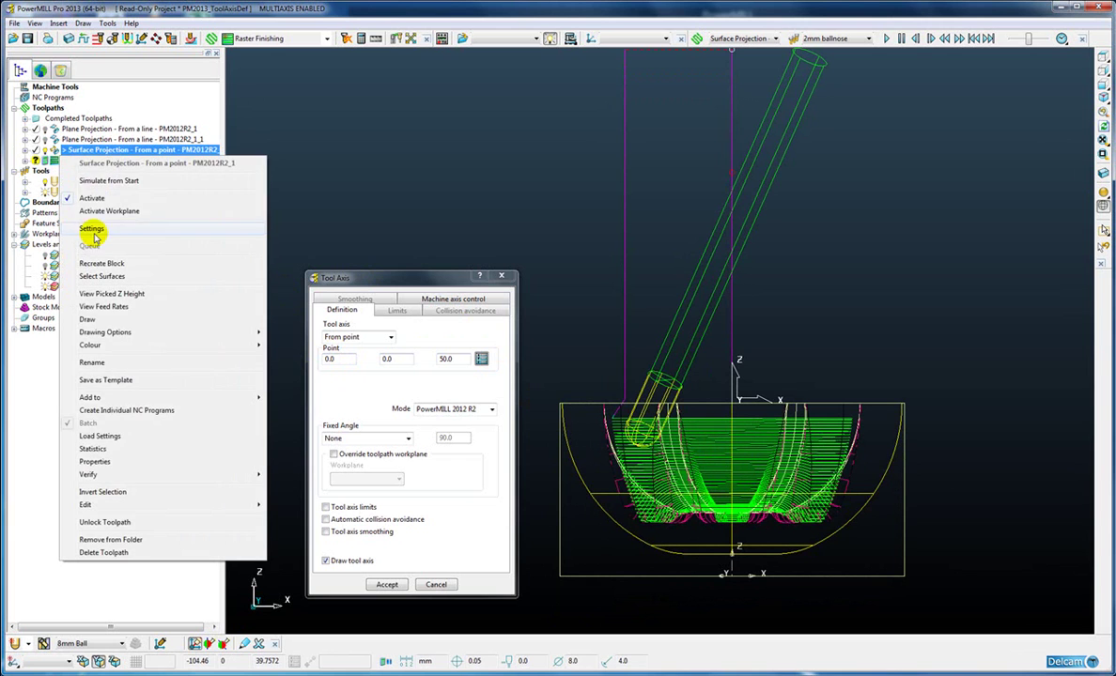
pyautogui.click(90, 231)
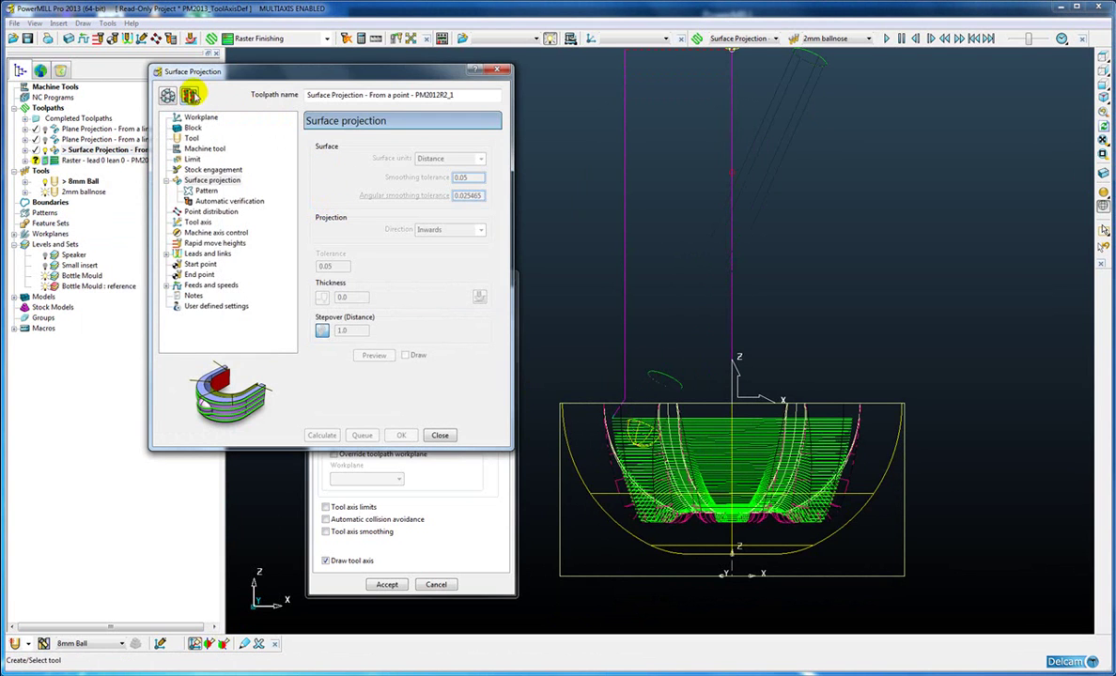
pyautogui.click(190, 96)
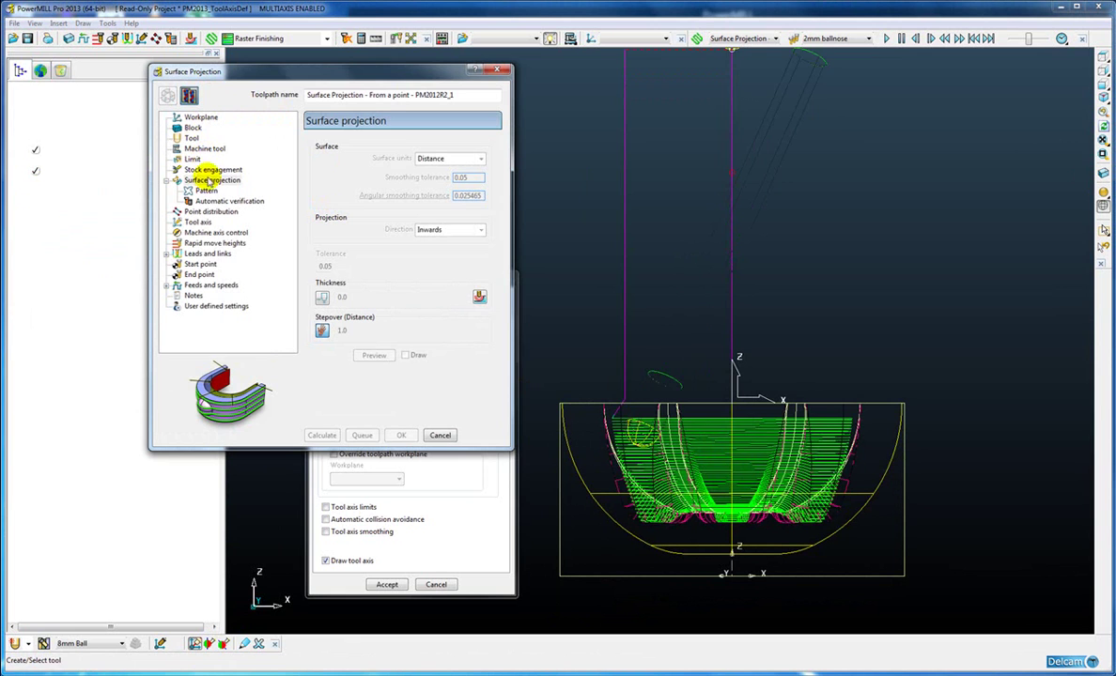
# Set the copied toolpath's tool axis Mode to Toolpath and calculate it.
pyautogui.click(192, 222)
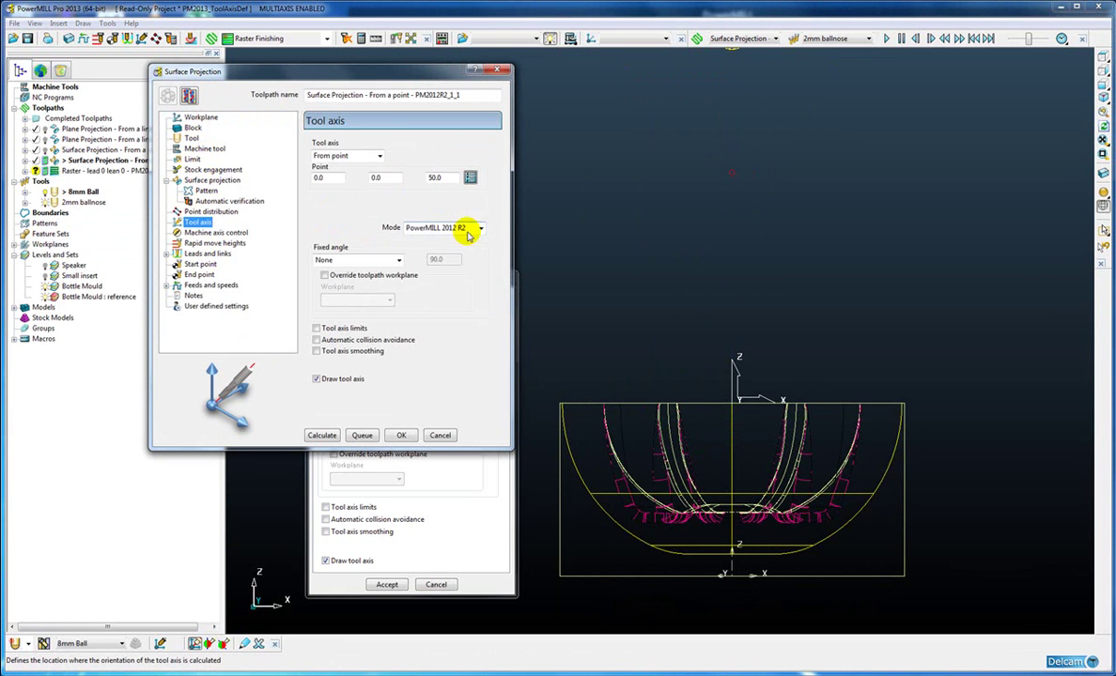
pyautogui.click(479, 228)
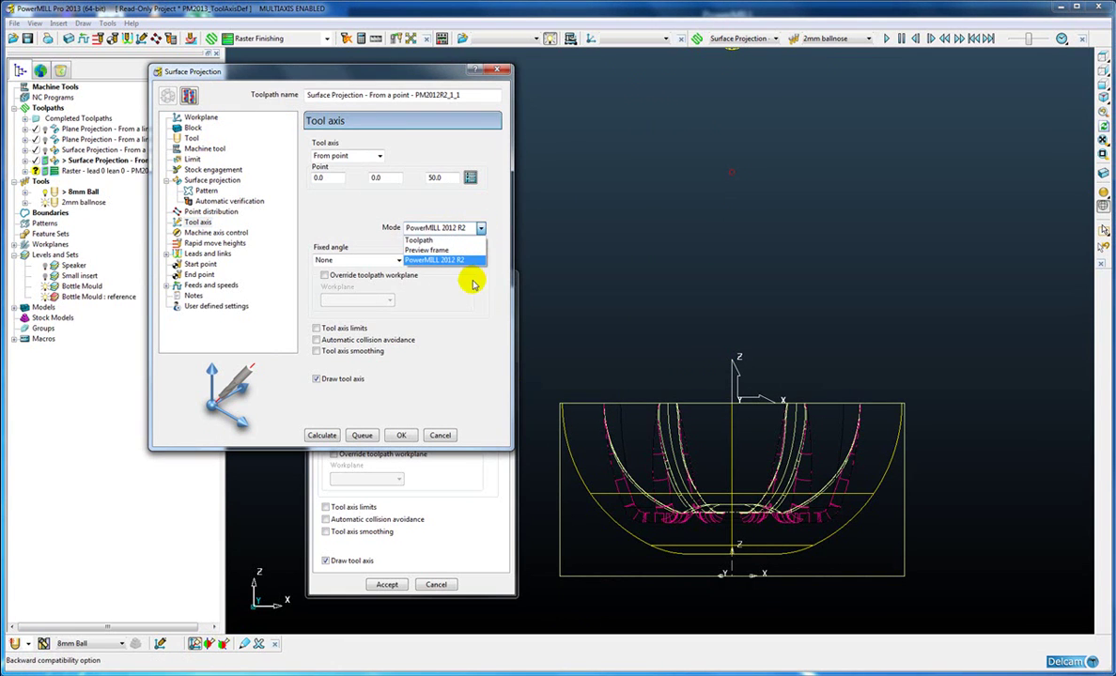
pyautogui.click(425, 241)
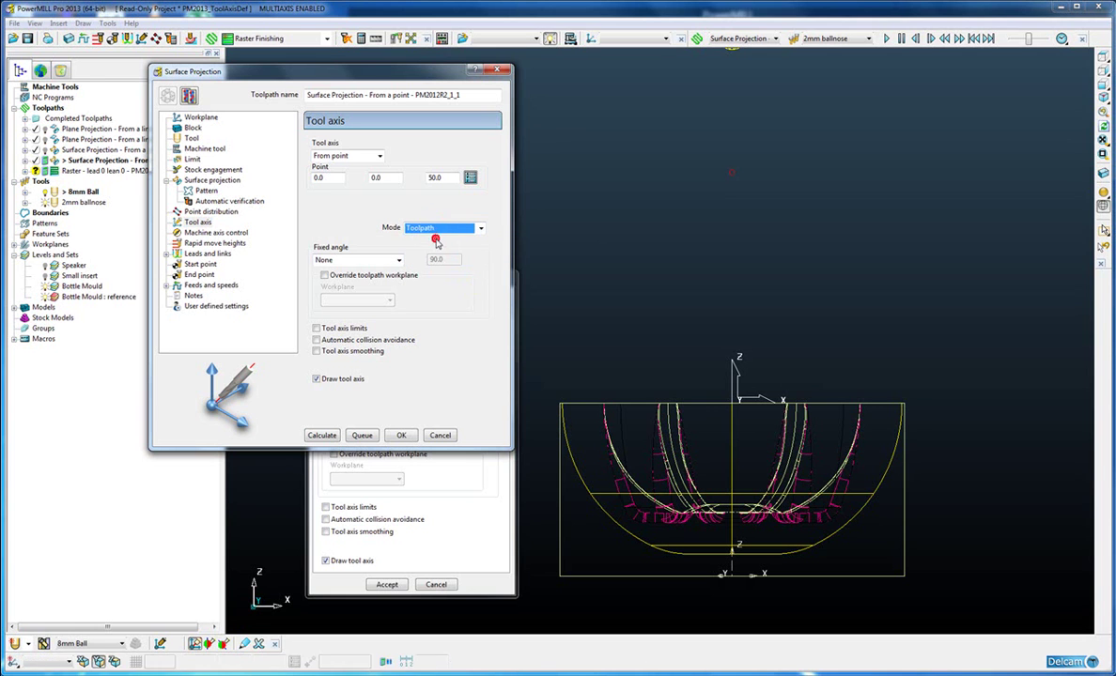
pyautogui.click(320, 435)
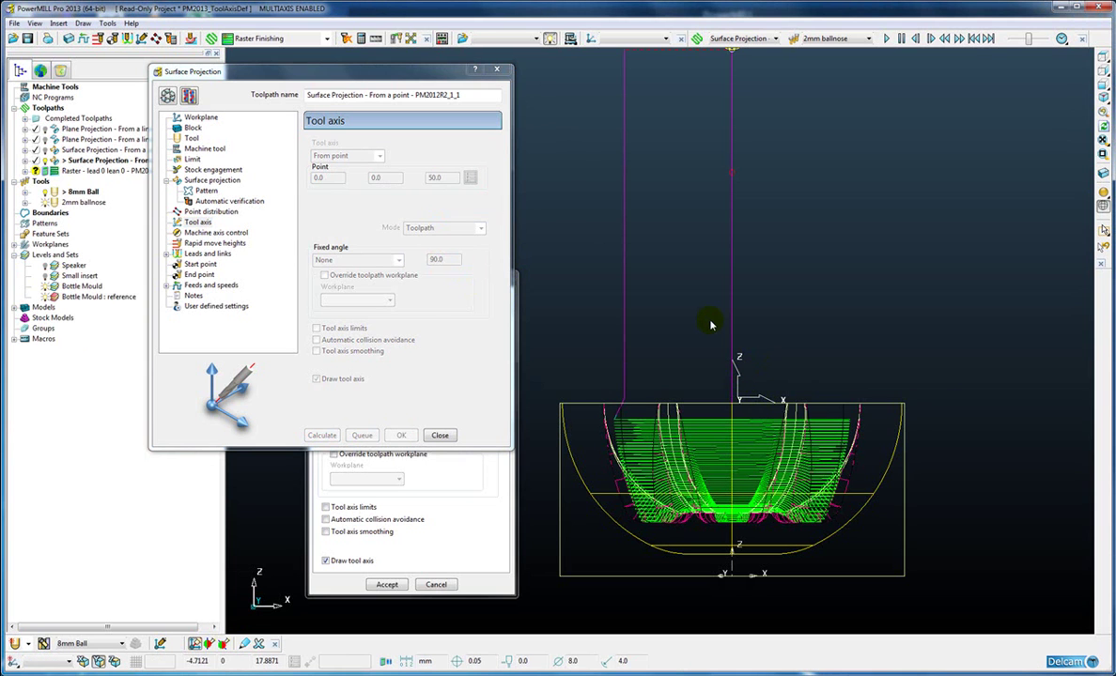
# Simulate the Surface Projection - From a point - PM2012R2_1_1 toolpath and close the toolpath settings and tool axis dialogs.
pyautogui.rightClick(84, 161)
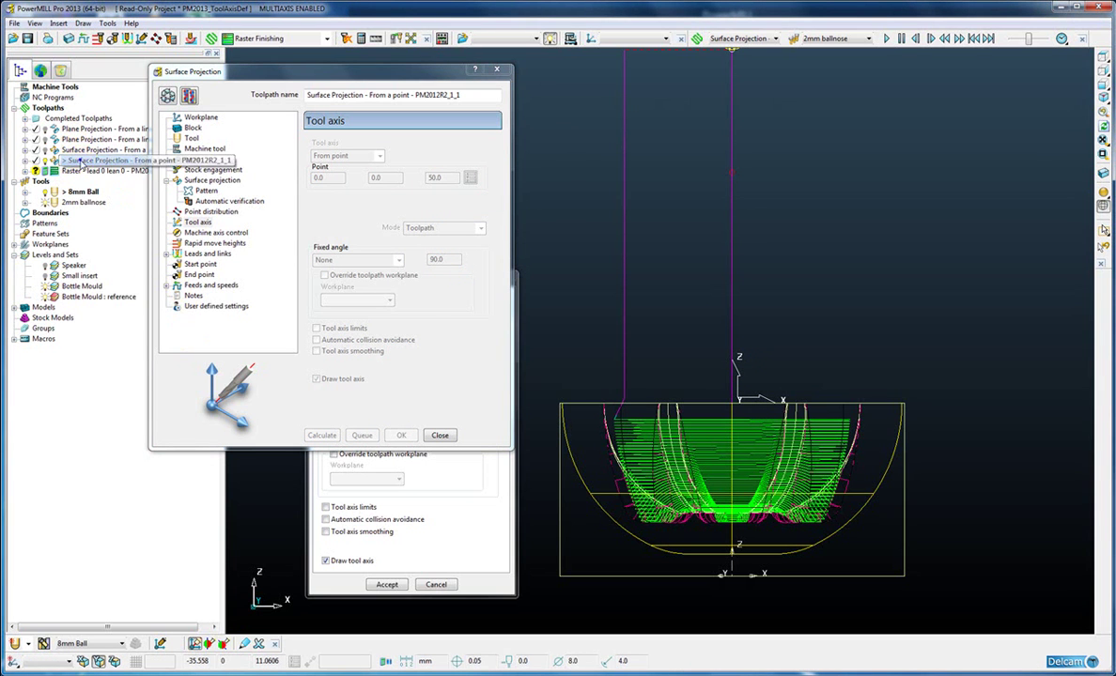
pyautogui.click(115, 238)
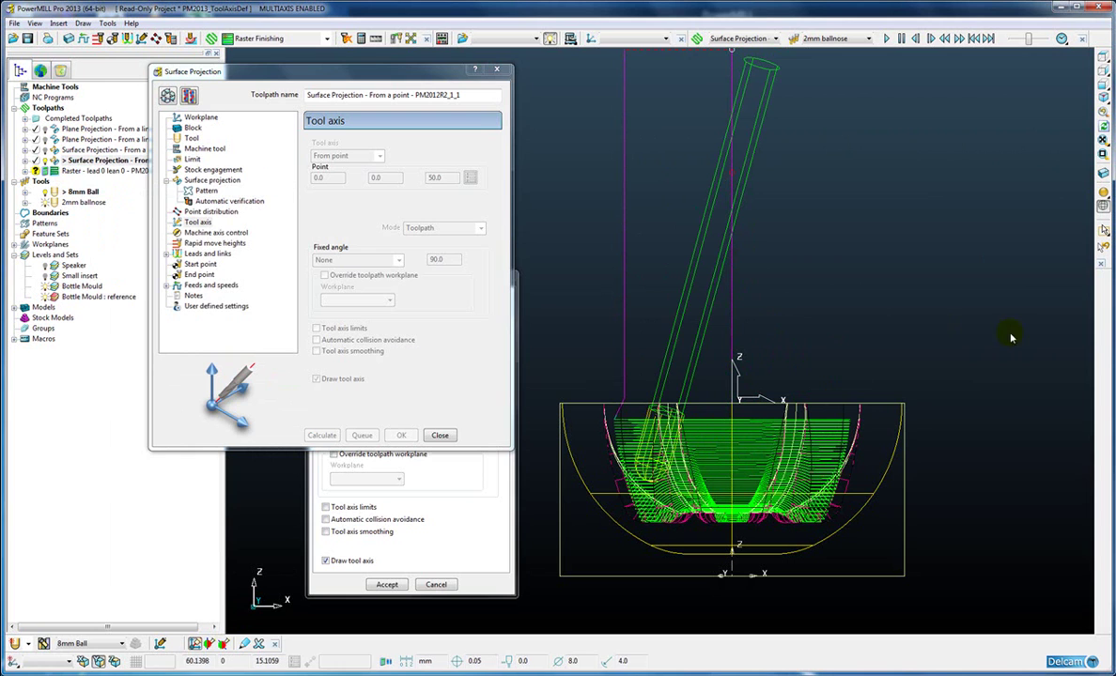
pyautogui.click(439, 436)
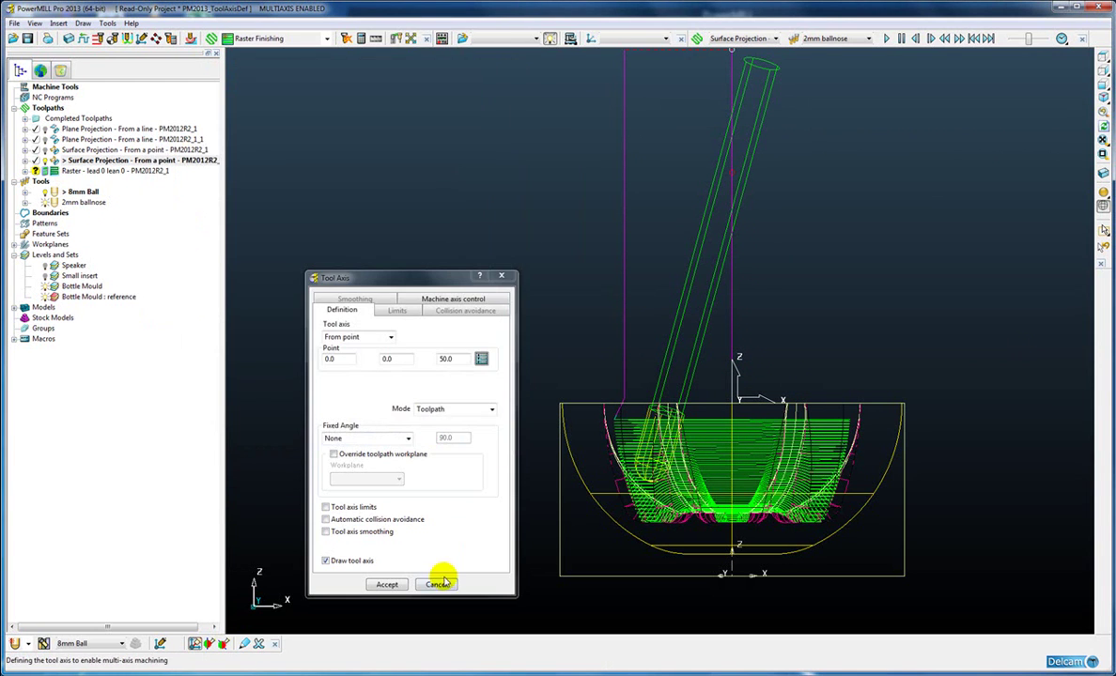
pyautogui.click(435, 584)
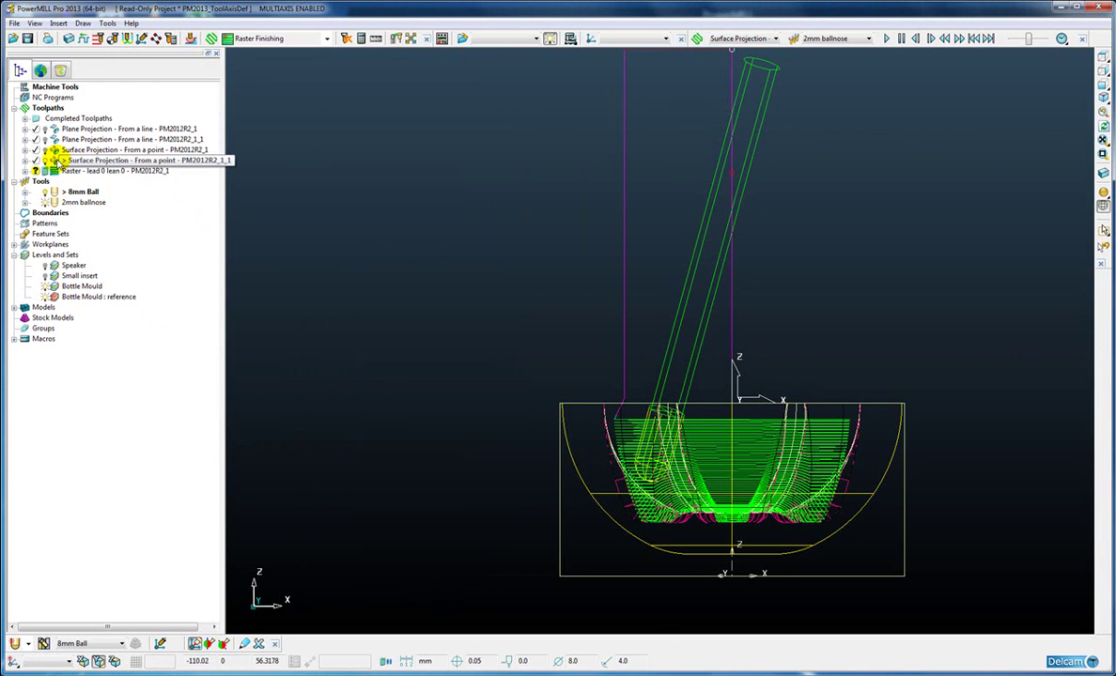
# Hide the surface projection toolpath and both Bottle Mould levels, and show the Speaker level shaded in an isometric view.
pyautogui.click(47, 160)
pyautogui.scroll(-3, 582, 181)
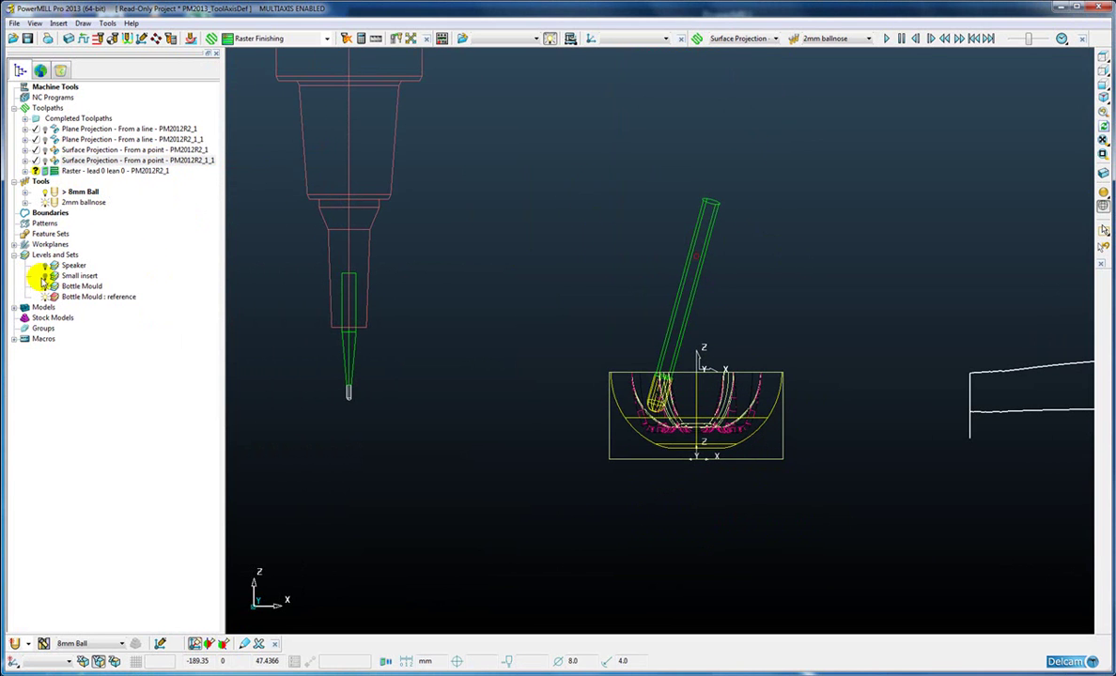
pyautogui.click(45, 286)
pyautogui.click(44, 266)
pyautogui.hotkey('ctrl', '1')
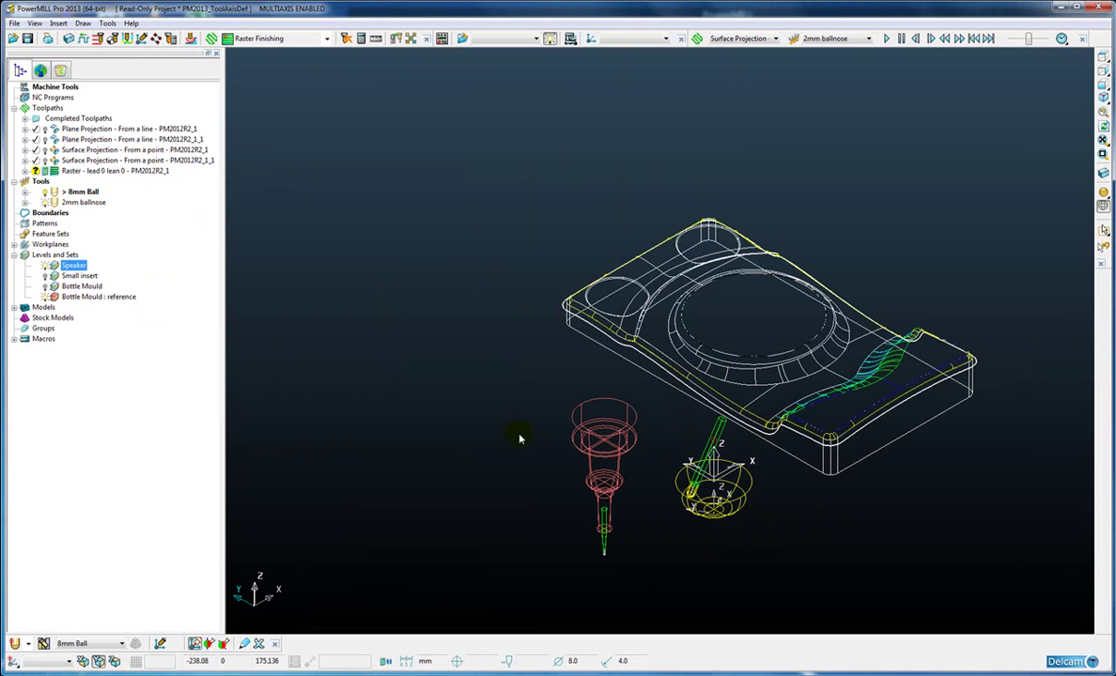
pyautogui.click(45, 297)
pyautogui.click(1099, 212)
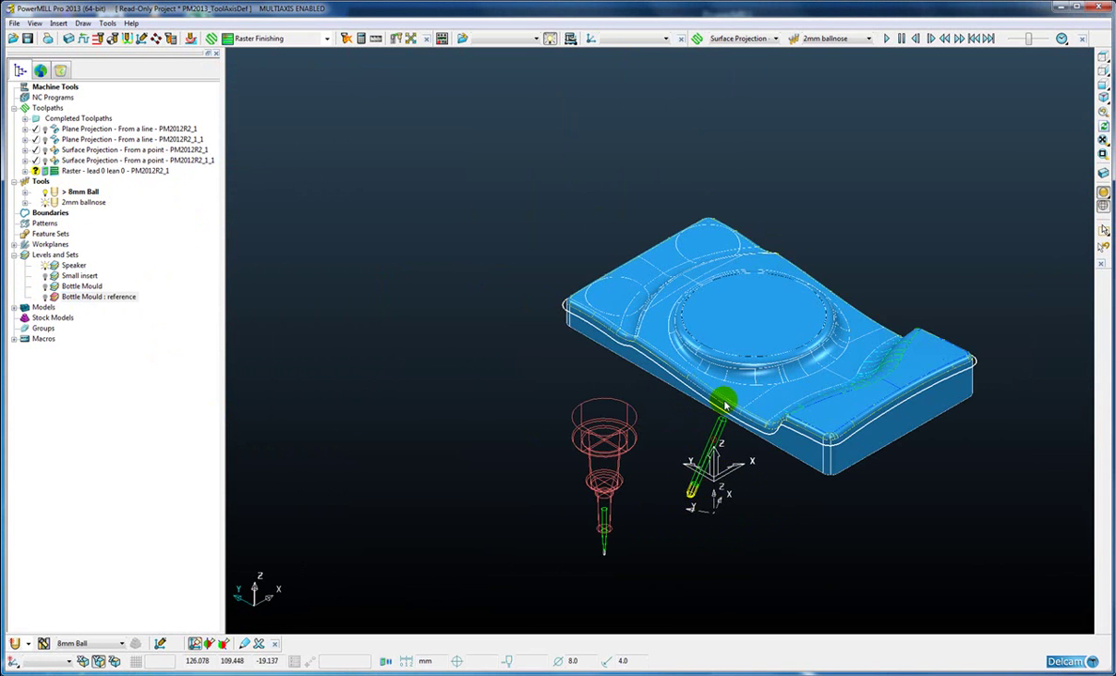
# Hide the 2mm ballnose tool beside the speaker model.
pyautogui.scroll(3, 785, 370)
pyautogui.keyDown('shift'); pyautogui.moveTo(791, 372); pyautogui.dragTo(581, 351, button='middle'); pyautogui.keyUp('shift')
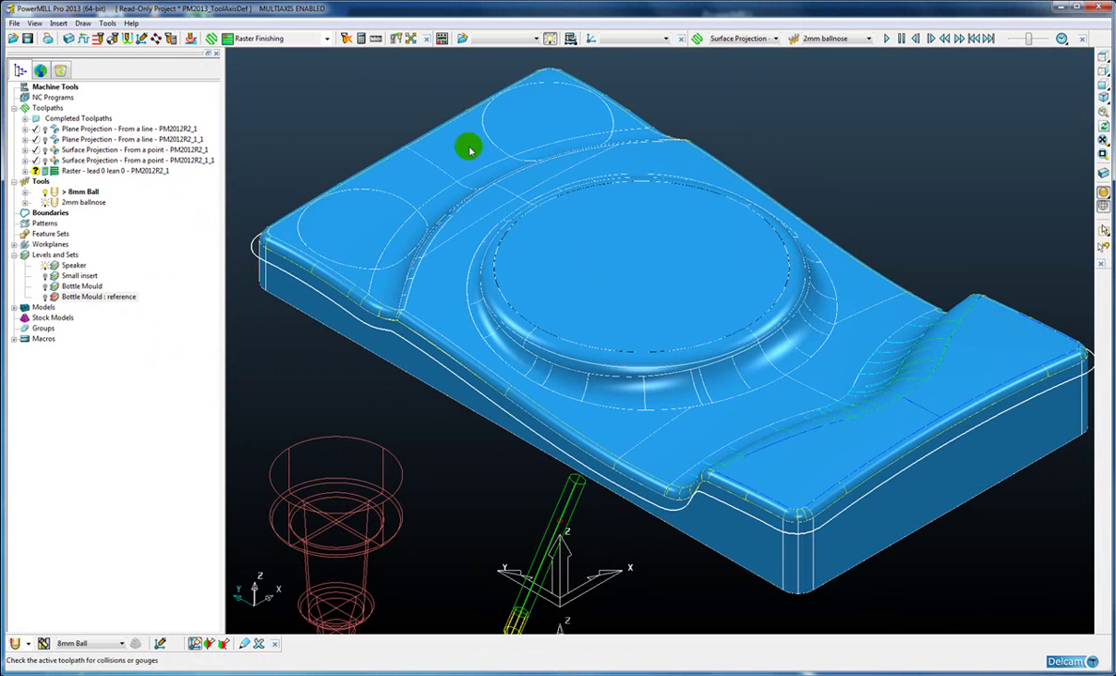
pyautogui.scroll(-1, 639, 282)
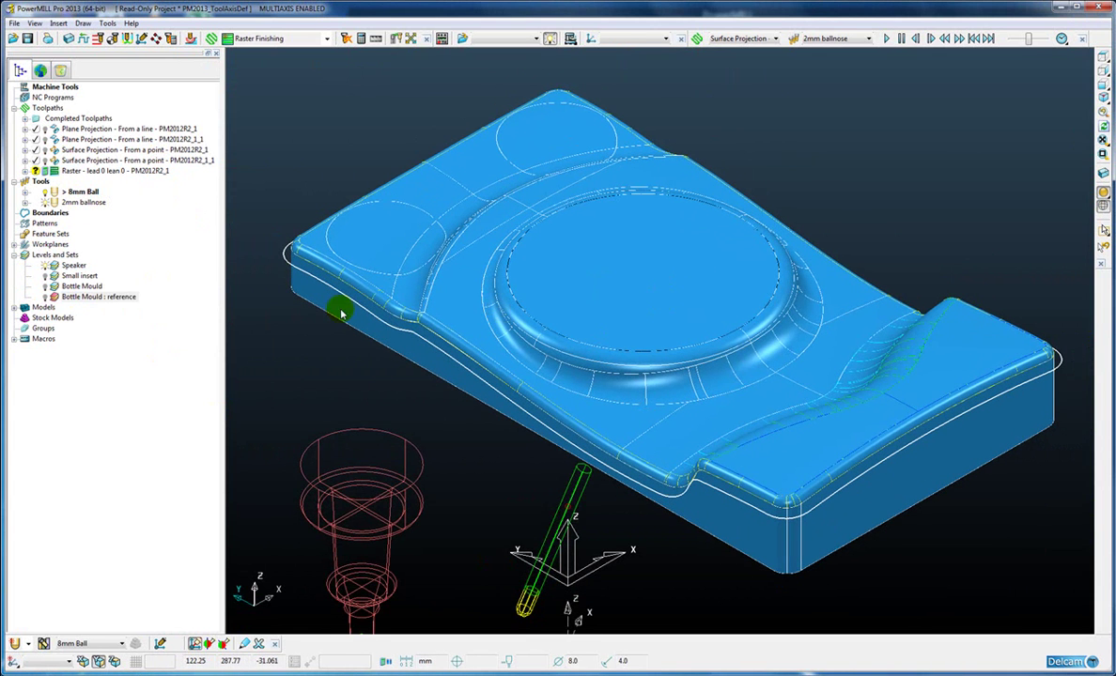
pyautogui.click(45, 203)
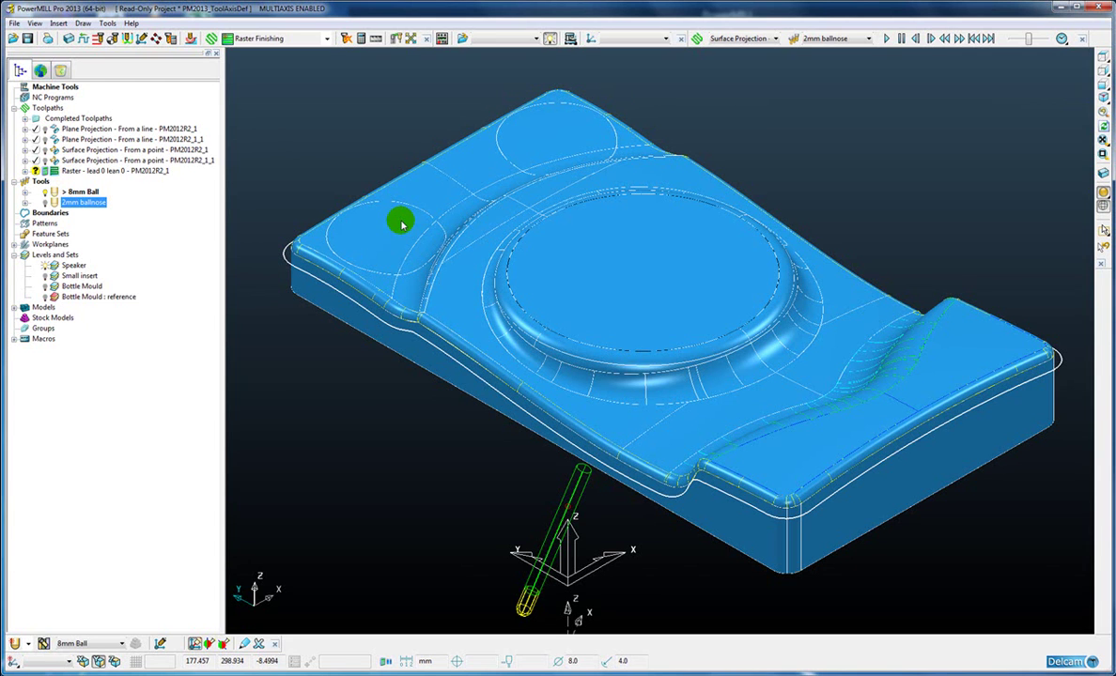
# Activate the Raster - lead 0 lean 0 - PM2012R2_1 toolpath and open its settings.
pyautogui.click(57, 172)
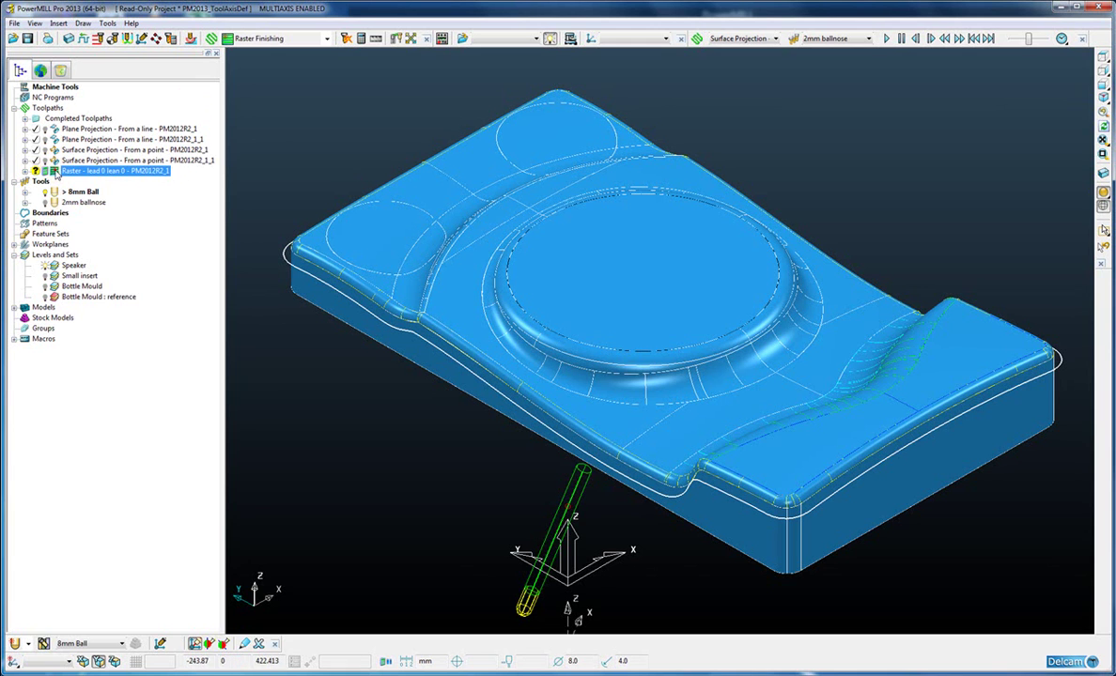
pyautogui.rightClick(56, 172)
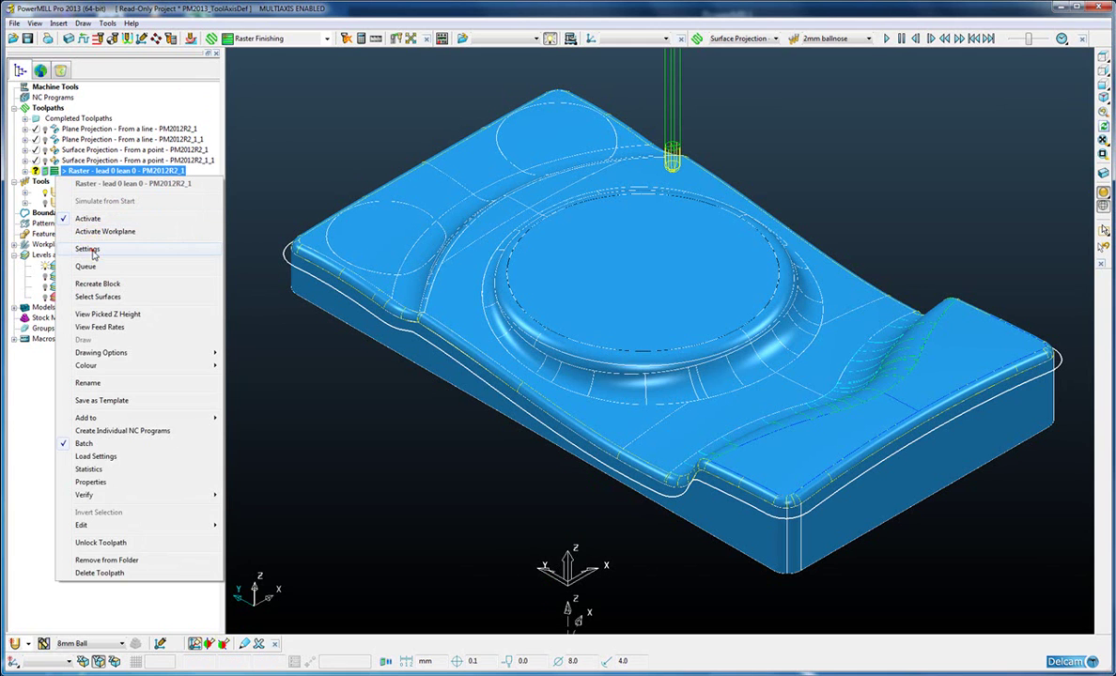
pyautogui.click(92, 252)
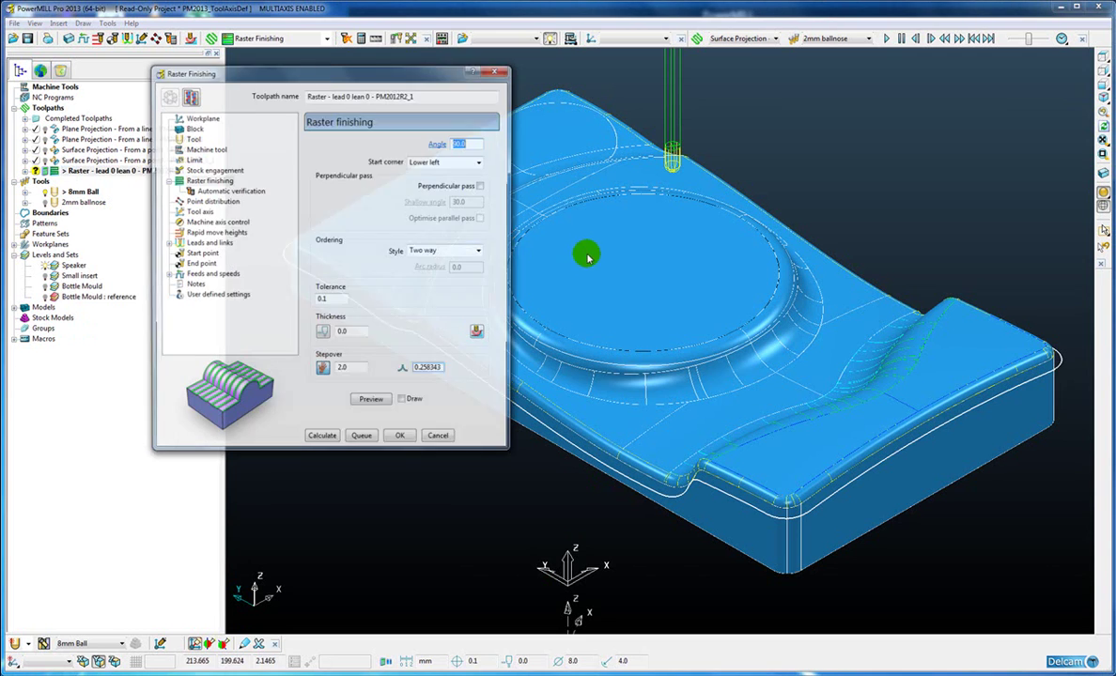
pyautogui.moveTo(661, 314)
pyautogui.keyDown('shift'); pyautogui.mouseDown(button='middle')
pyautogui.moveTo(728, 312)
pyautogui.moveTo(710, 331)
pyautogui.moveTo(675, 299)
pyautogui.mouseUp(button='middle'); pyautogui.keyUp('shift')
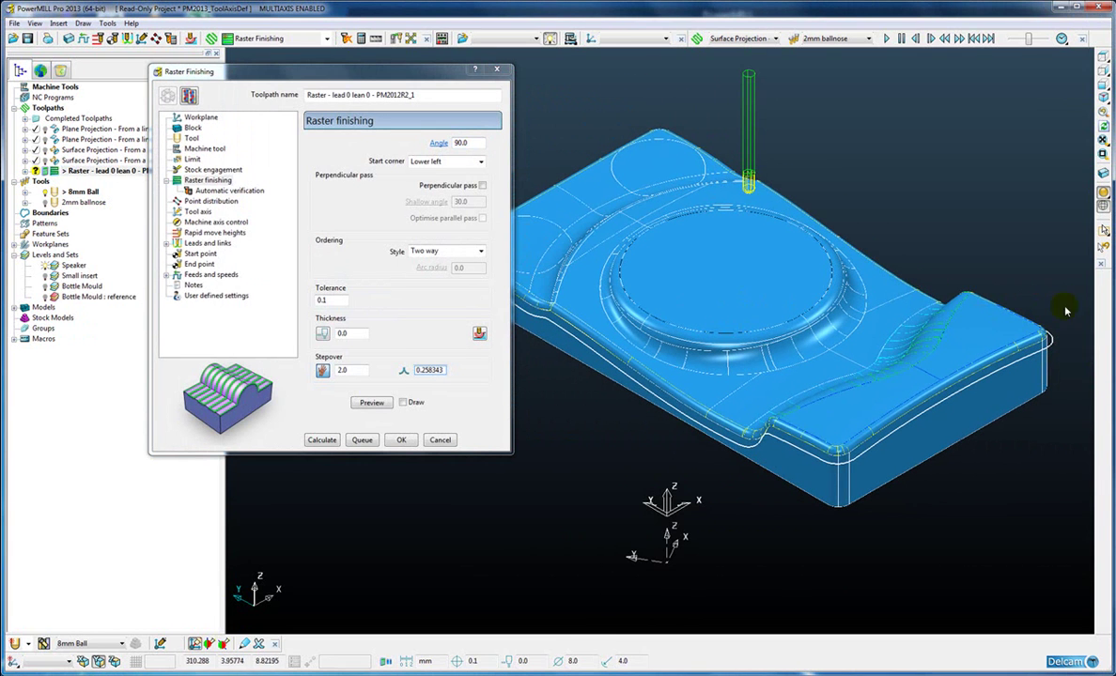
# Preview the raster pattern and calculate the toolpath with the Lead/Lean 0/0 tool axis in PowerMILL 2012 R2 mode.
pyautogui.click(384, 401)
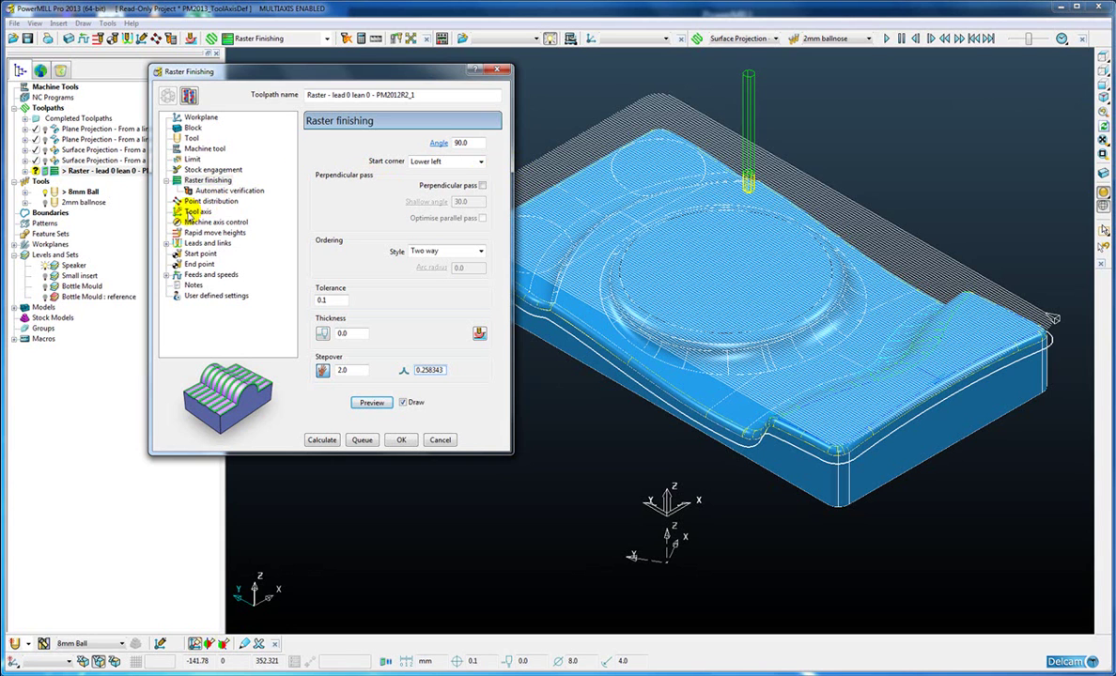
pyautogui.click(291, 213)
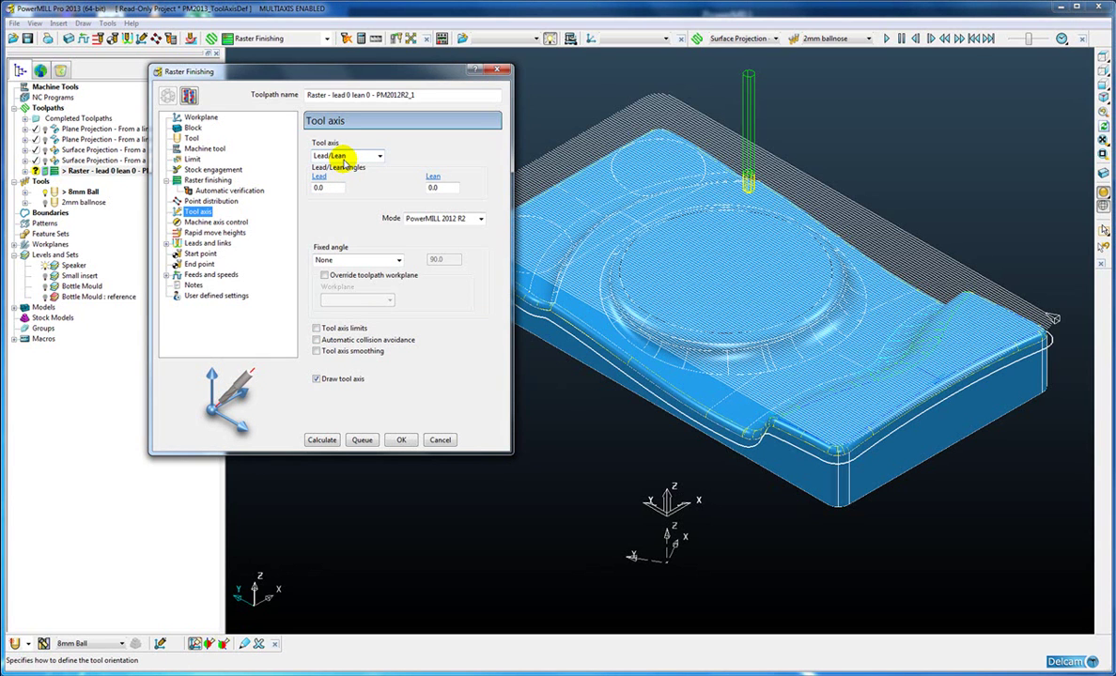
pyautogui.moveTo(681, 255); pyautogui.dragTo(775, 268, button='middle')
pyautogui.moveTo(832, 307); pyautogui.dragTo(732, 324, button='middle')
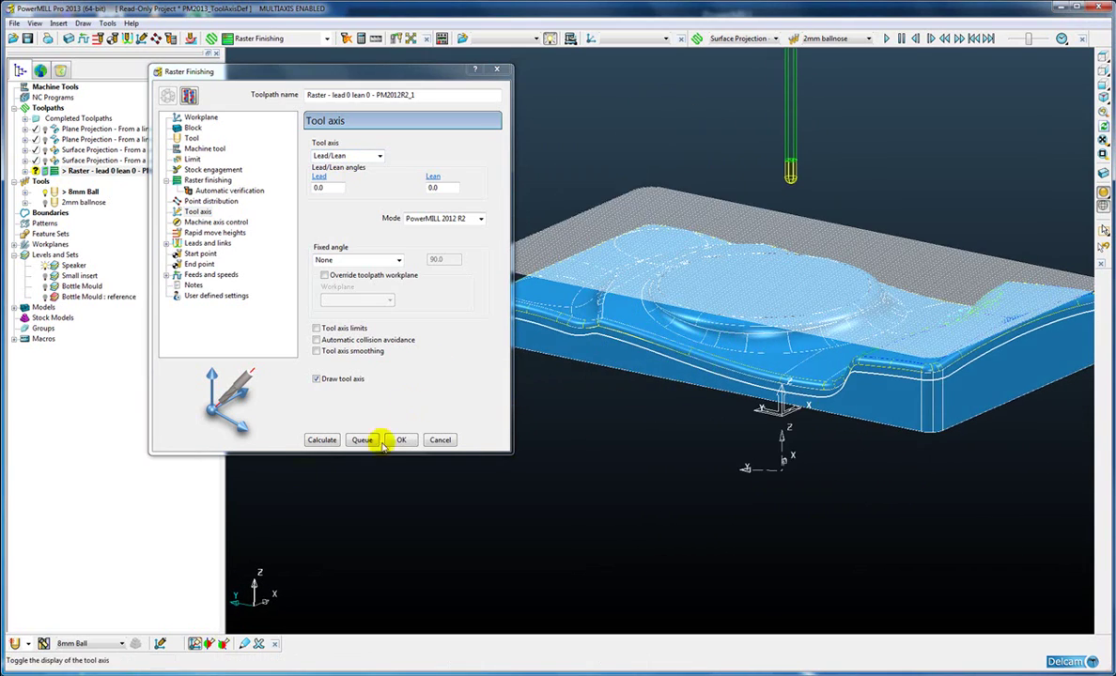
pyautogui.click(321, 441)
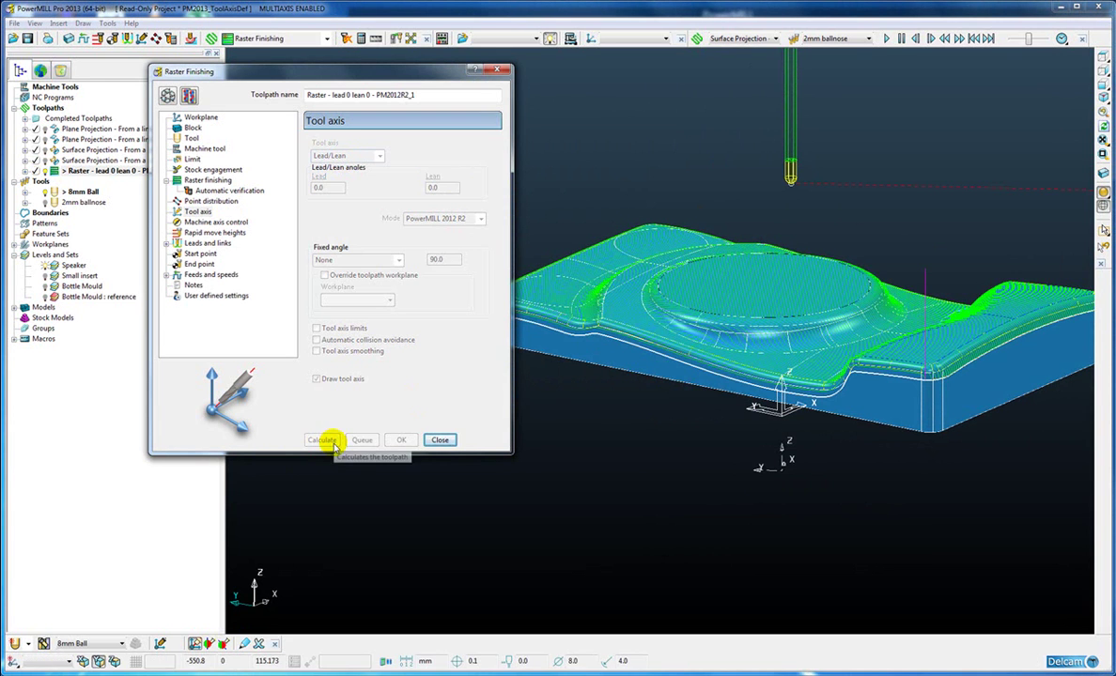
# Simulate the Raster - lead 0 lean 0 - PM2012R2_1 toolpath from the nearest point and examine the tool's tilt along the speaker from the side.
pyautogui.rightClick(856, 314)
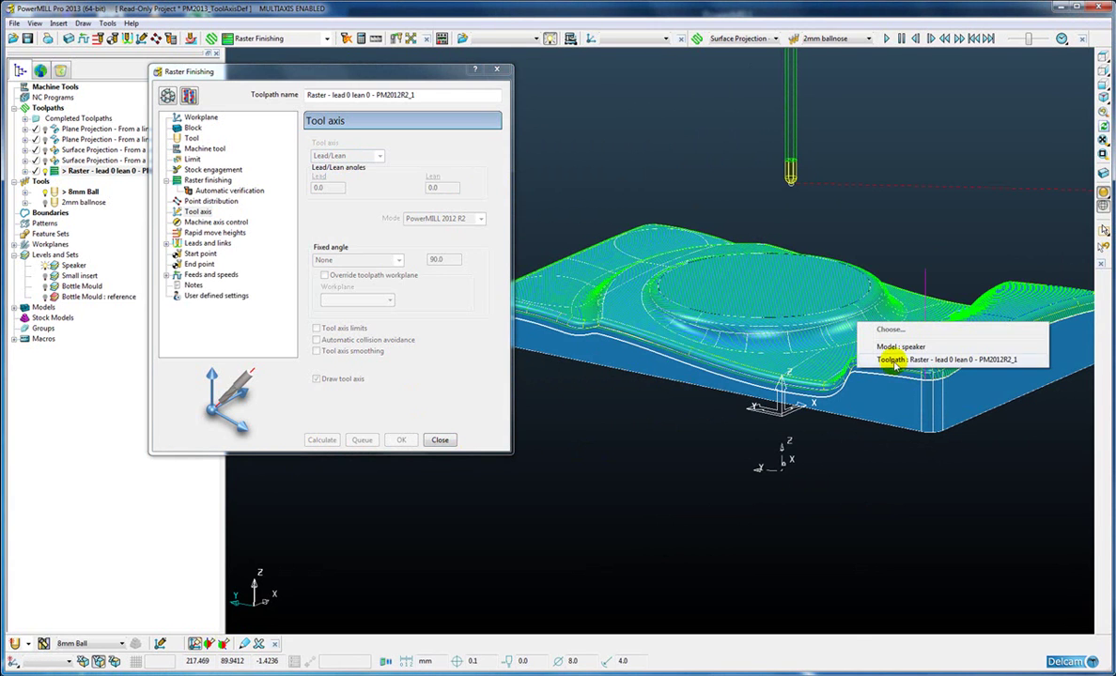
pyautogui.click(896, 364)
pyautogui.click(930, 219)
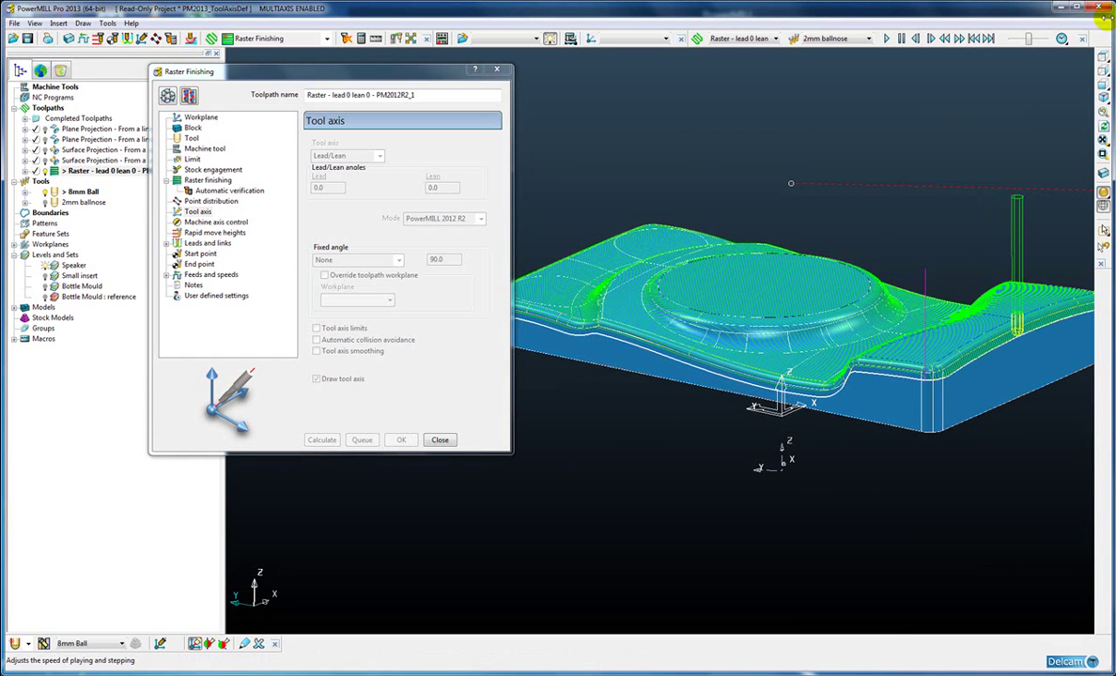
pyautogui.click(1102, 73)
pyautogui.moveTo(366, 73); pyautogui.dragTo(129, 89)
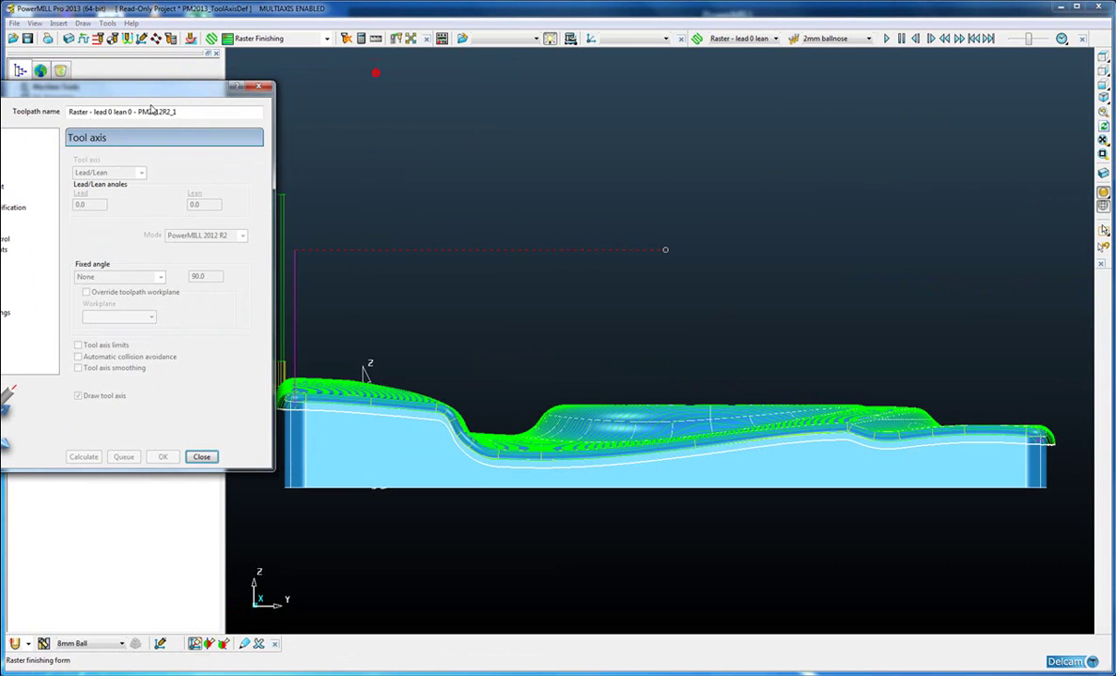
pyautogui.keyDown('shift'); pyautogui.moveTo(531, 391); pyautogui.dragTo(610, 348, button='middle'); pyautogui.keyUp('shift')
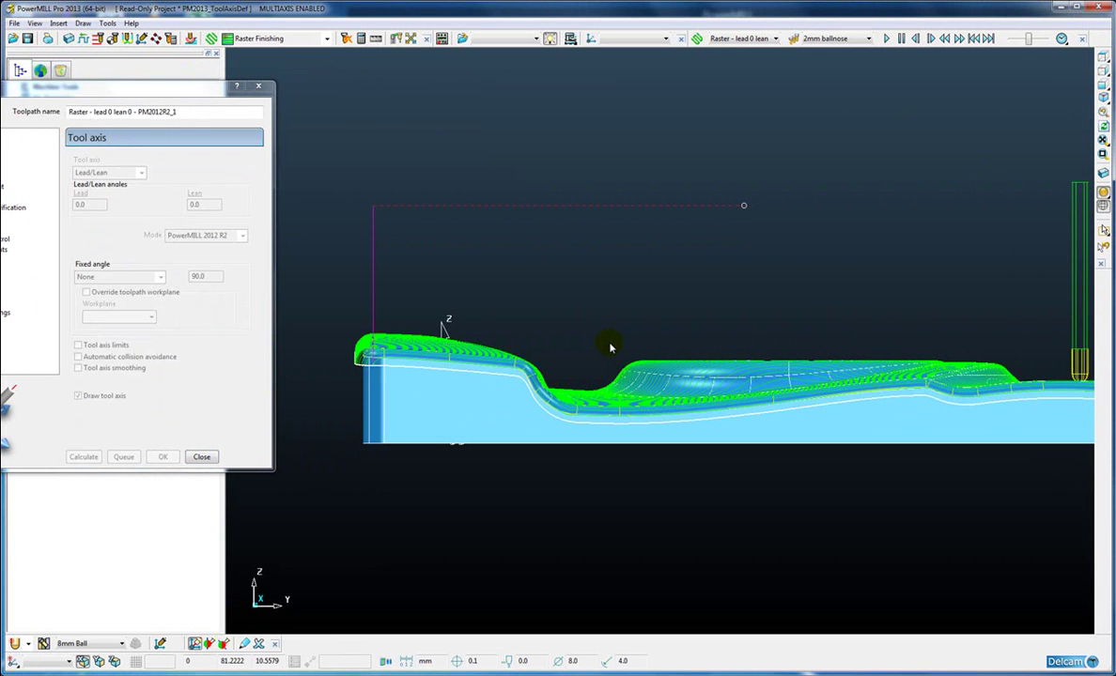
pyautogui.moveTo(608, 344); pyautogui.dragTo(669, 341, button='middle')
pyautogui.scroll(2, 662, 341)
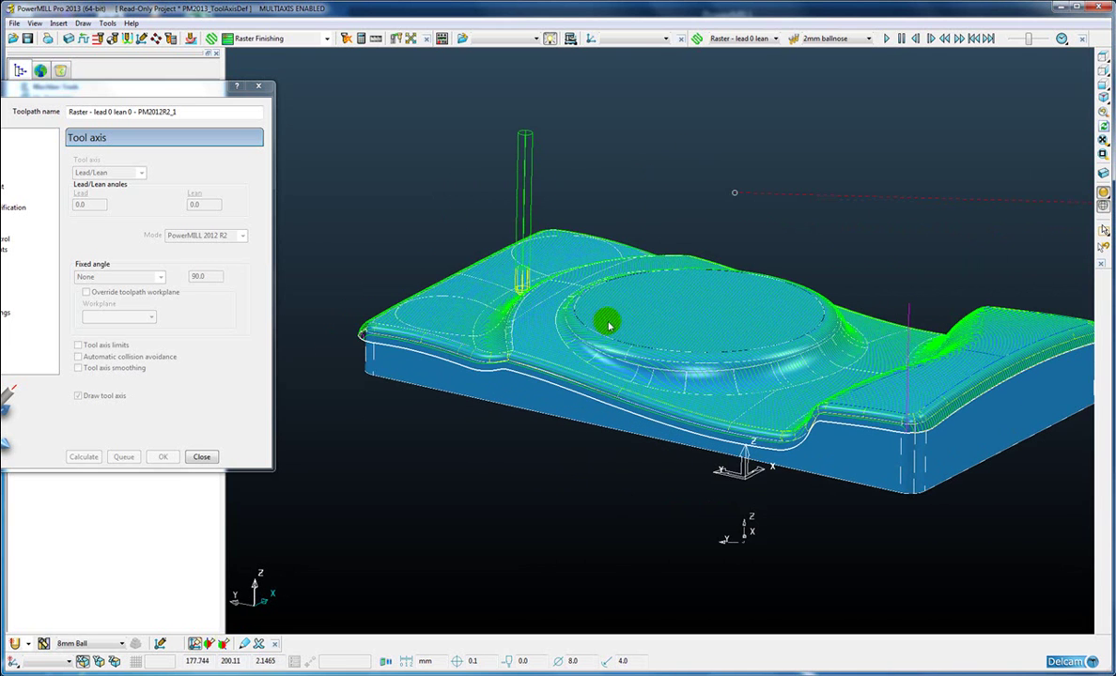
# Create a copy of the raster toolpath, set its tool axis Mode to Contact normal, calculate it and close the settings.
pyautogui.moveTo(103, 90); pyautogui.dragTo(300, 88)
pyautogui.click(123, 101)
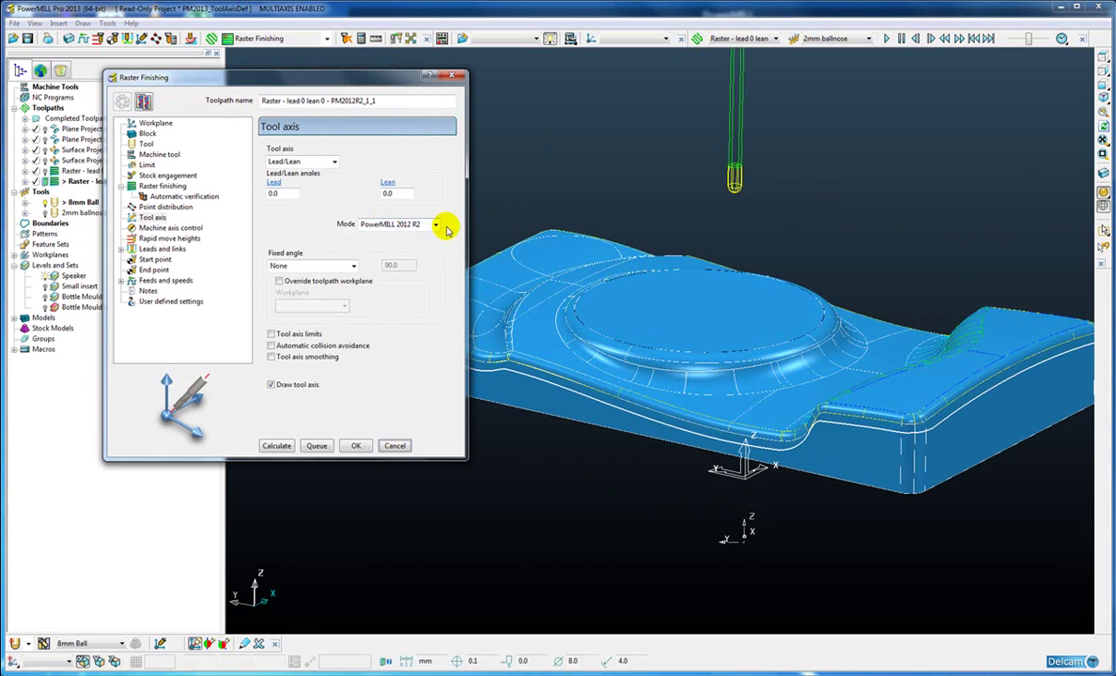
pyautogui.click(435, 225)
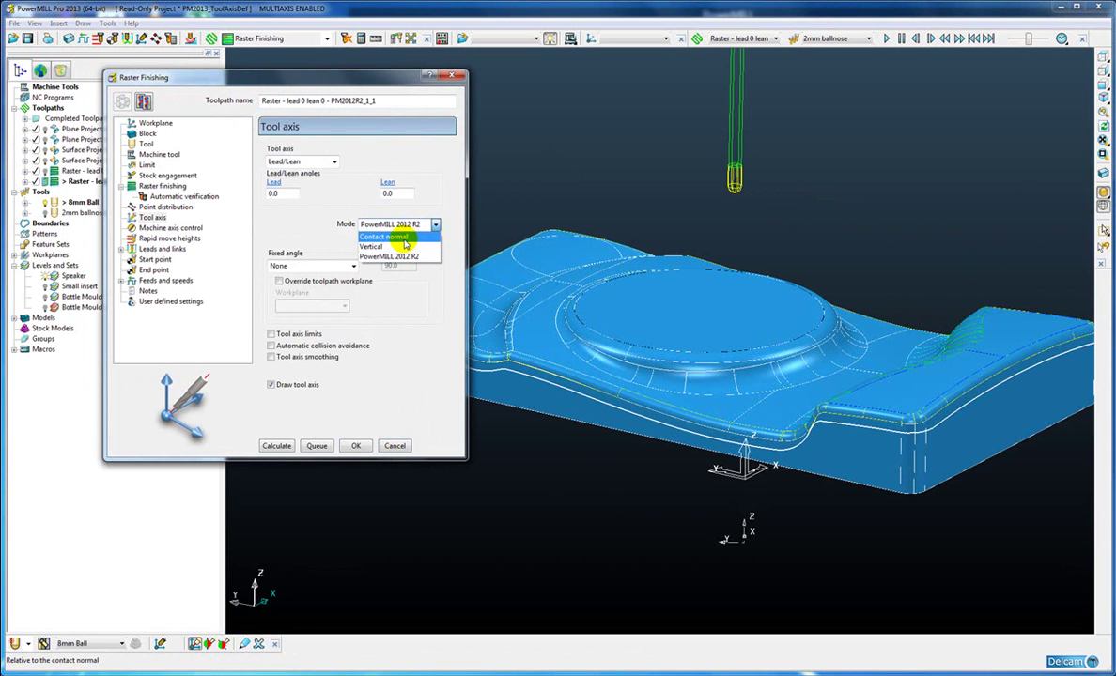
pyautogui.click(399, 237)
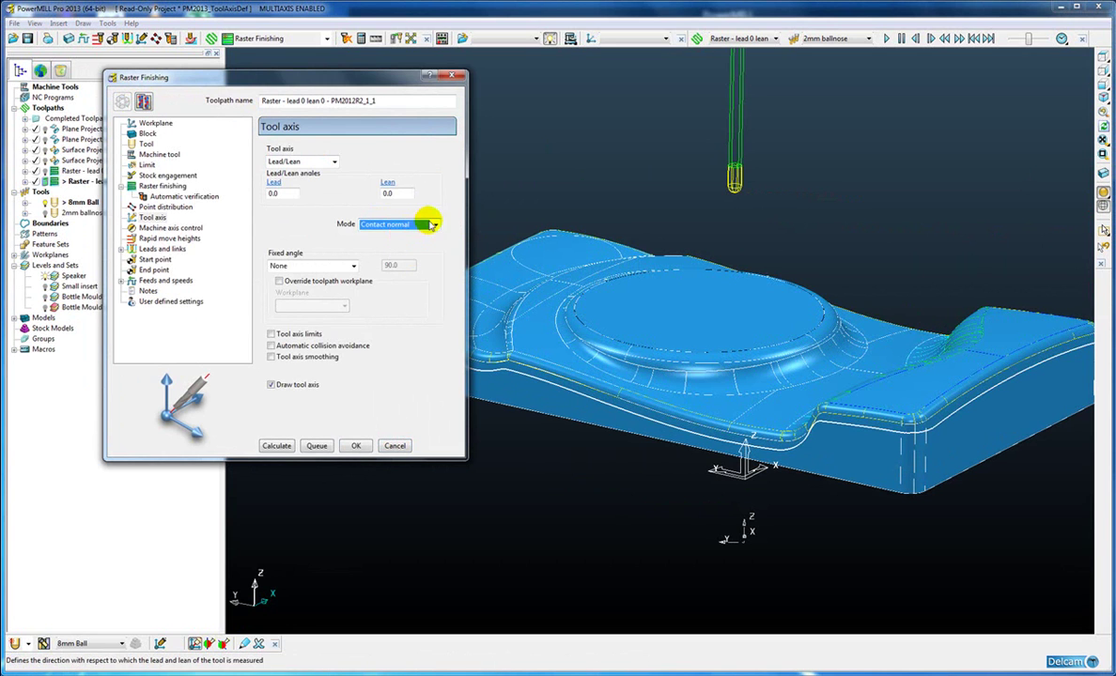
pyautogui.click(434, 225)
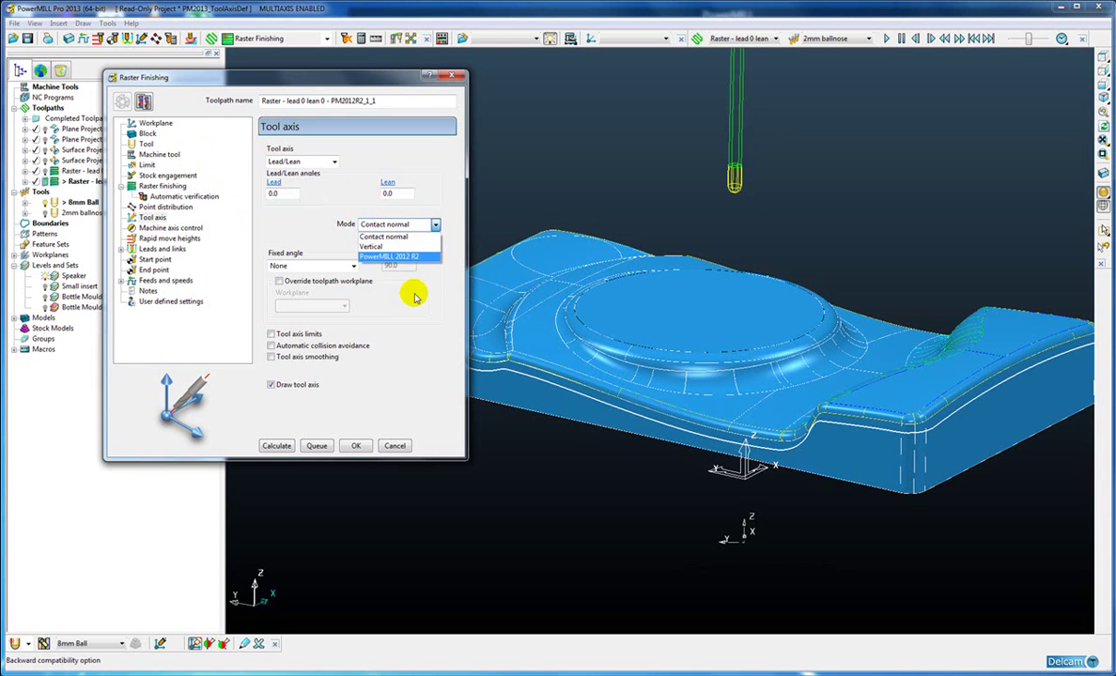
pyautogui.click(397, 237)
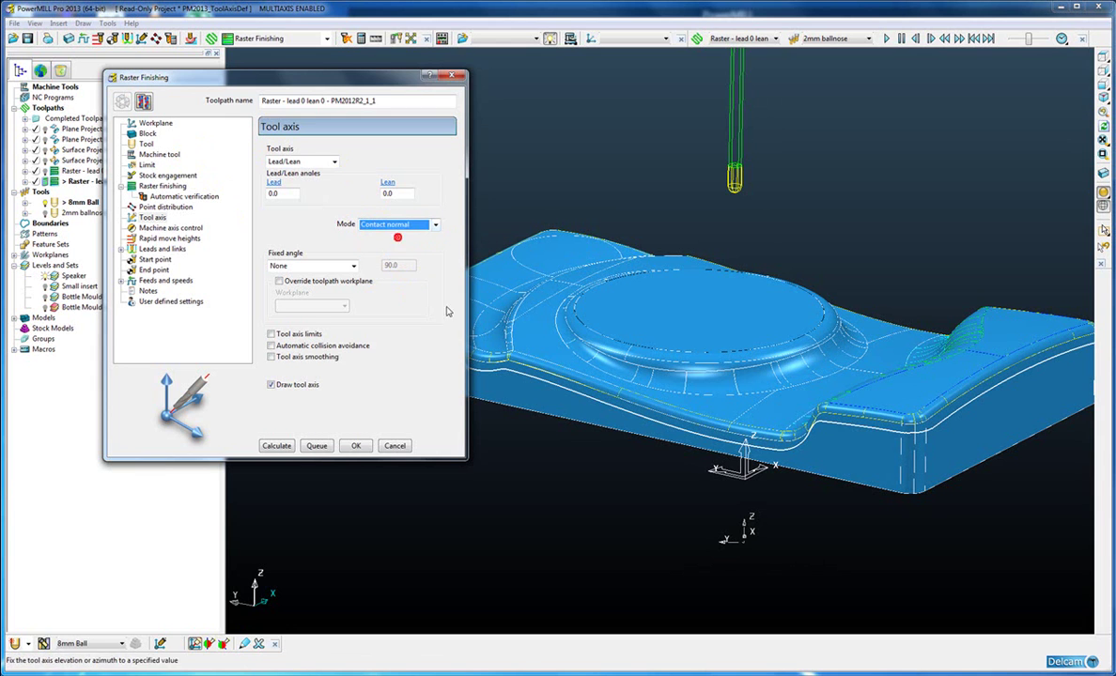
pyautogui.click(276, 446)
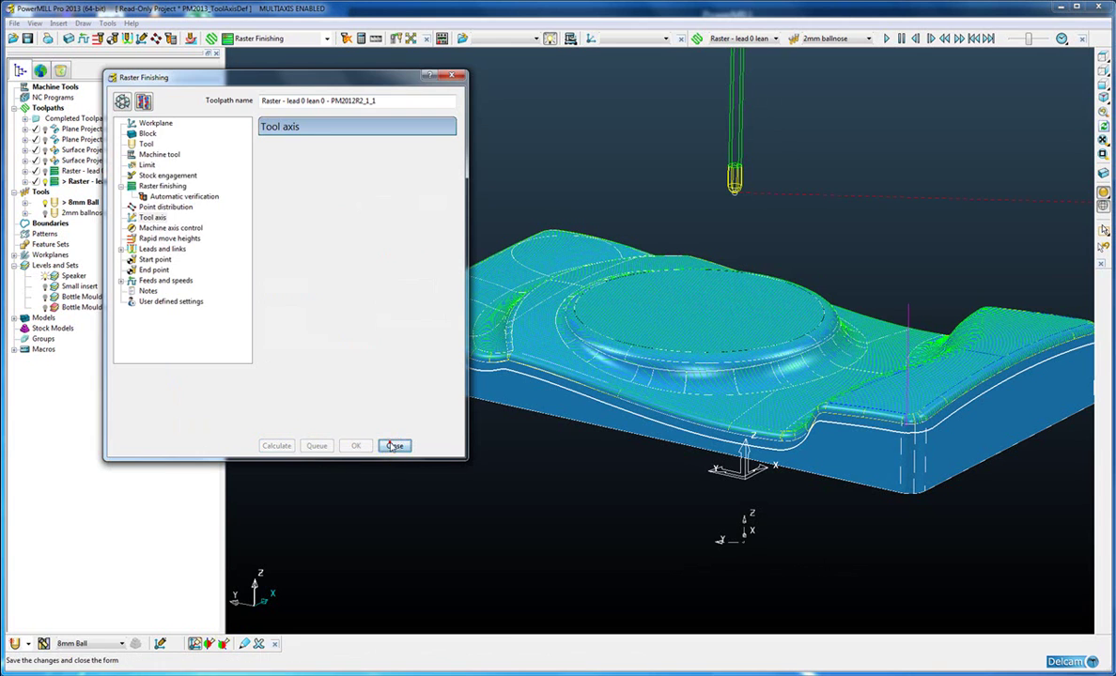
pyautogui.click(395, 446)
# Simulate the Contact normal raster toolpath from its start in a side view of the speaker.
pyautogui.click(1104, 79)
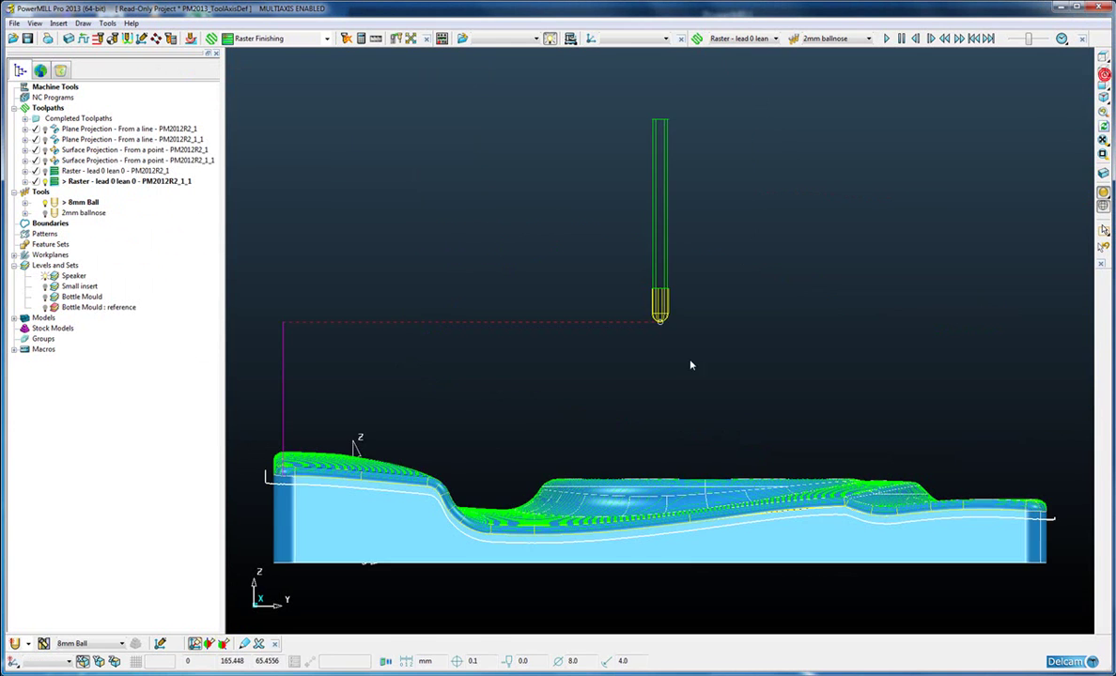
pyautogui.keyDown('shift'); pyautogui.moveTo(533, 373); pyautogui.dragTo(545, 370, button='middle'); pyautogui.keyUp('shift')
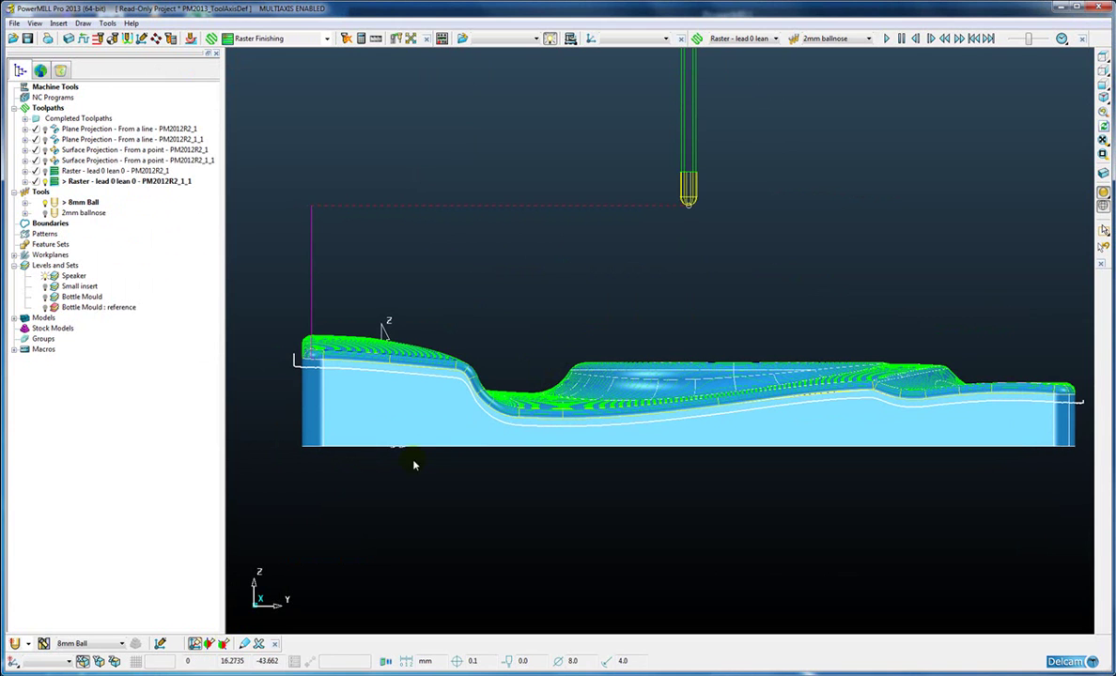
pyautogui.rightClick(77, 180)
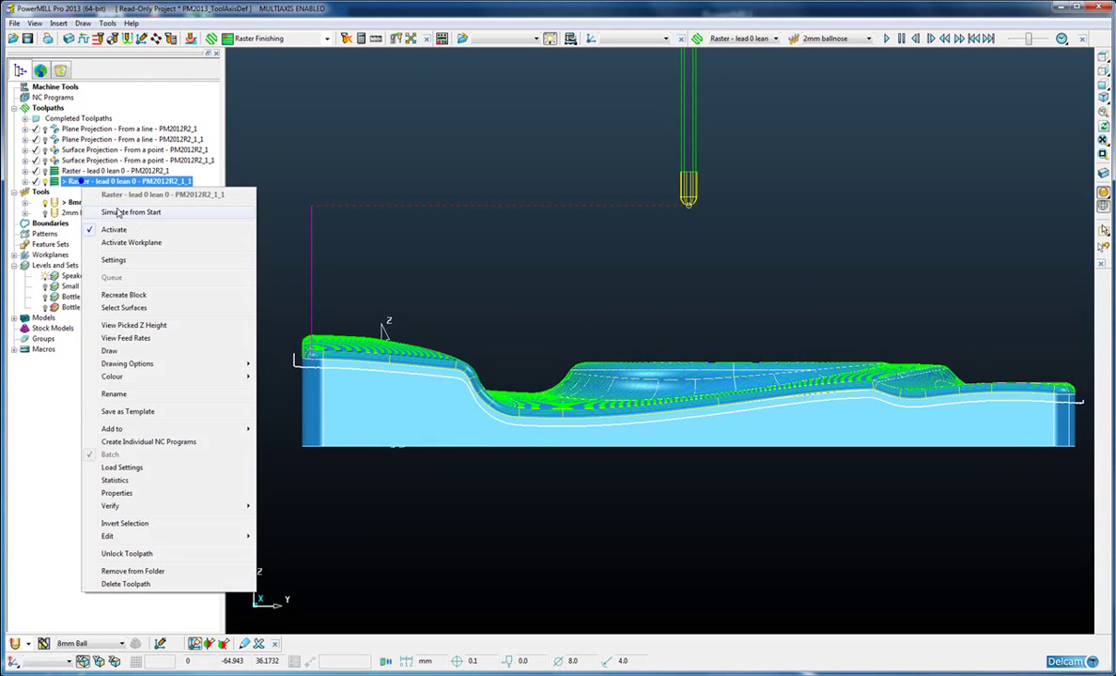
pyautogui.click(112, 205)
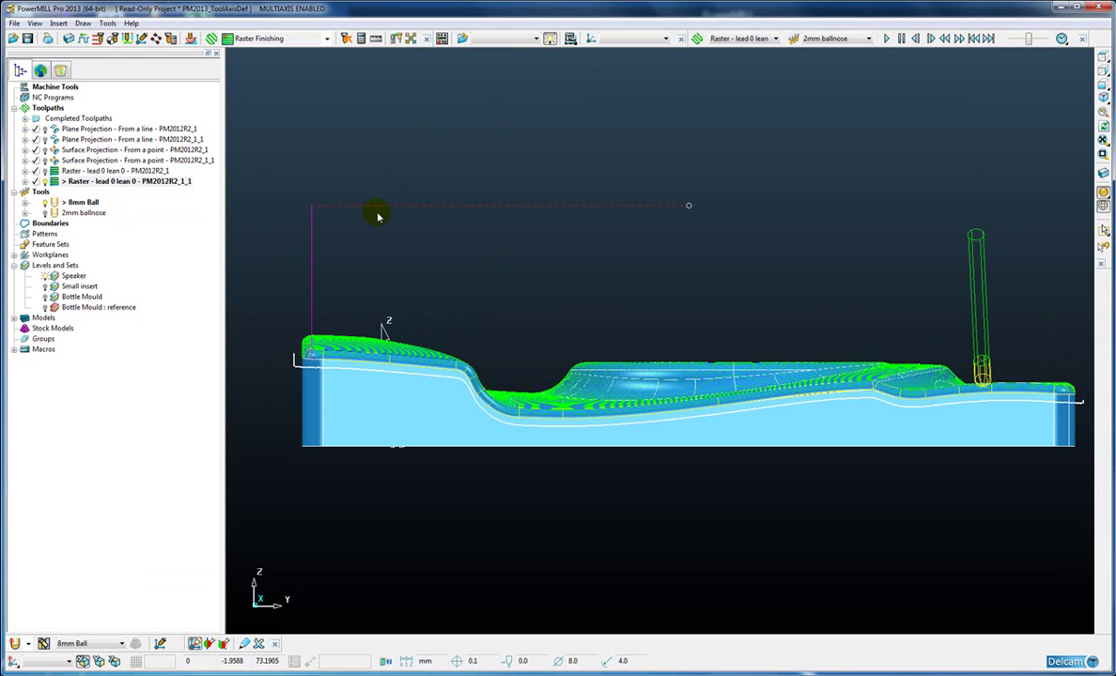
# Simulate the Contact normal raster toolpath from a point near the speaker's raised end and examine the tool's tilt from the side.
pyautogui.moveTo(357, 246); pyautogui.dragTo(317, 438, button='middle')
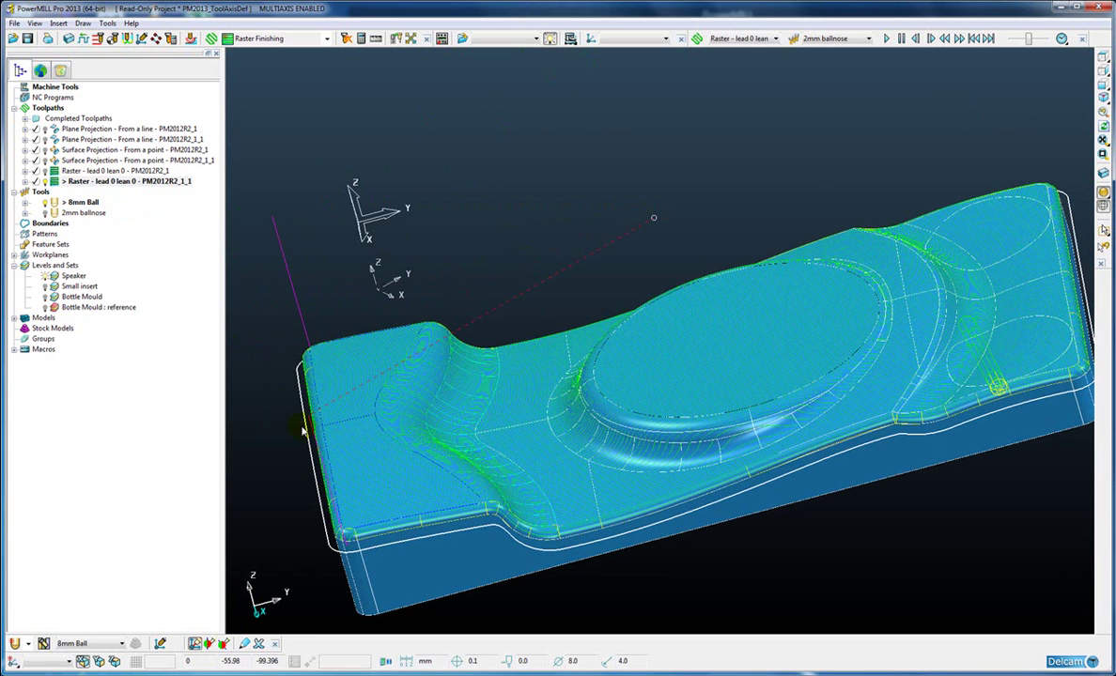
pyautogui.rightClick(331, 464)
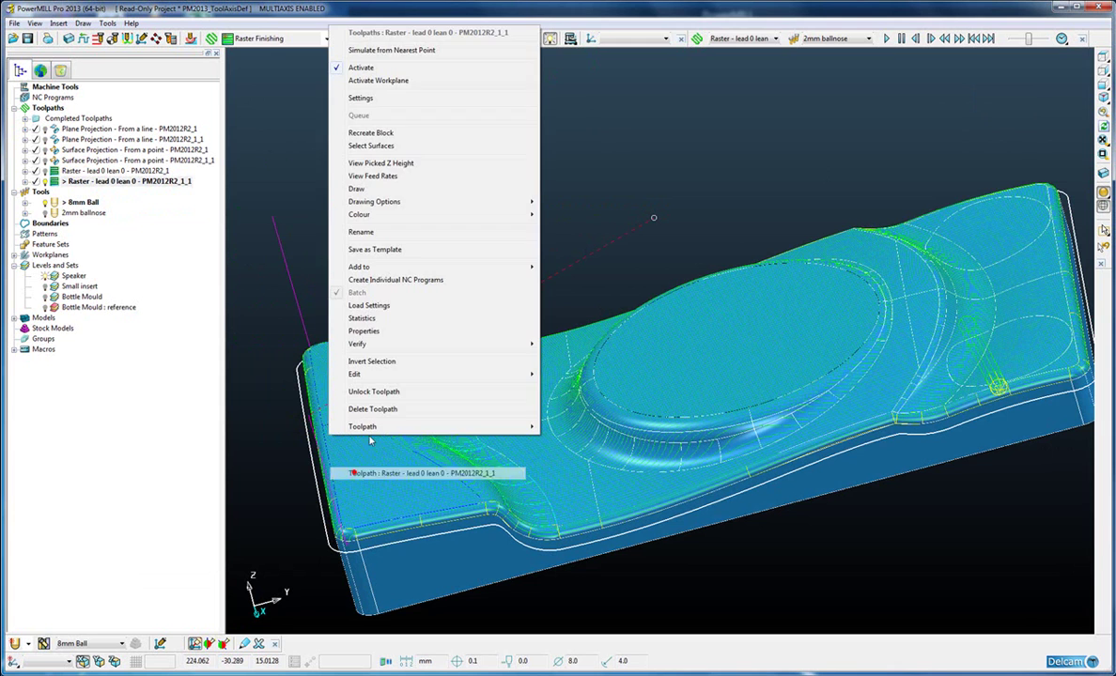
pyautogui.click(384, 51)
pyautogui.click(538, 373)
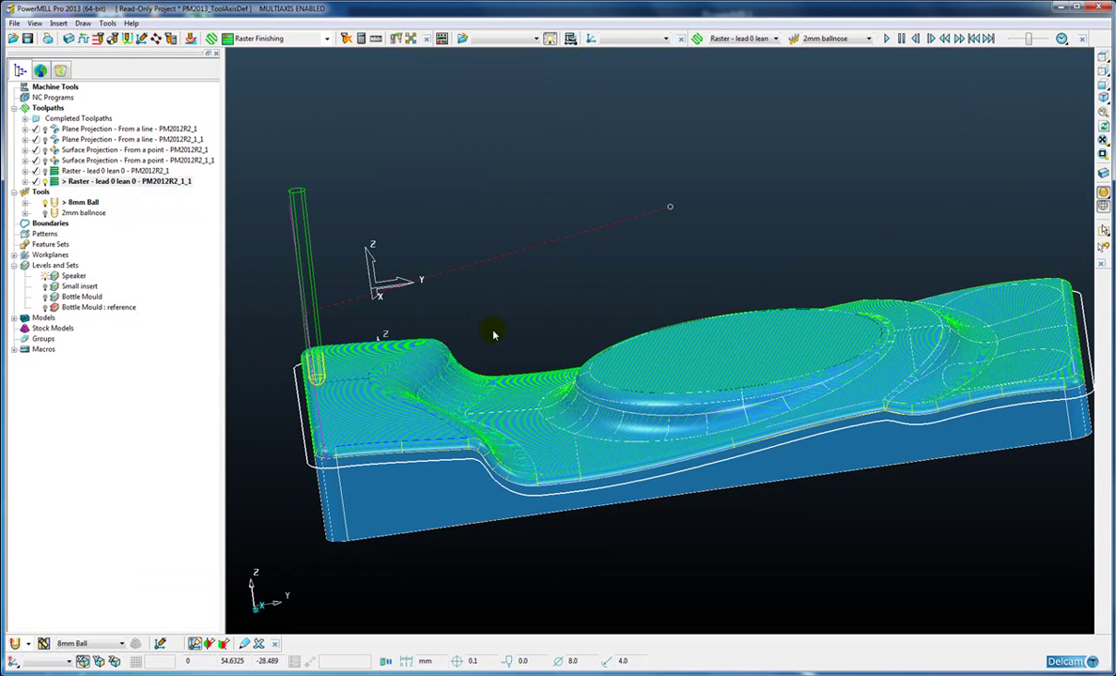
pyautogui.click(1101, 74)
pyautogui.moveTo(769, 295)
pyautogui.keyDown('shift'); pyautogui.mouseDown(button='middle')
pyautogui.moveTo(793, 251)
pyautogui.moveTo(767, 293)
pyautogui.mouseUp(button='middle'); pyautogui.keyUp('shift')
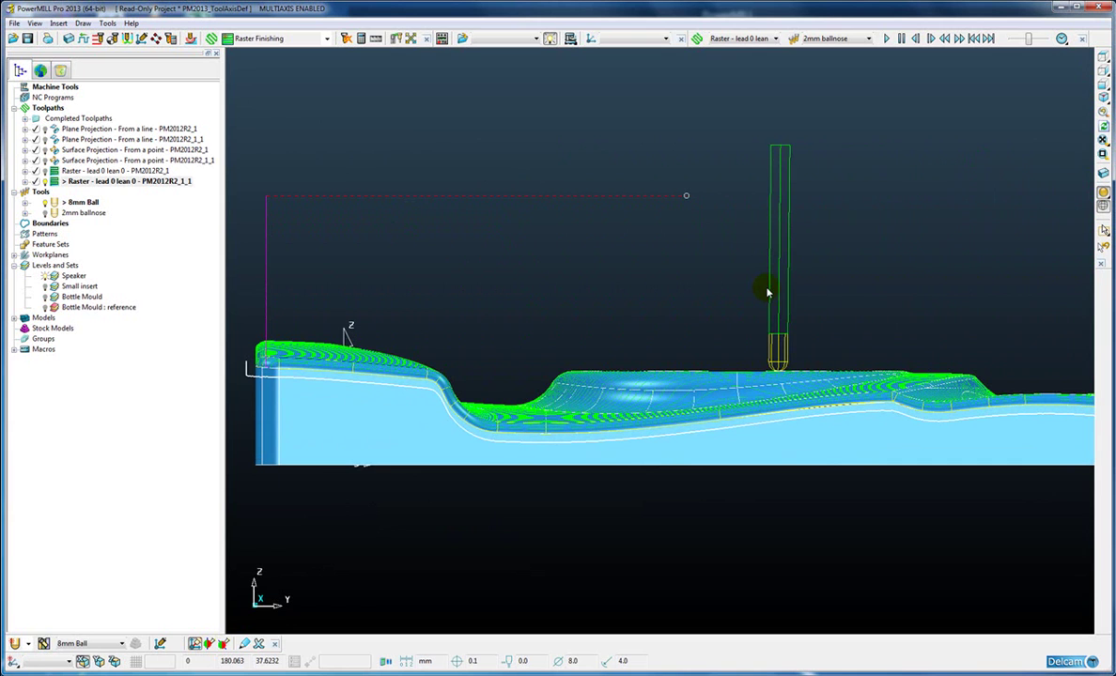
# Unlock the Raster - lead 0 lean 0 - PM2012R2_1_1 settings, set the Lead angle to 10 and recalculate the toolpath.
pyautogui.rightClick(155, 183)
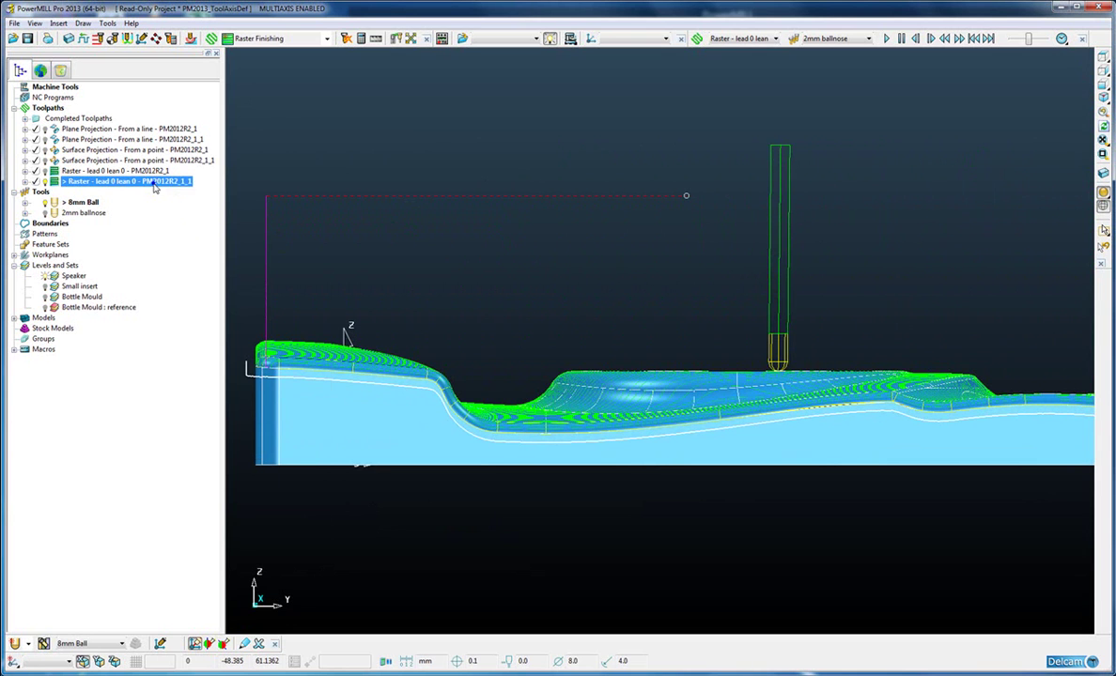
pyautogui.click(191, 262)
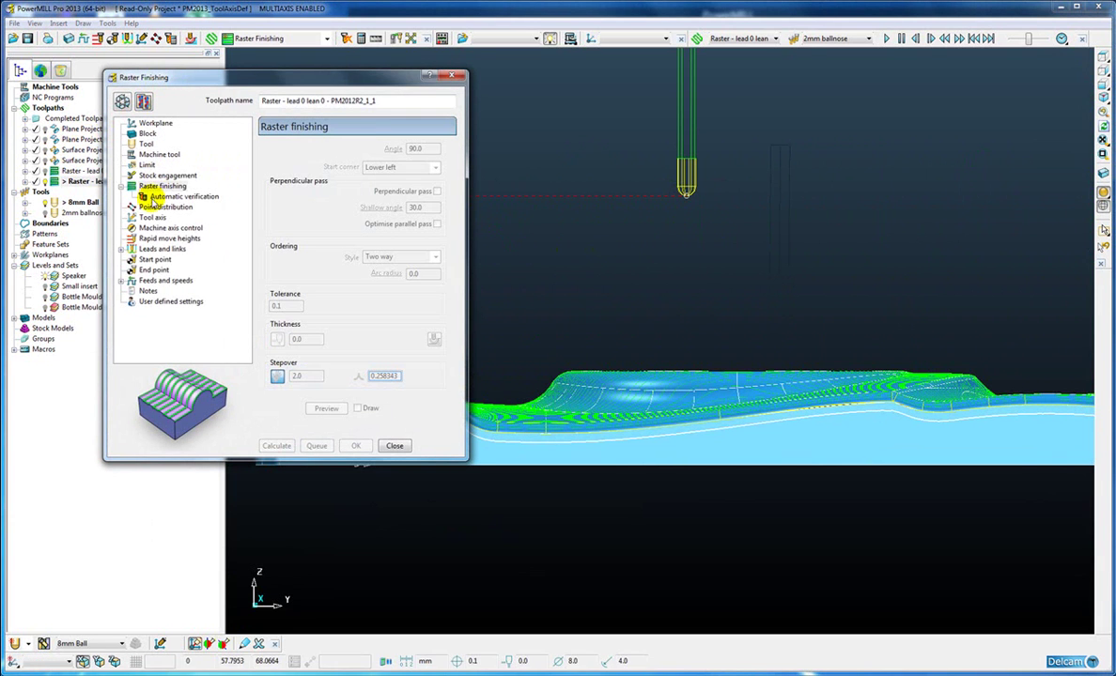
pyautogui.click(122, 101)
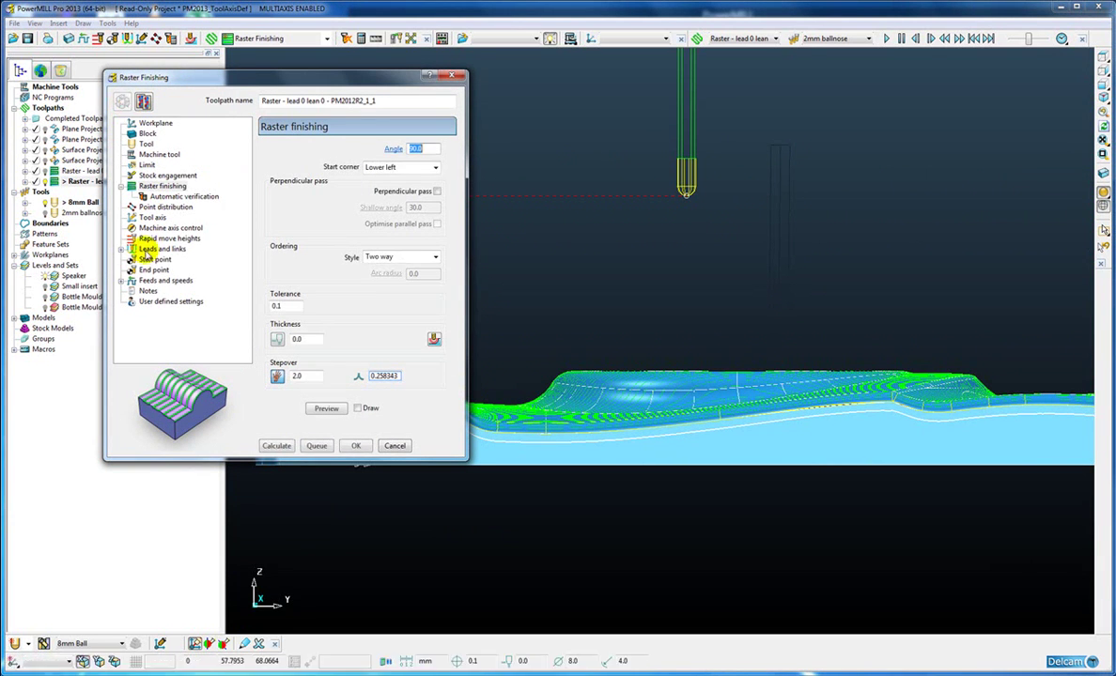
pyautogui.click(146, 217)
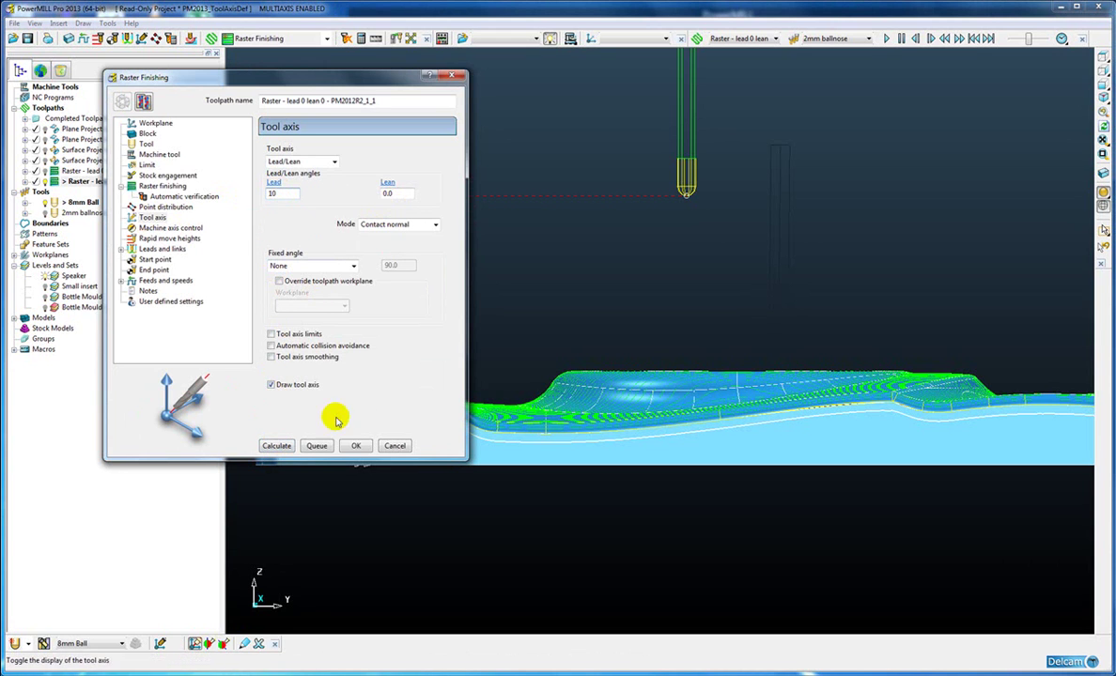
pyautogui.click(278, 447)
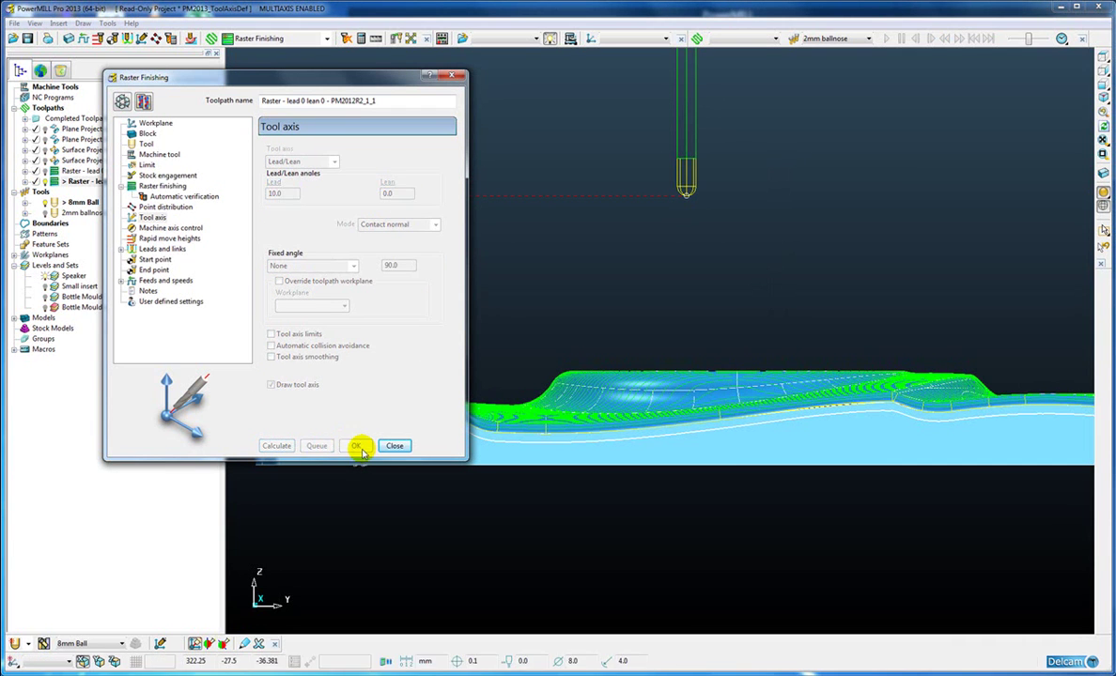
pyautogui.click(393, 445)
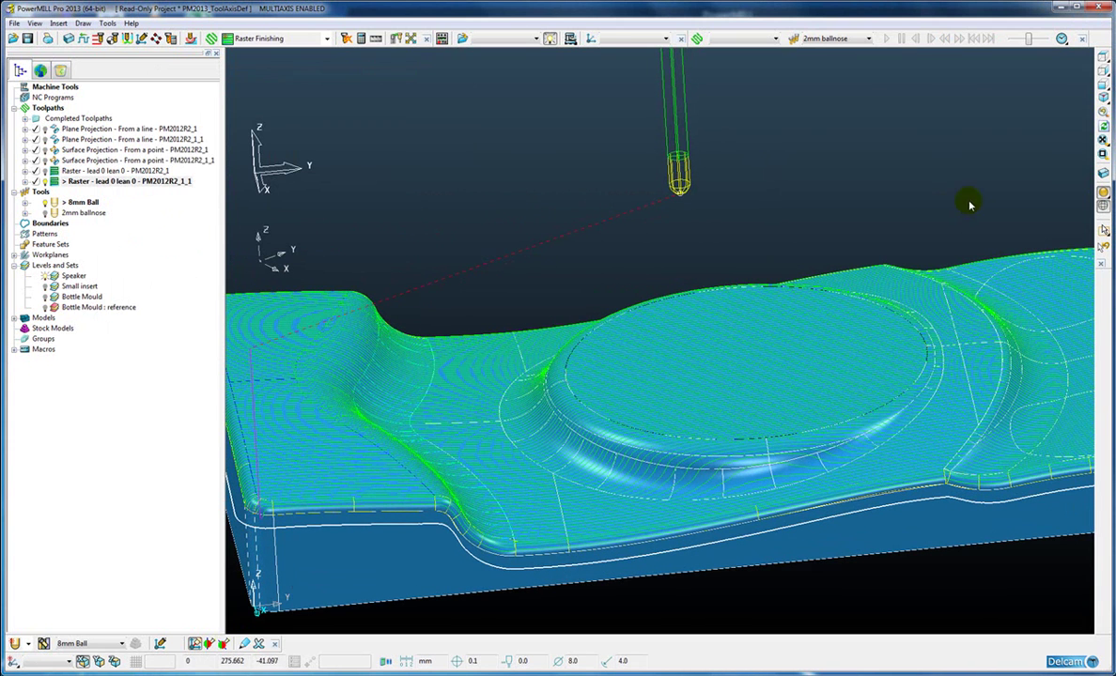
# Simulate the 10-degree lead raster toolpath from a point near the speaker's middle and examine the tool's tilt from the side.
pyautogui.rightClick(524, 423)
pyautogui.click(554, 467)
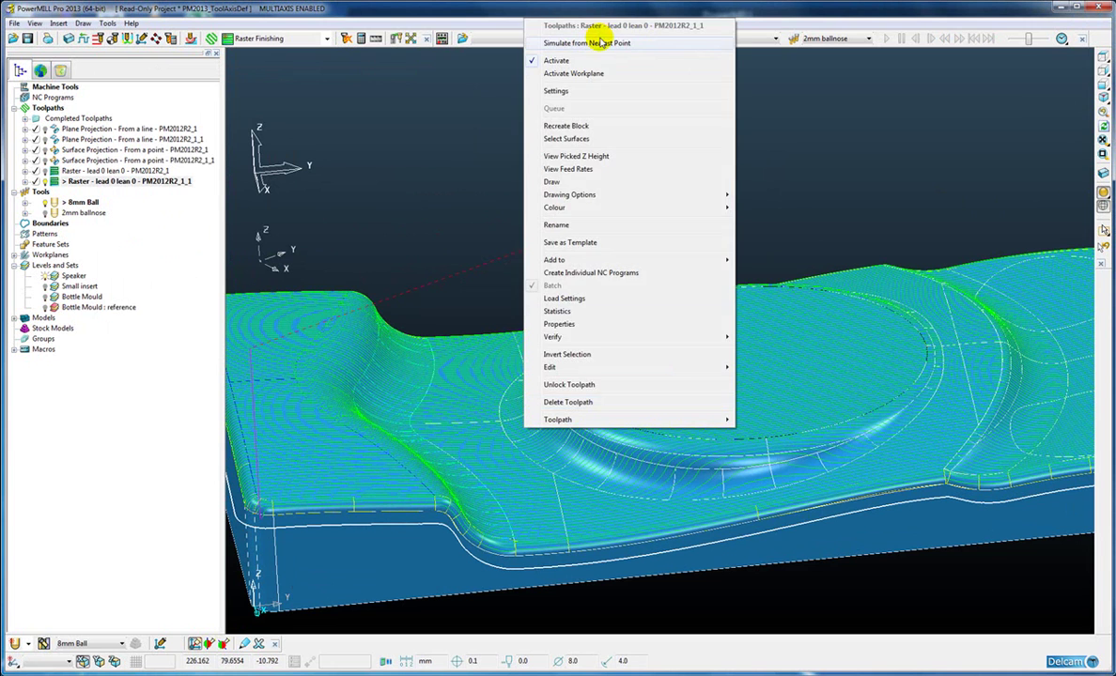
pyautogui.click(601, 43)
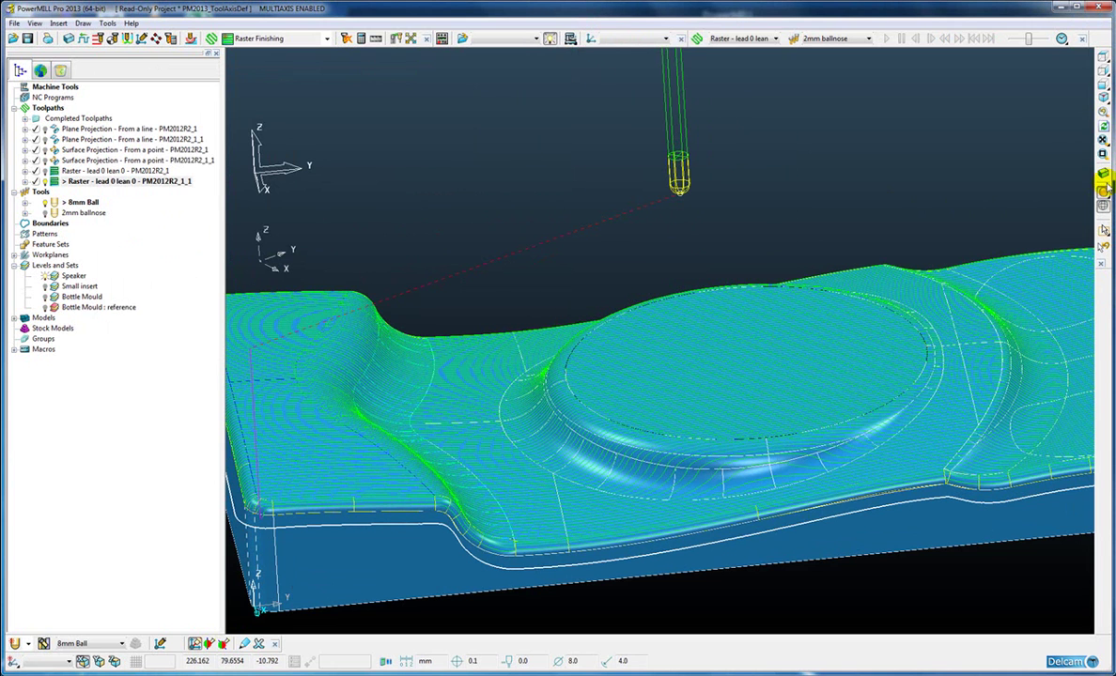
pyautogui.click(1103, 84)
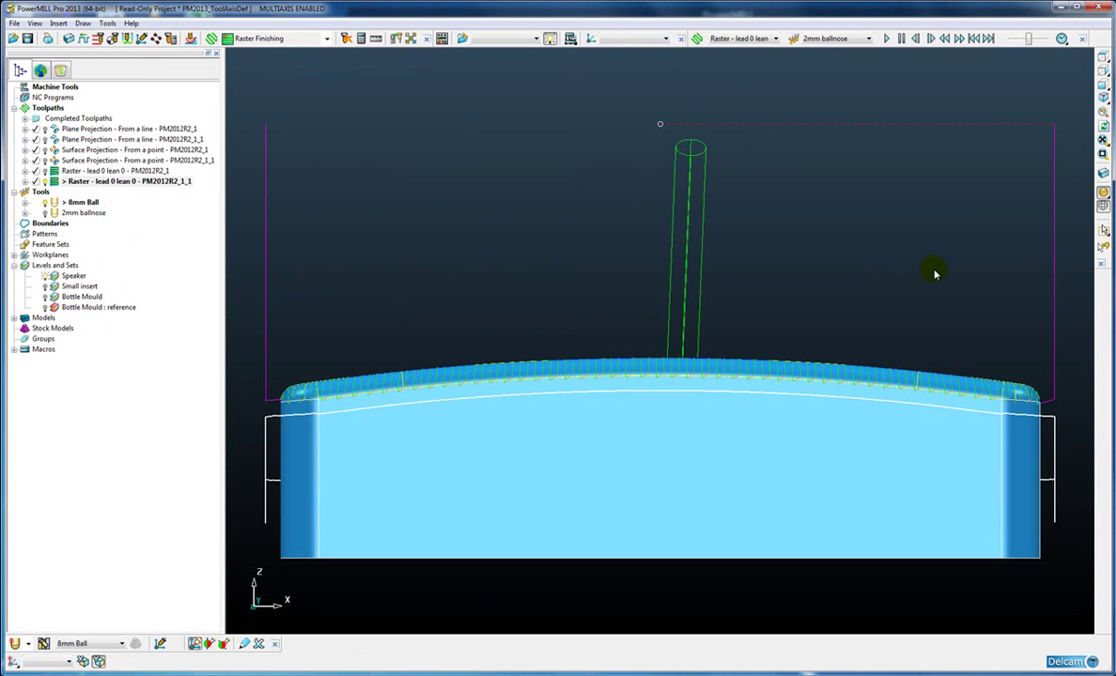
pyautogui.click(1104, 71)
pyautogui.scroll(3, 639, 454)
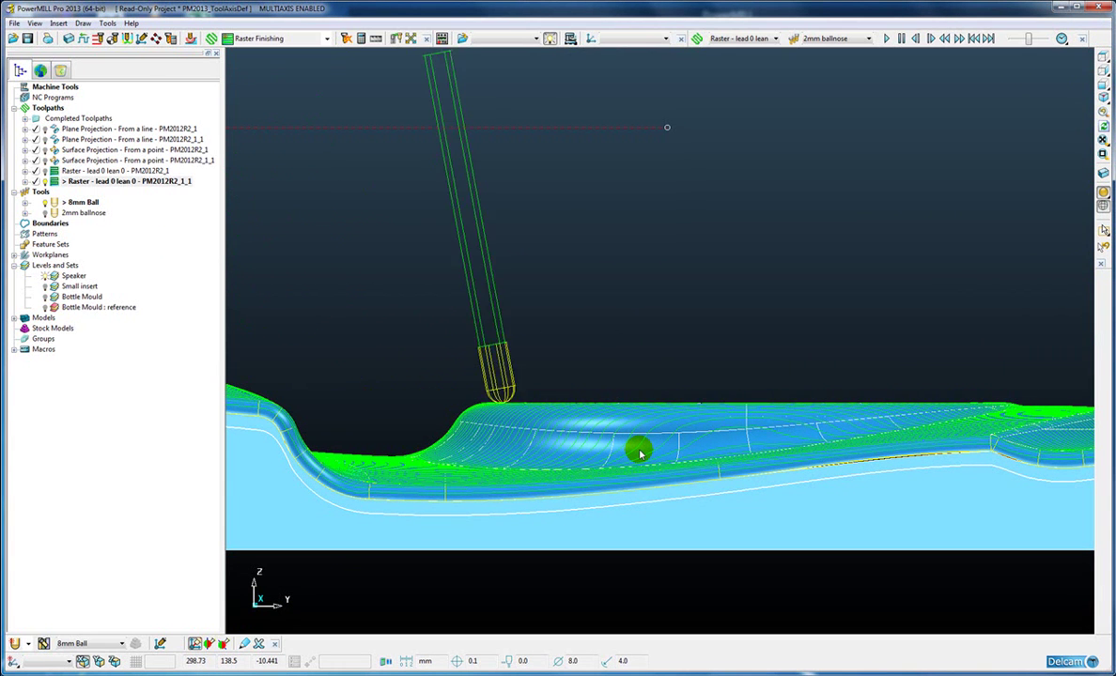
pyautogui.scroll(3, 628, 395)
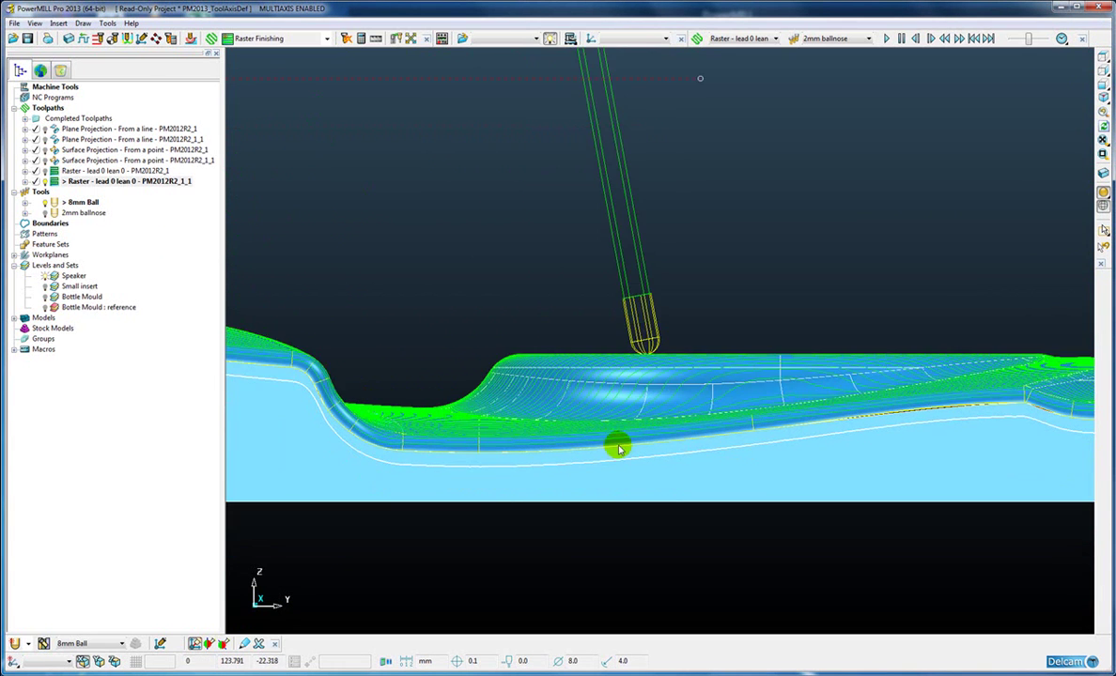